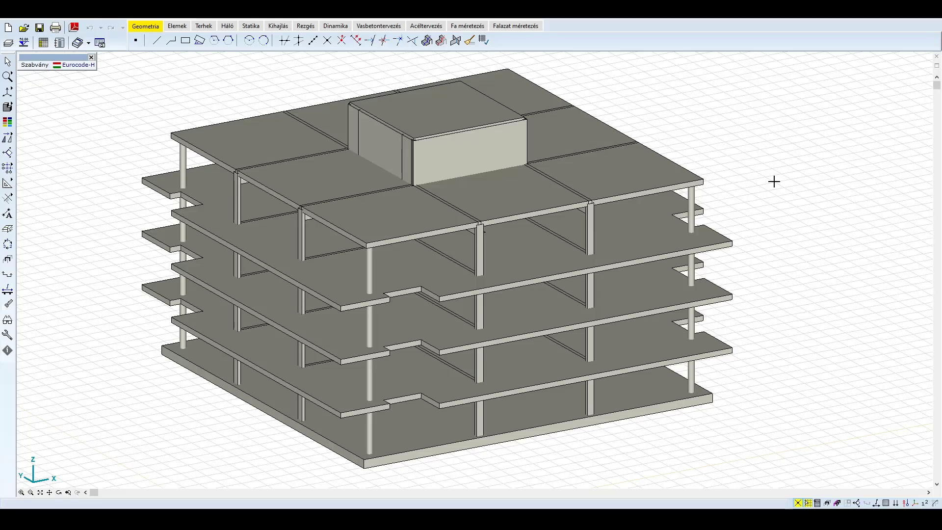
middle_click_drag(774, 185, 814, 206)
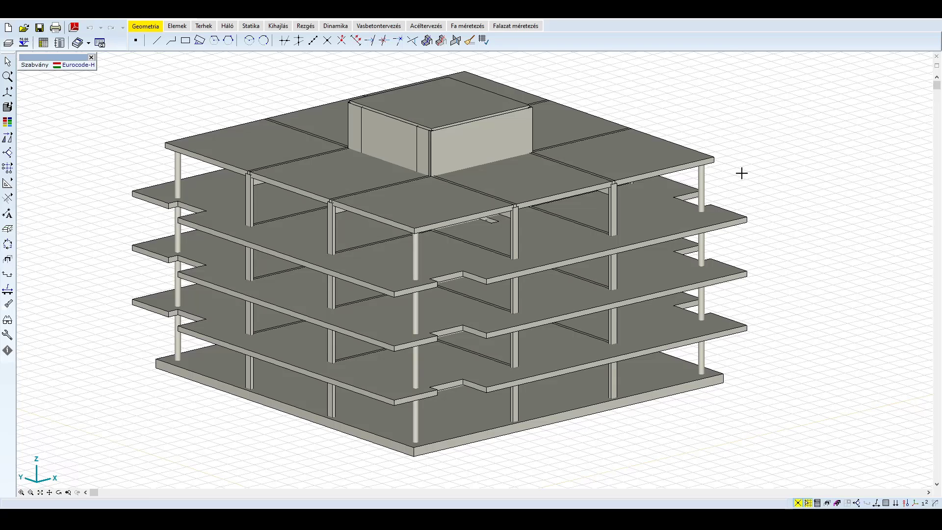
middle_click_drag(741, 174, 827, 143)
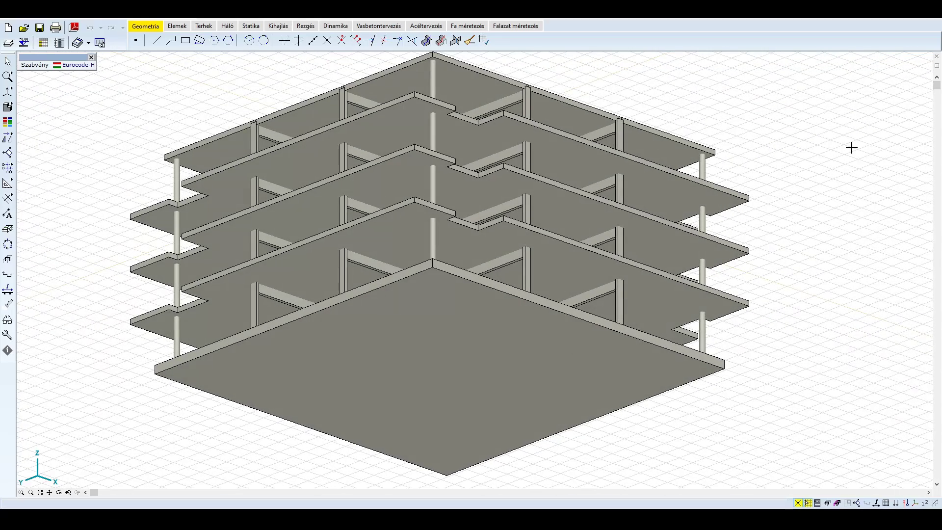
middle_click_drag(805, 160, 795, 265)
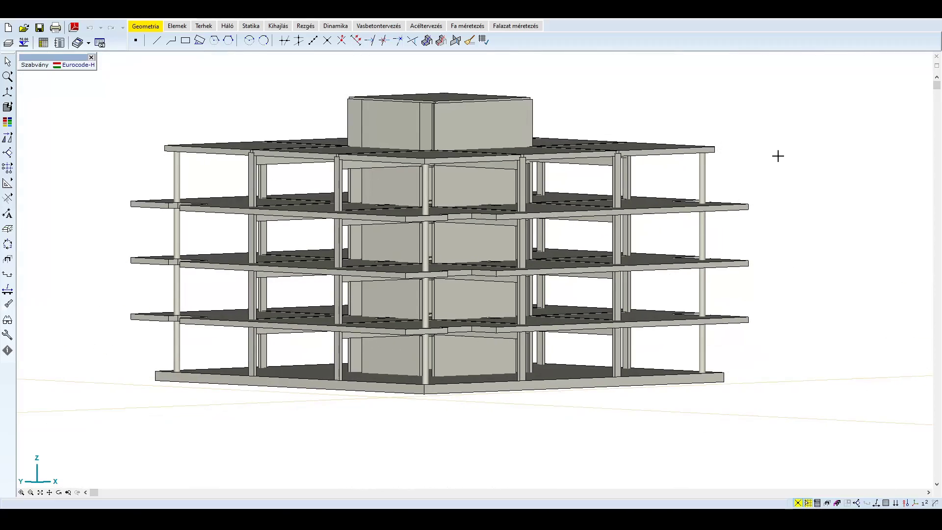
middle_click_drag(778, 149, 761, 258)
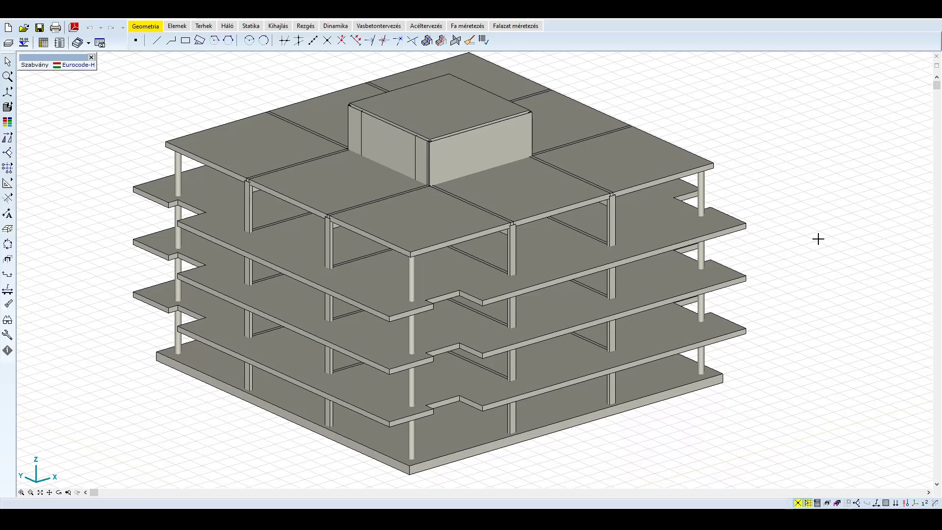
mouse_move(817, 237)
middle_mouse_down()
mouse_move(805, 246)
mouse_move(805, 227)
middle_mouse_up()
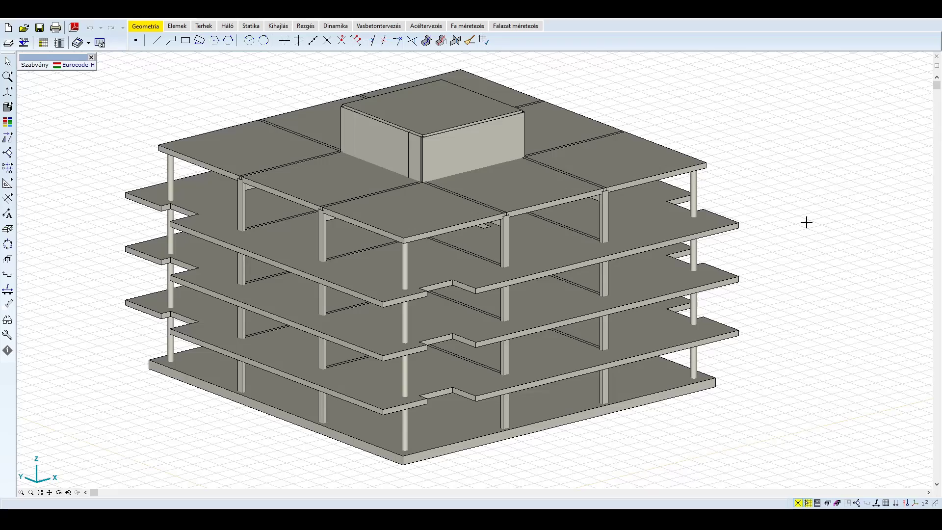
key("ctrl+1")
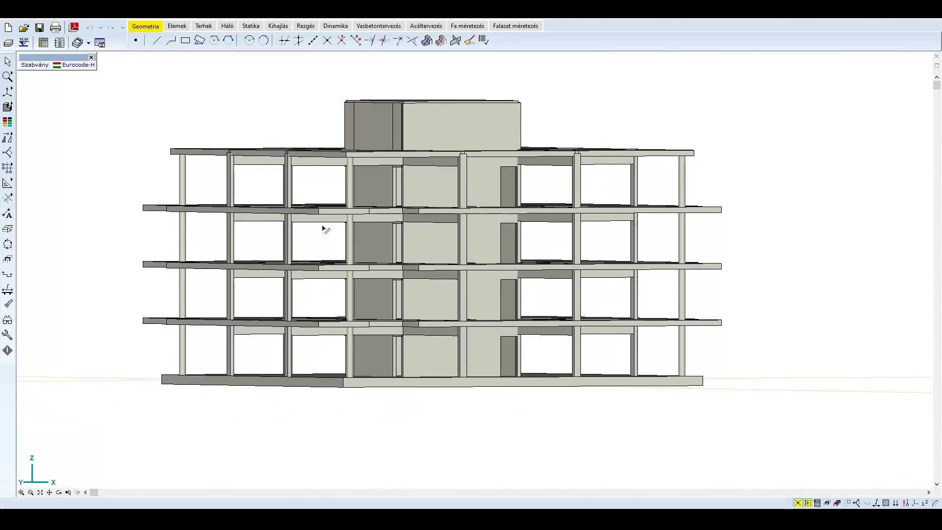
key("ctrl+4")
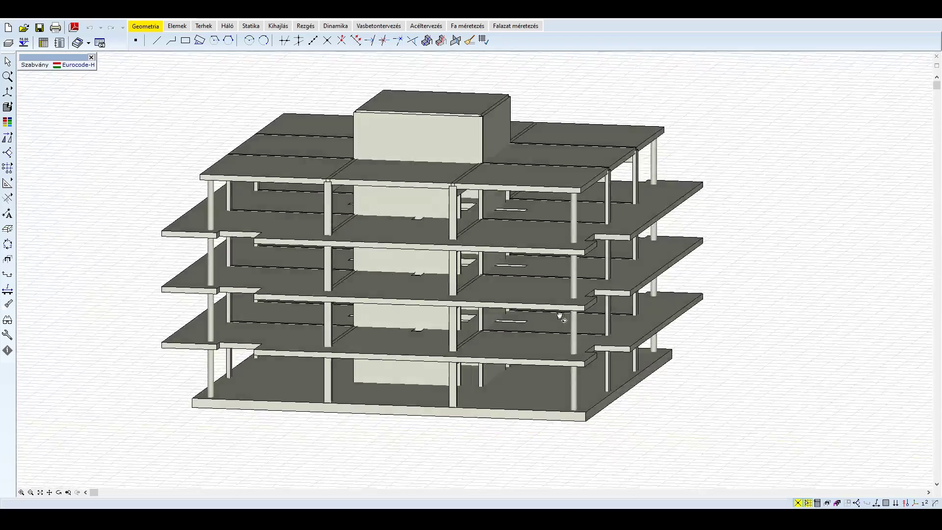
left_click_drag(553, 317, 826, 347)
mouse_move(7, 108)
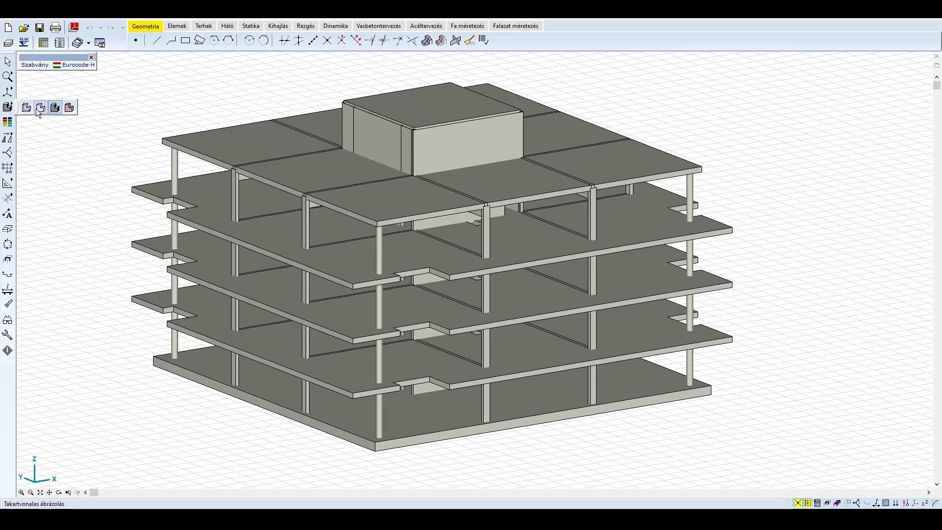
- Display the building as a wireframe and switch to the Elemek element tools
left_click(27, 107)
scroll(122, 141, "down", 5)
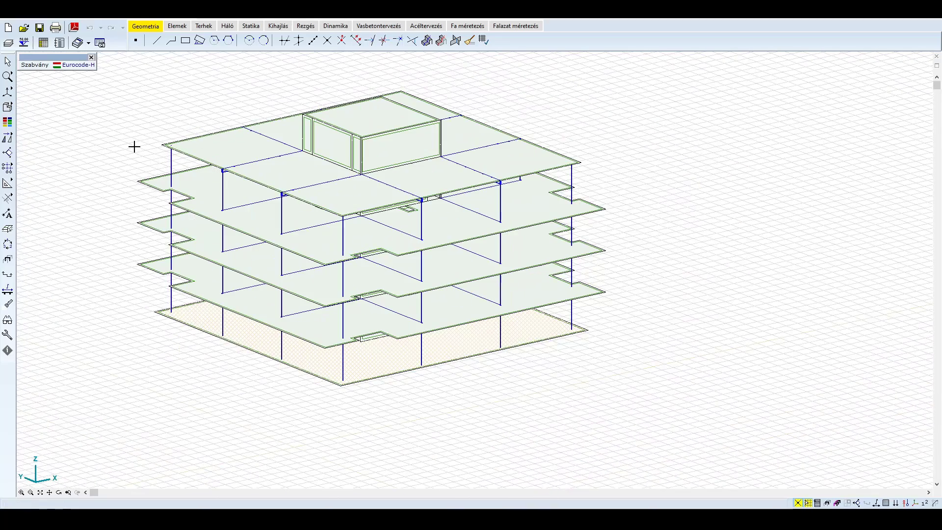
left_click(177, 26)
- Inspect the wireframe from front and isometric views and read a slab's properties
left_click_drag(600, 204, 803, 201)
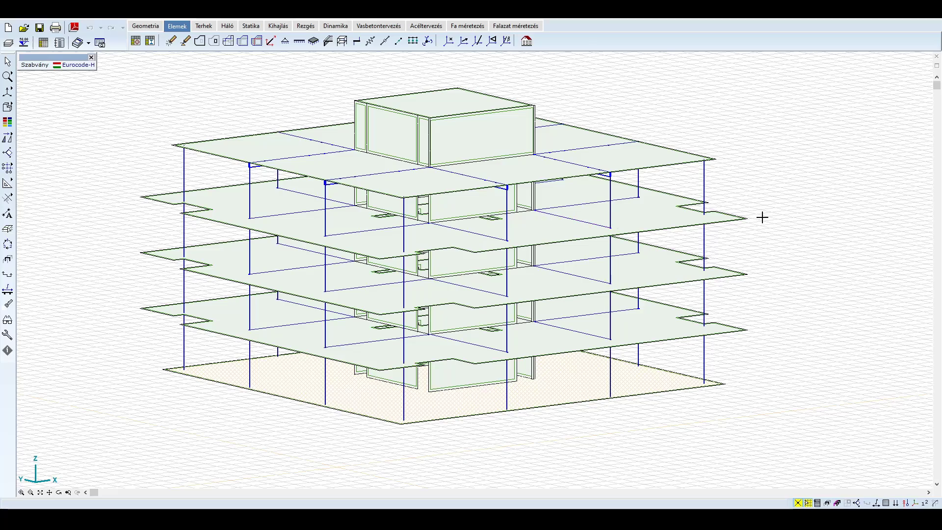
key("ctrl+1")
key("ctrl+4")
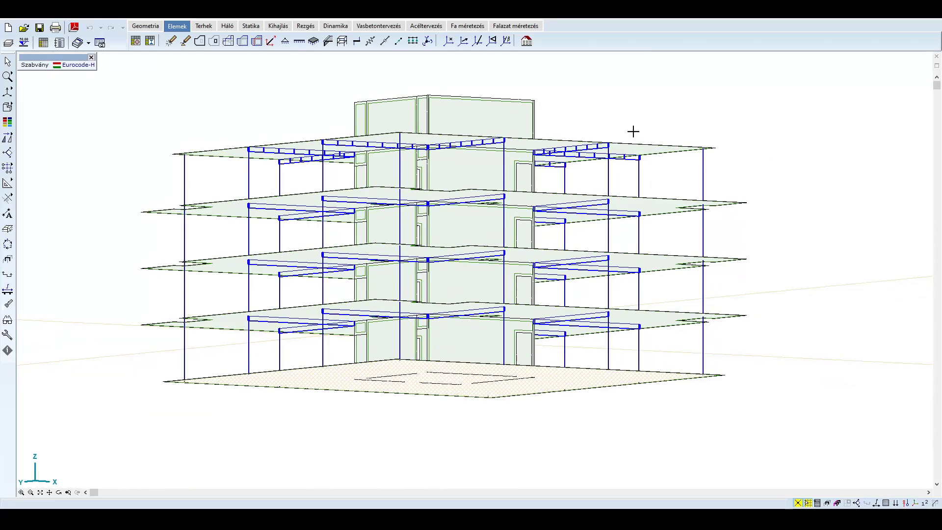
key("ctrl+4")
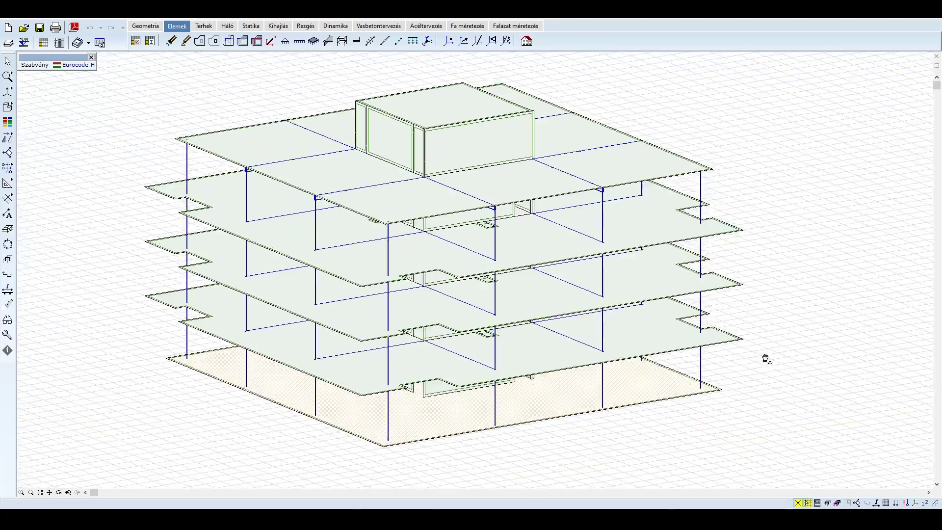
scroll(736, 395, "up", 8)
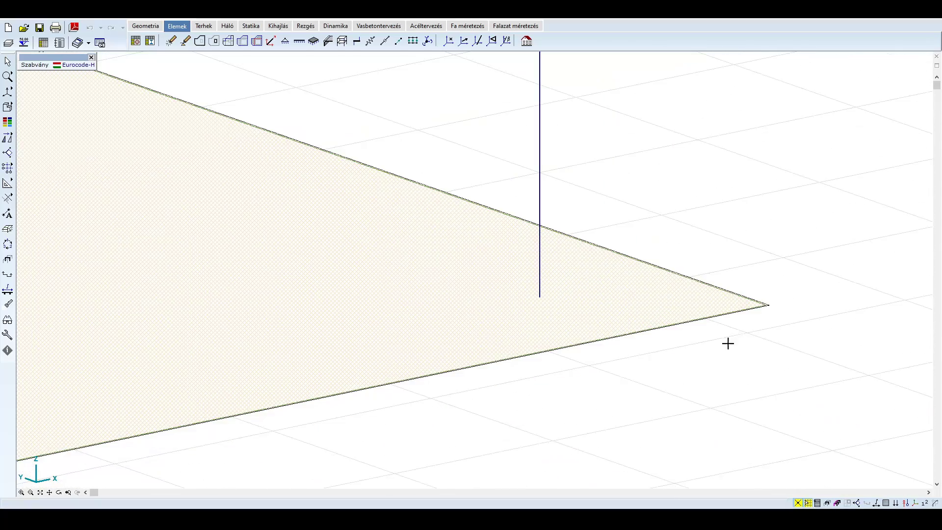
mouse_move(760, 308)
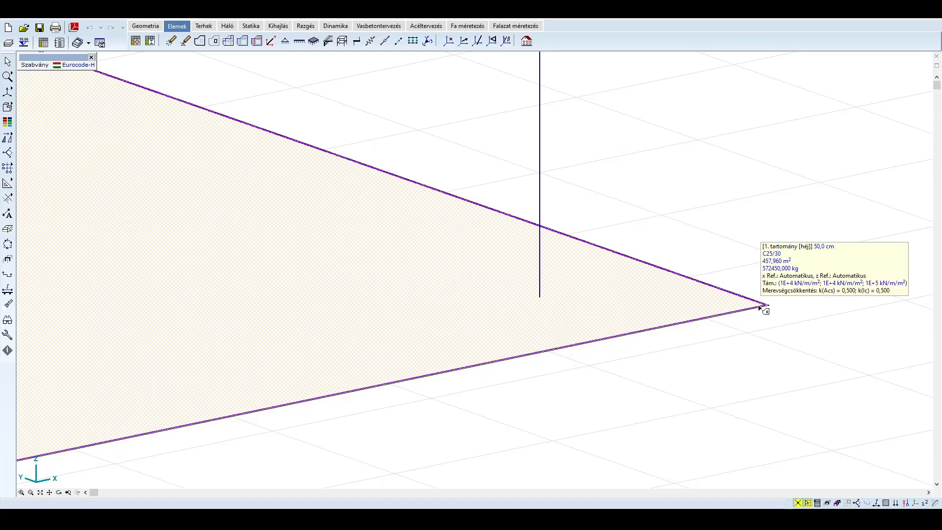
scroll(759, 308, "down", 10)
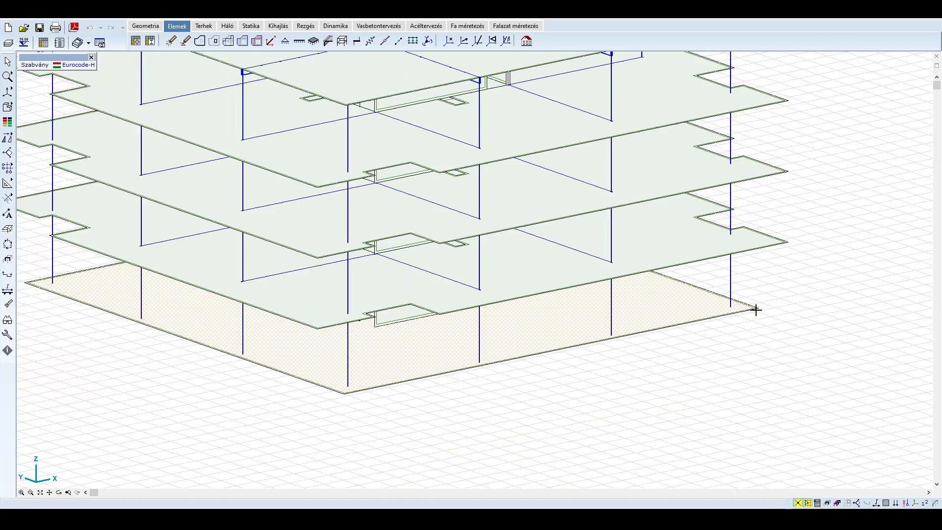
middle_click_drag(779, 266, 780, 282)
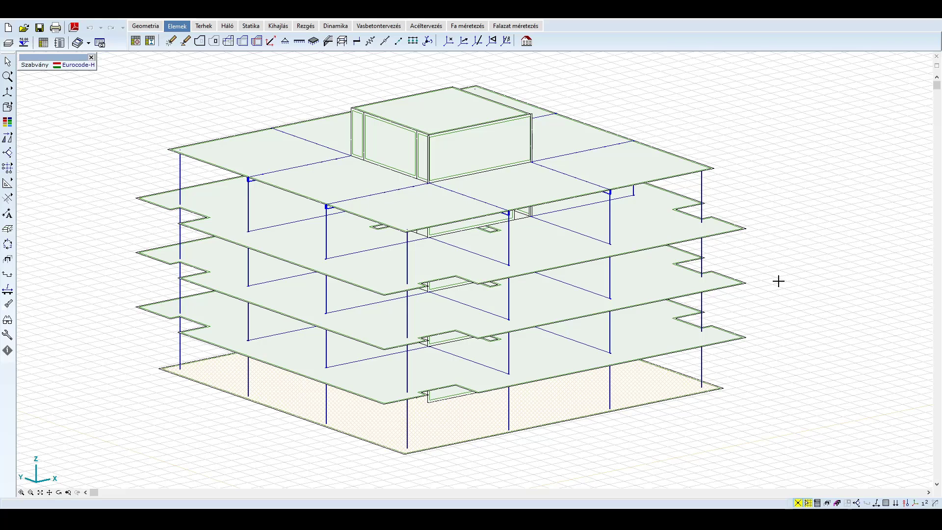
- Show the model loads and check a slab's PZ = -5,00 kN/m² surface load
left_click(204, 26)
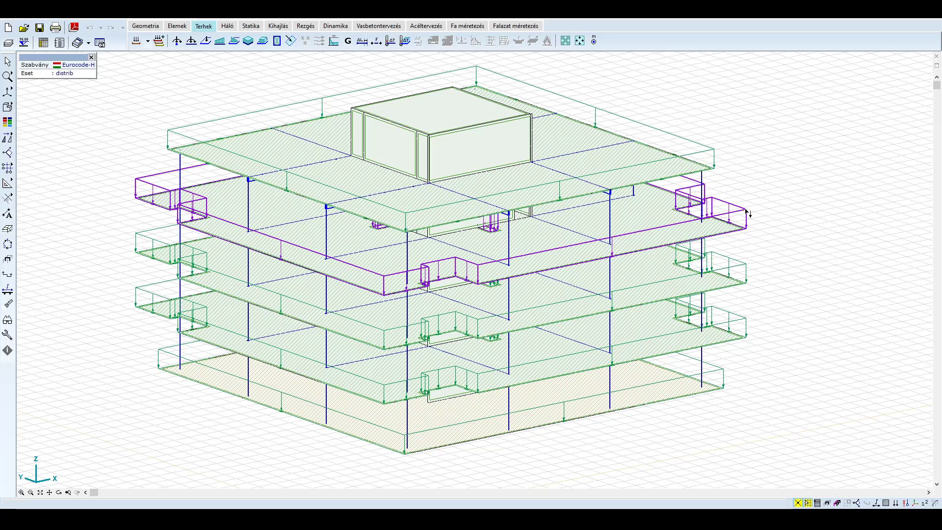
mouse_move(747, 211)
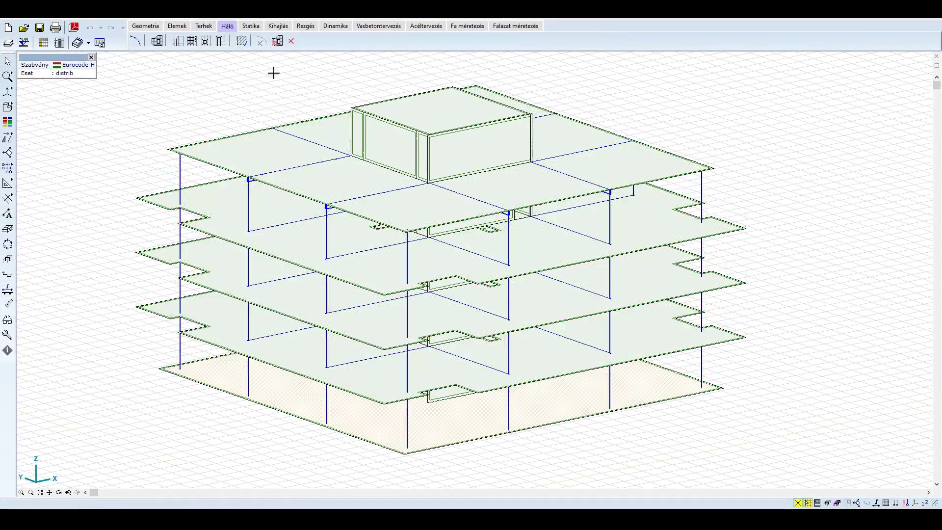
- Show the triangular finite-element mesh on the slabs and core walls from an isometric view
left_click(887, 503)
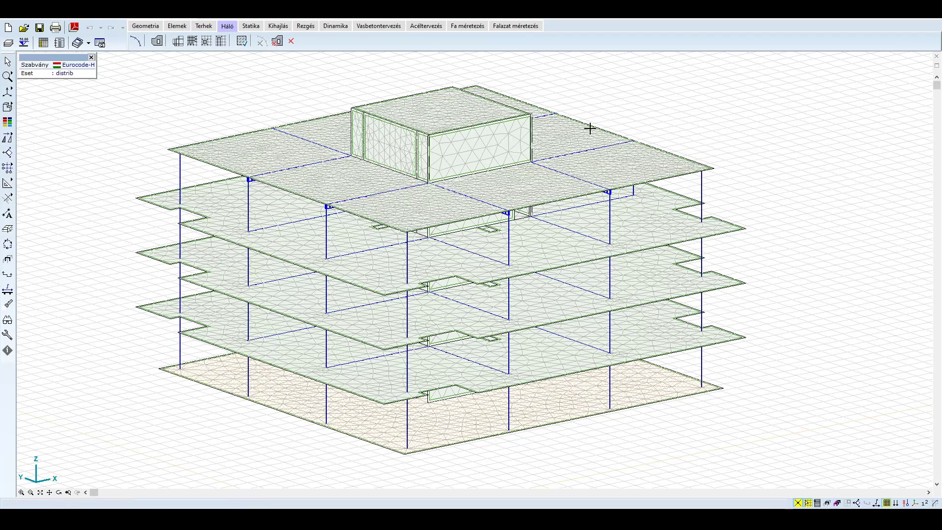
key("ctrl+1")
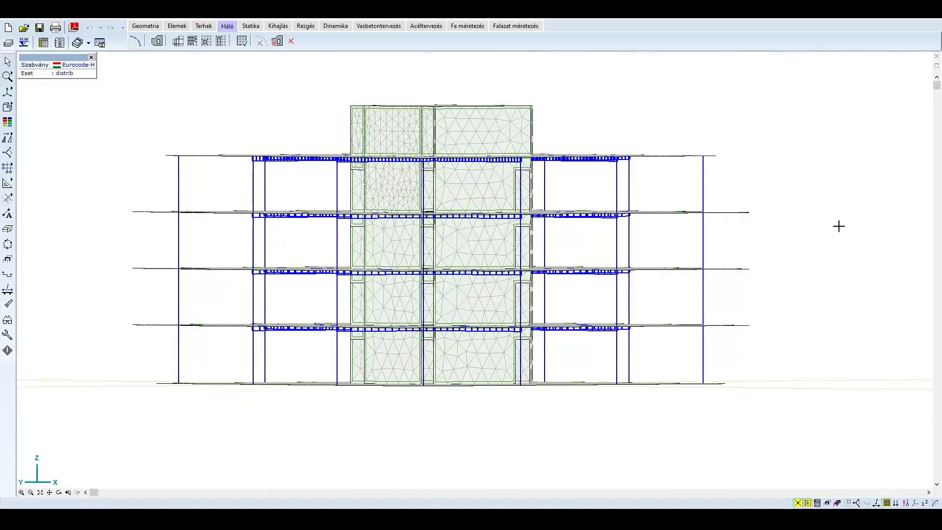
middle_click_drag(833, 223, 775, 332)
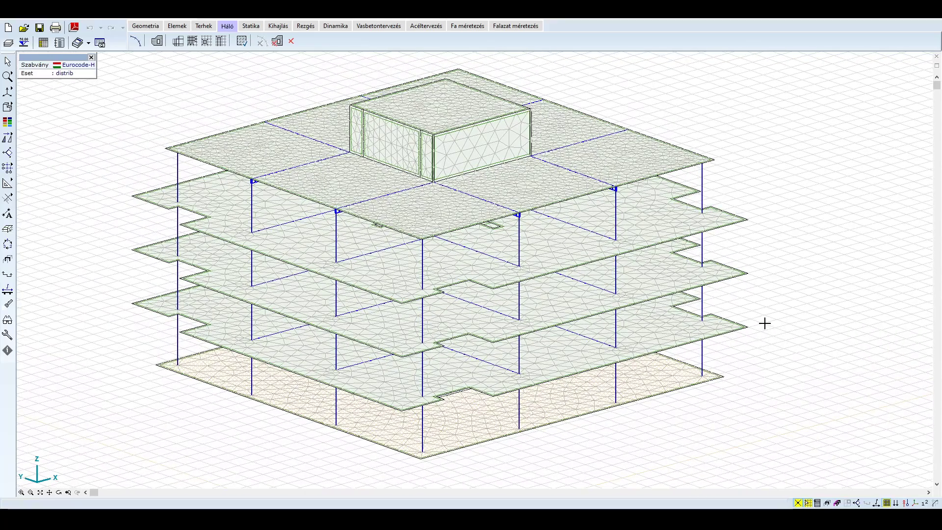
- Hide the mesh and fit the front elevation to the window
left_click(888, 503)
key("ctrl+1")
key("ctrl+w")
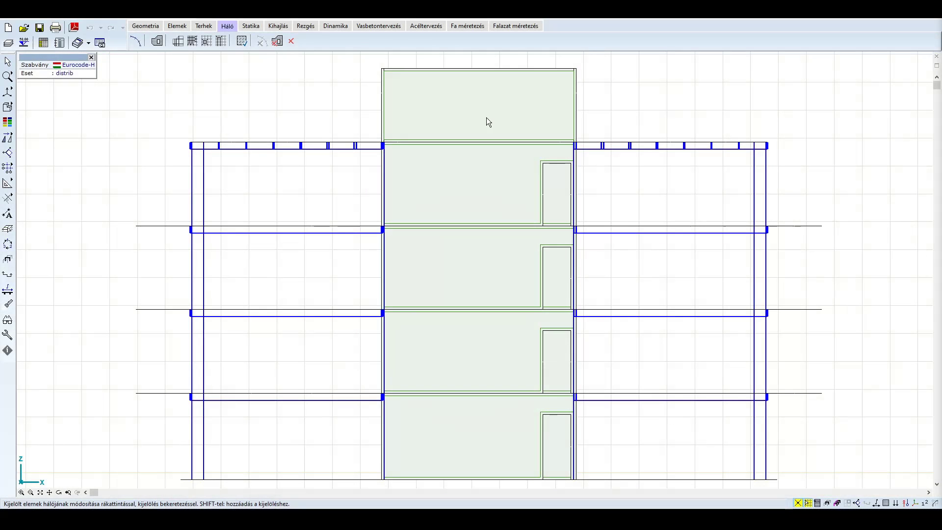
- Open the Merevségcsökkentés table from the Rezgés tab's vibration analysis setup
left_click(305, 26)
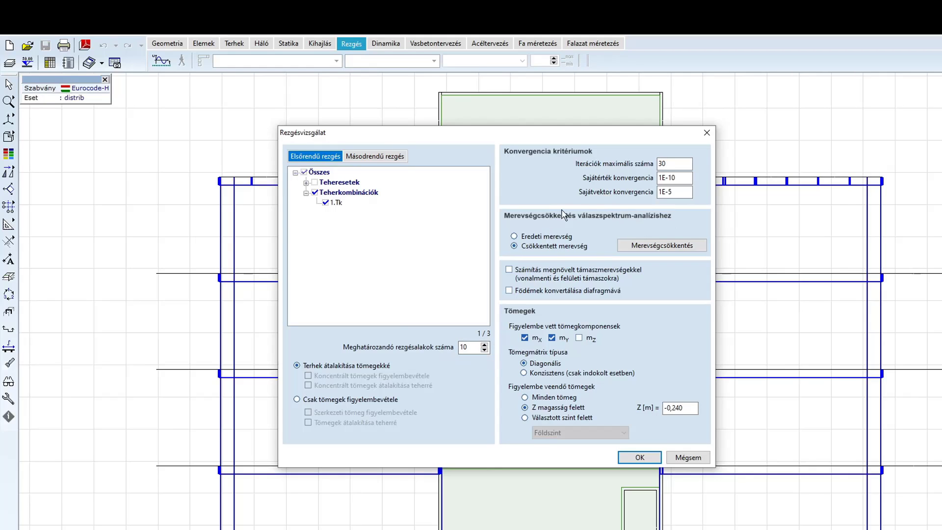
left_click(661, 245)
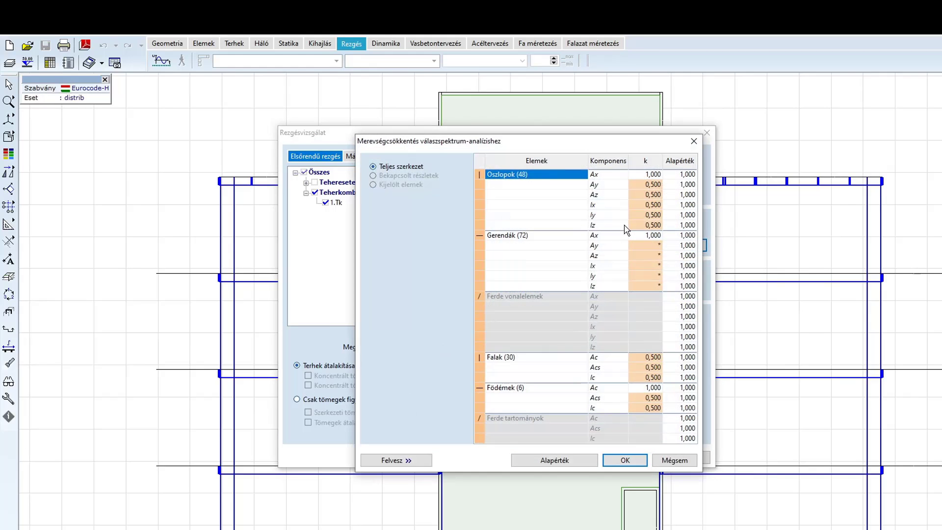
- Set the beams' Ay, Az and Ix stiffness factors to 0,500
left_click(653, 246)
left_click(659, 246)
left_click(640, 264)
left_click(647, 255)
left_click(658, 255)
left_click(655, 274)
left_click(648, 265)
left_click(658, 266)
left_click(655, 284)
- Set the beams' Iy and Iz factors to 0,500 and accept the reduced stiffness
left_click(647, 275)
left_click(658, 275)
left_click(649, 294)
left_click(647, 286)
left_click(658, 286)
left_click(650, 304)
left_click(608, 306)
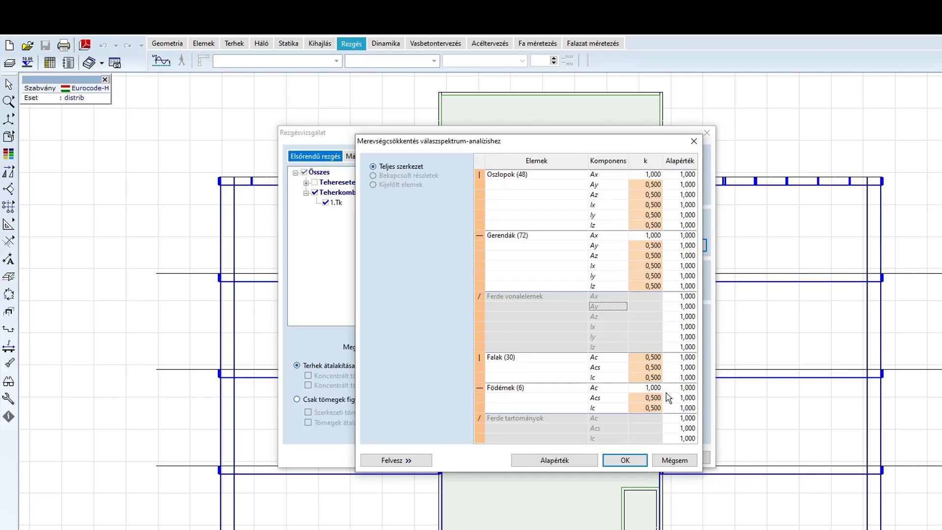
left_click(625, 460)
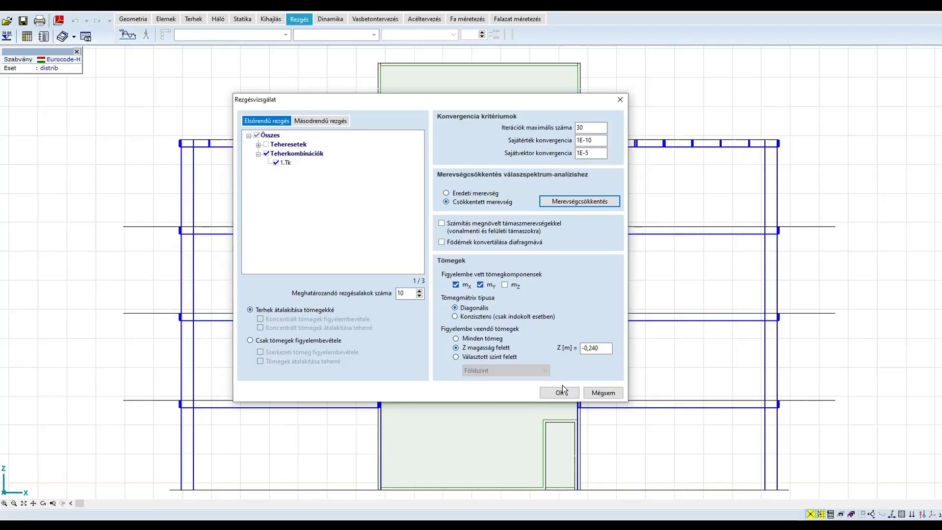
- Run the vibration analysis to display mode 1 at 1,62 Hz with 0,997 mass participation
left_click(561, 392)
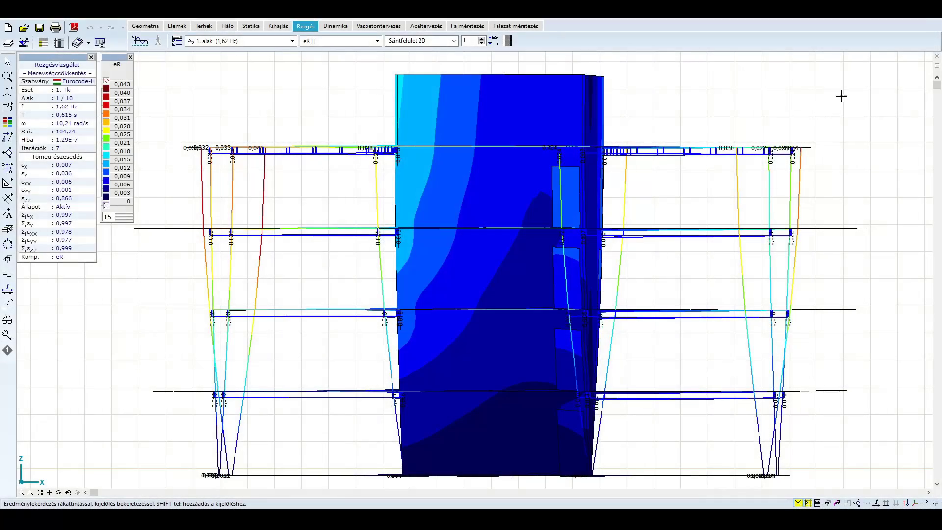
- Browse modes 2 (1,92 Hz) and 3 (1,96 Hz), then return to mode 1 at 1,62 Hz
middle_click_drag(841, 95, 378, 75)
left_click(273, 41)
left_click(245, 82)
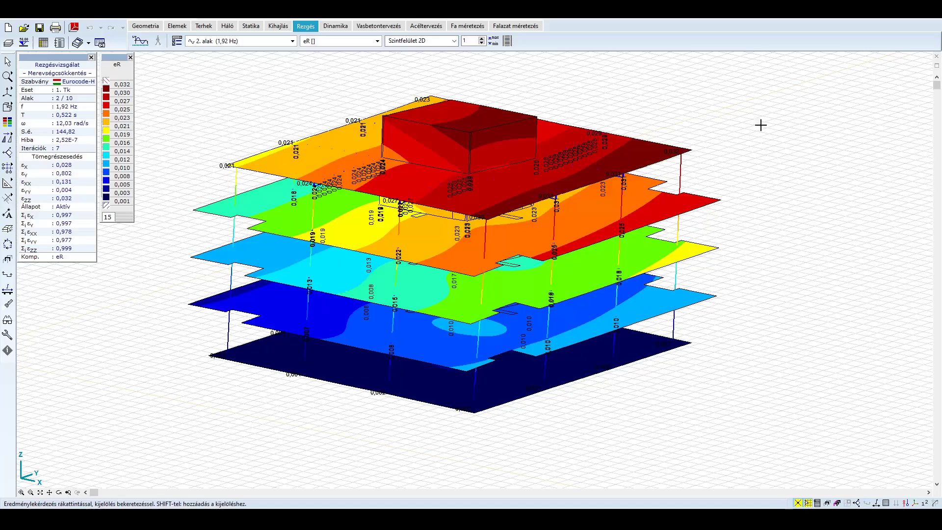
middle_click_drag(770, 129, 523, 110)
left_click(259, 42)
left_click(241, 90)
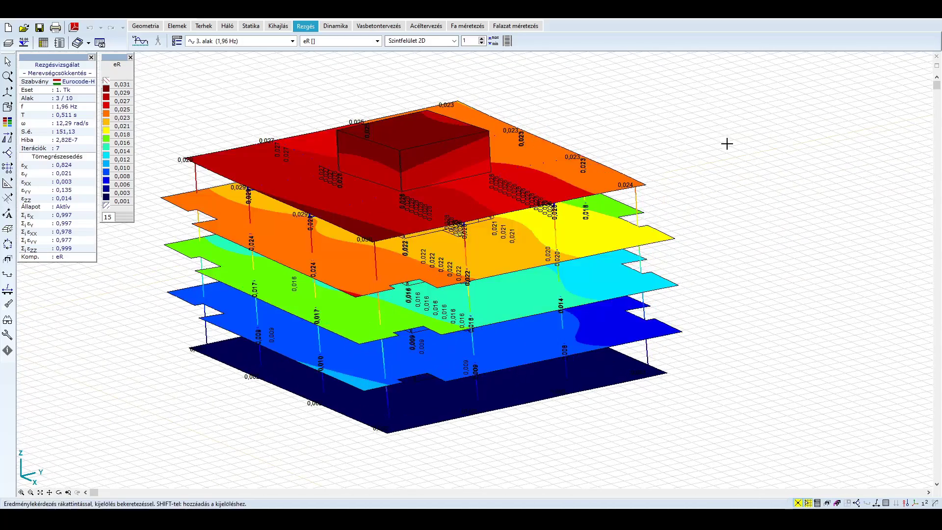
middle_click_drag(741, 151, 705, 152)
left_click(272, 42)
left_click(241, 73)
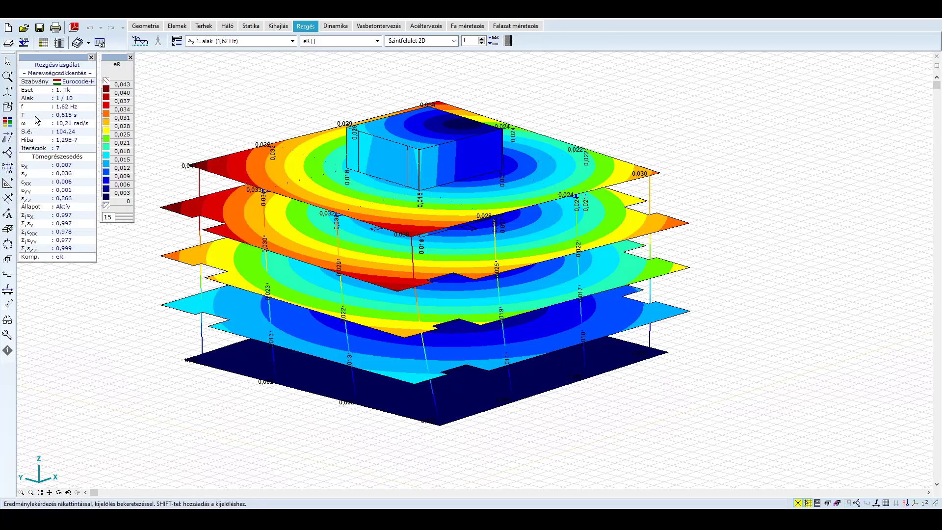
- Review and close the mass participation table, then open the result display-type list
left_click(44, 46)
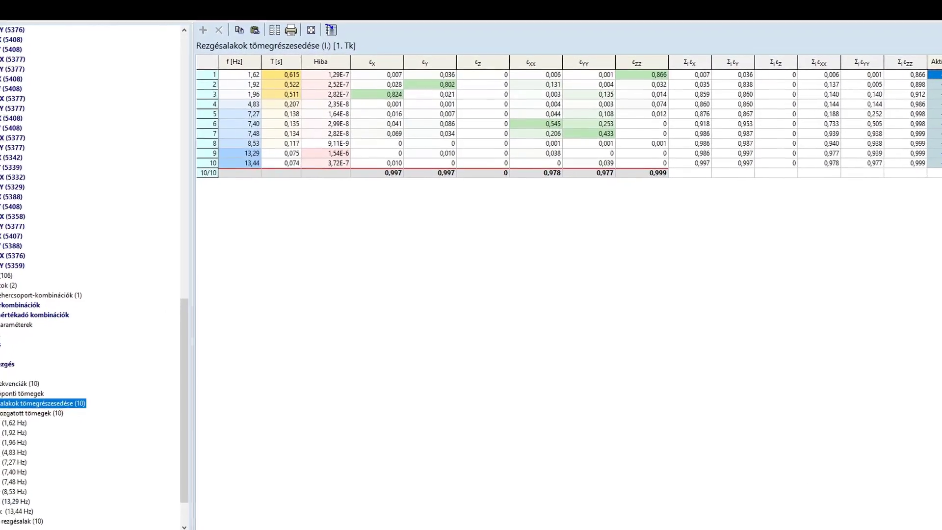
left_click(899, 524)
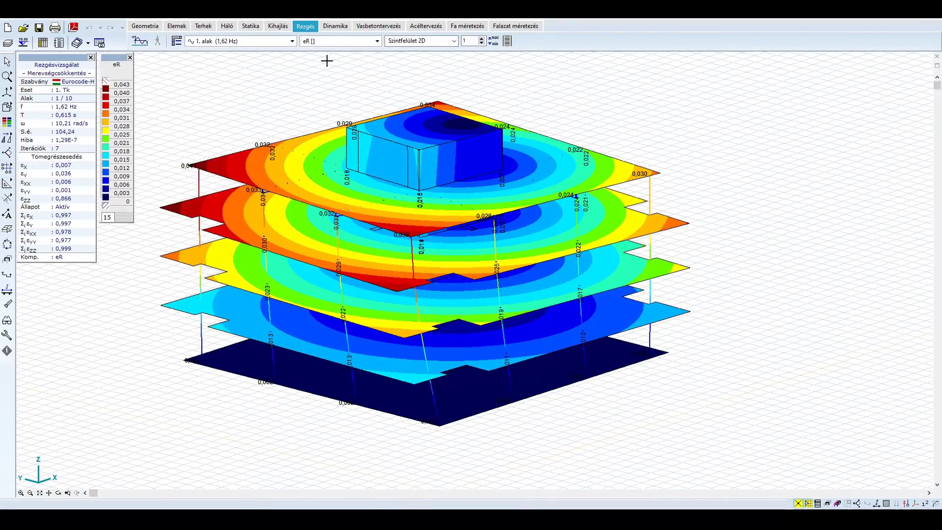
left_click(417, 41)
- Switch off the contour display and show the front X-Z elevation in the loads workspace
left_click(401, 90)
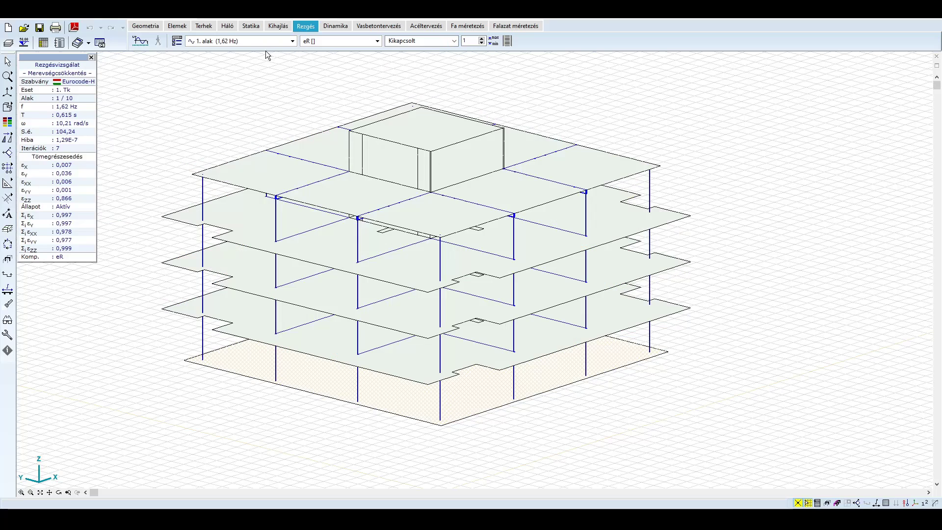
left_click(210, 29)
key("ctrl+1")
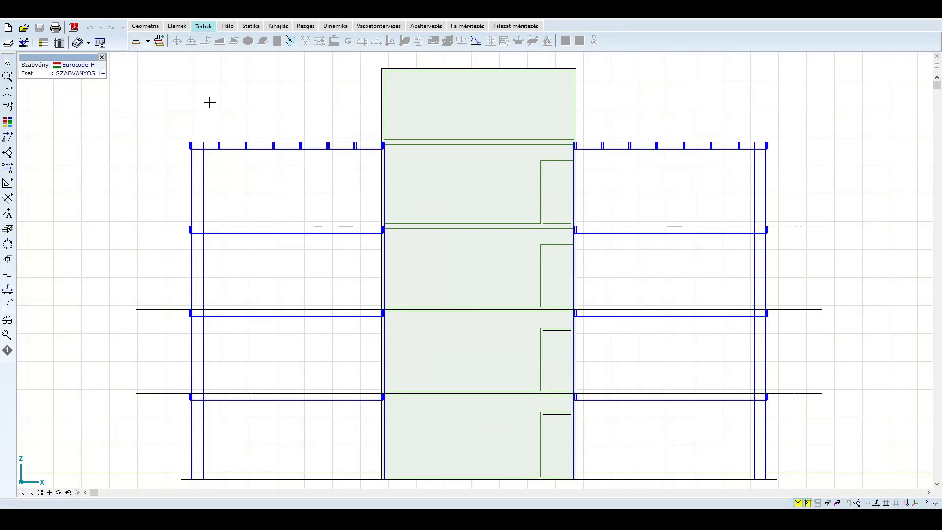
- Fill in the six storey levels up to +14,500 and open the load groups and cases
left_click(23, 43)
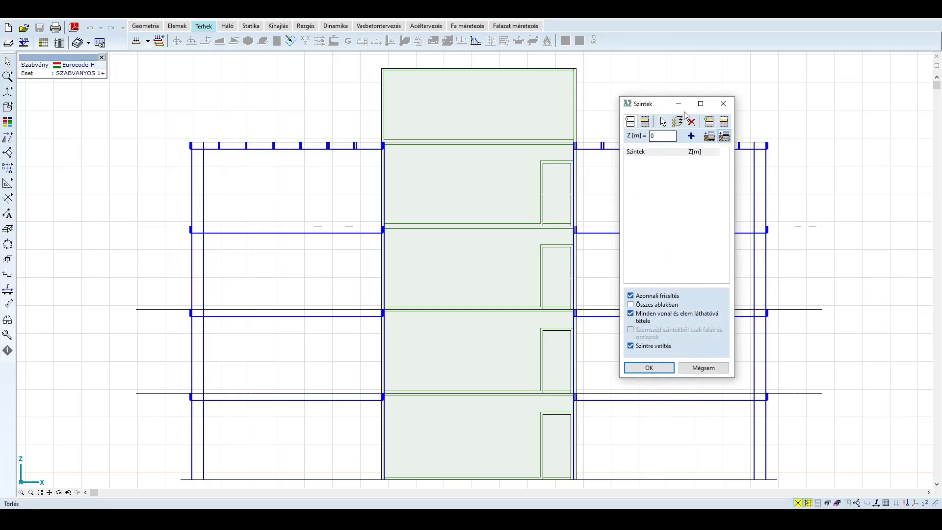
left_click(678, 122)
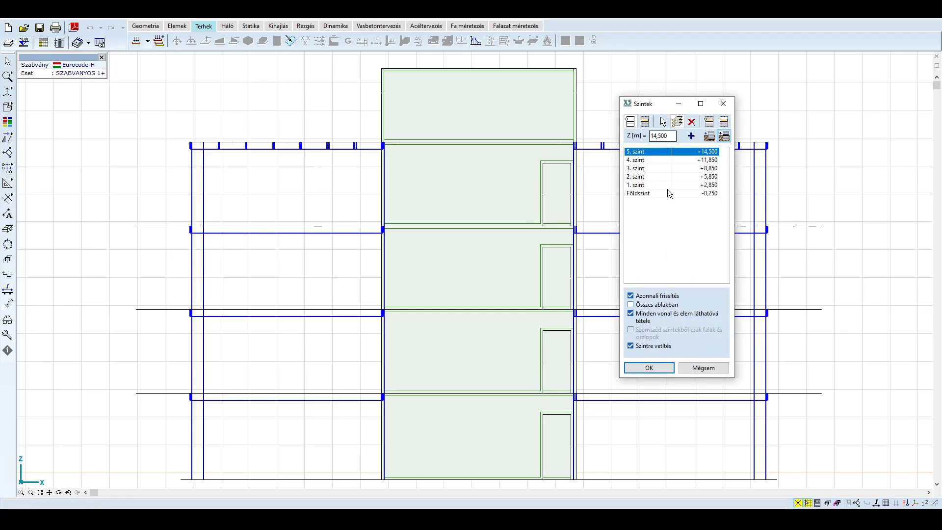
left_click(656, 369)
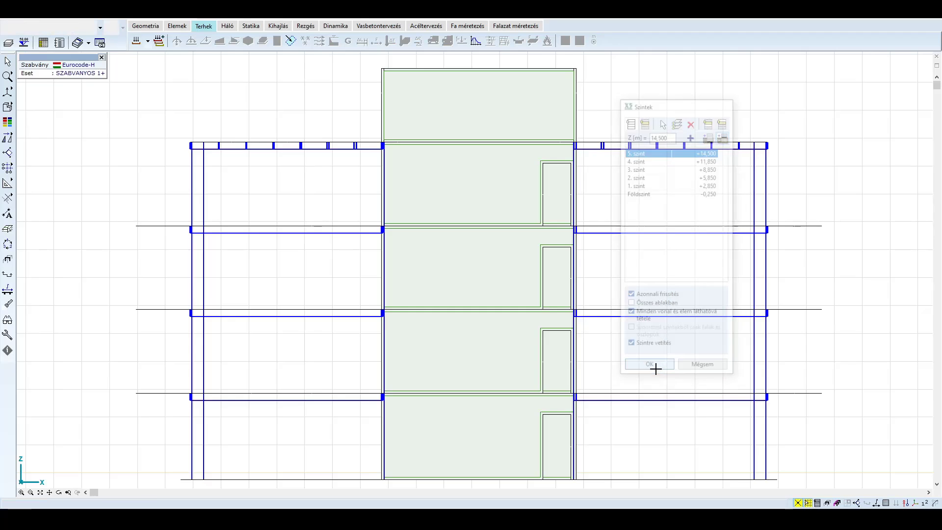
left_click(137, 42)
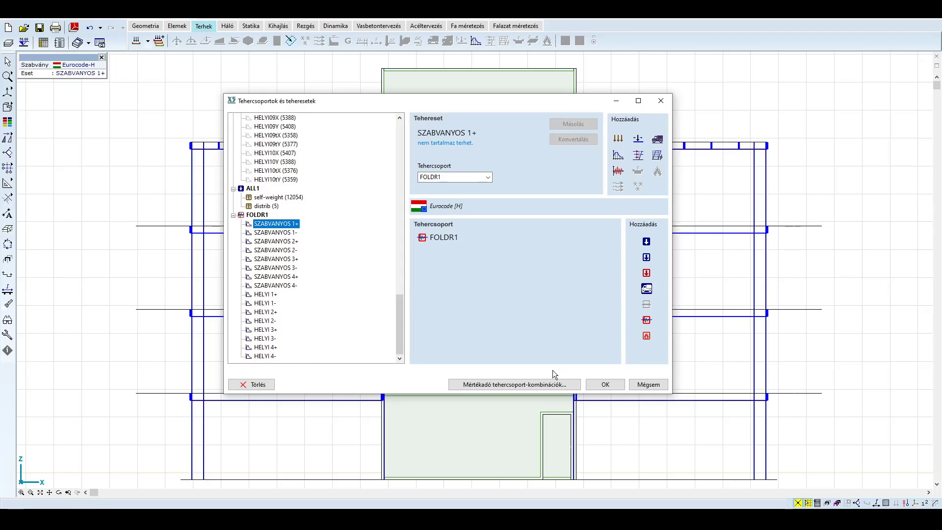
- Save the model and open SZABVANYOS seismic settings (agR 1,370, q 1,5, soil C Type 1)
left_click(607, 385)
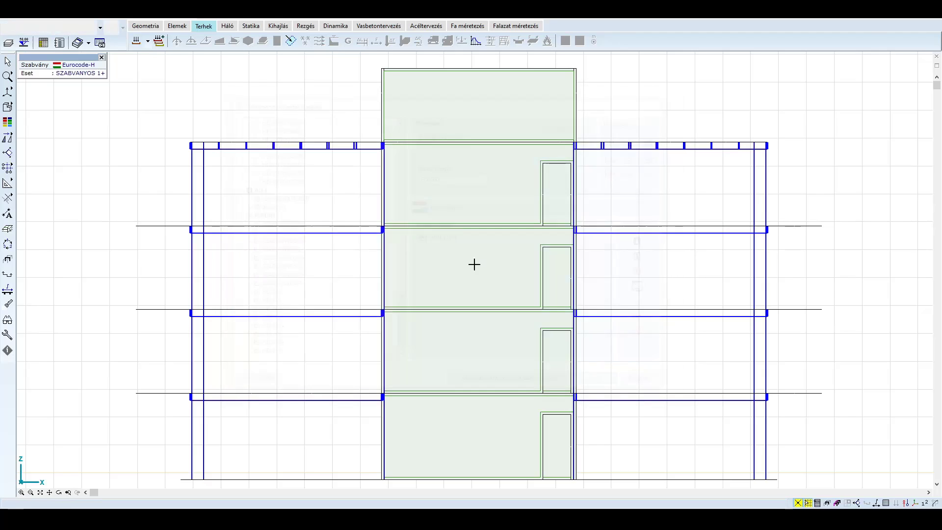
left_click(475, 41)
left_click(402, 279)
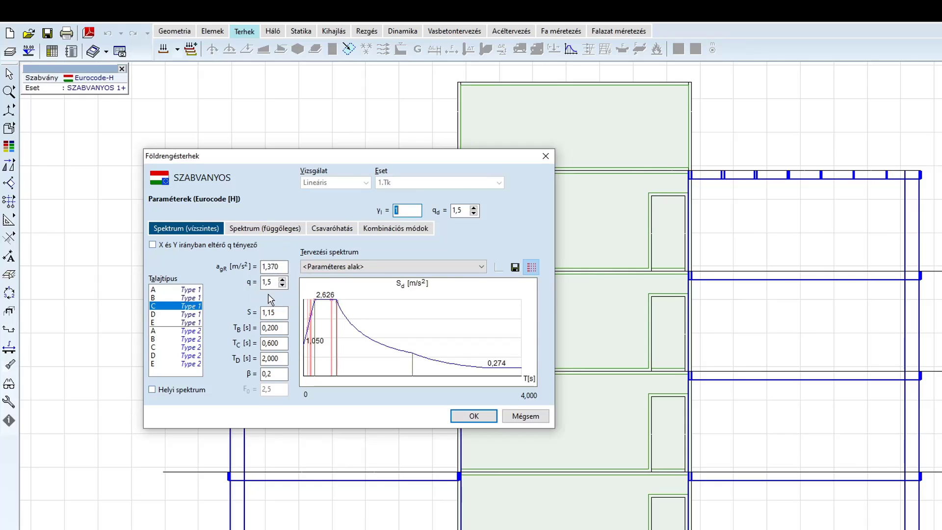
- Review vertical spectrum, torsion (0,05 eccentricity) and modal combination settings, then accept and dismiss the warning
left_click(262, 229)
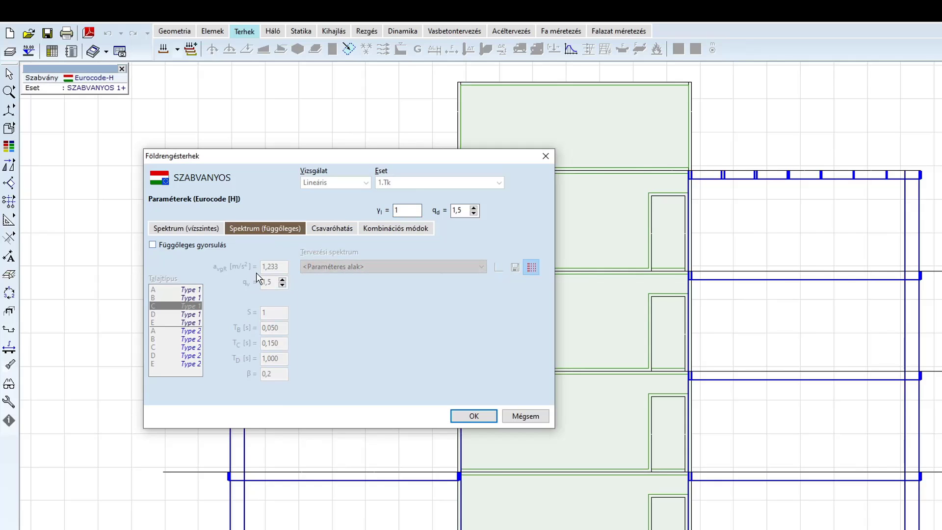
left_click(342, 229)
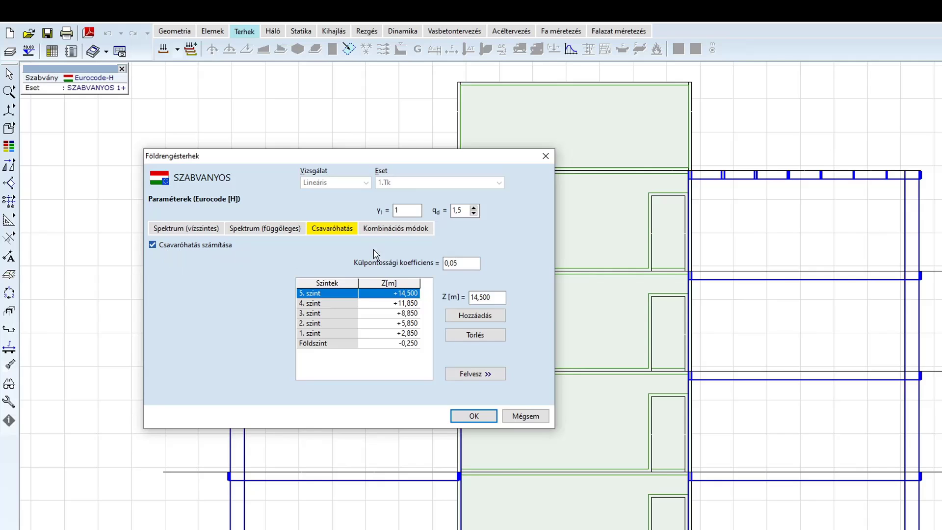
left_click(403, 231)
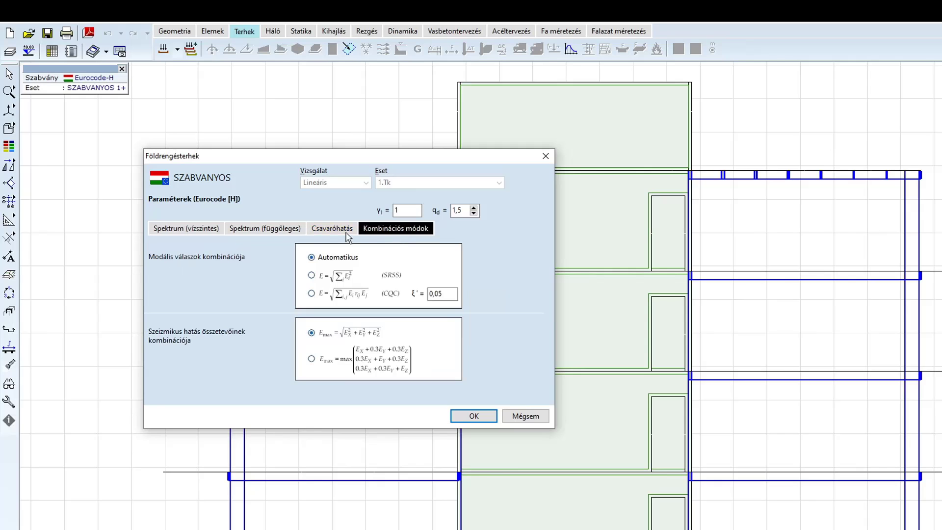
left_click(473, 416)
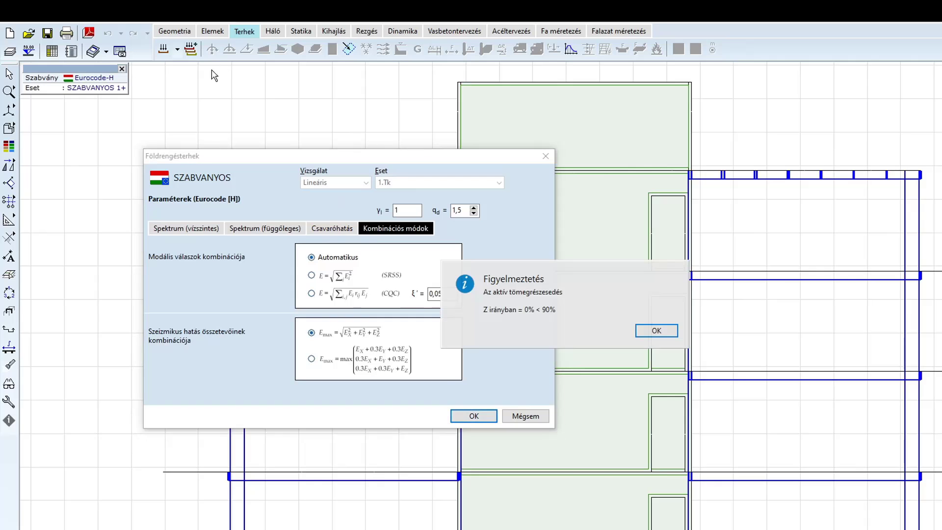
key("Return")
- Review and accept the HELYI Xa local-spectrum earthquake settings, then view the static results
left_click(174, 48)
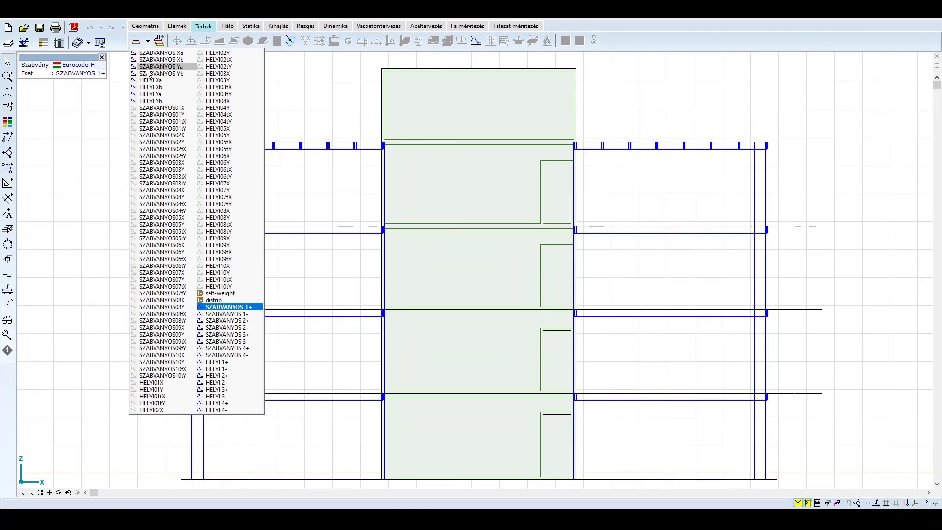
left_click(158, 80)
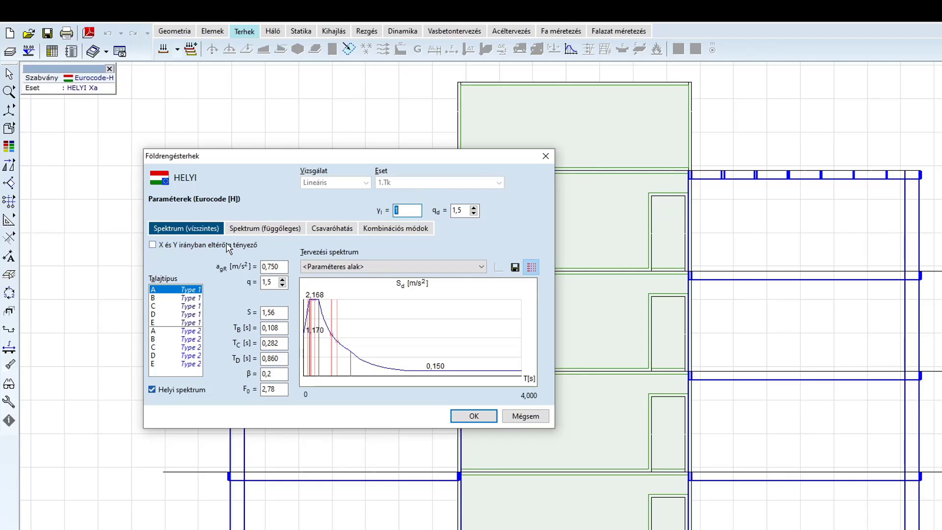
left_click(457, 416)
left_click(656, 330)
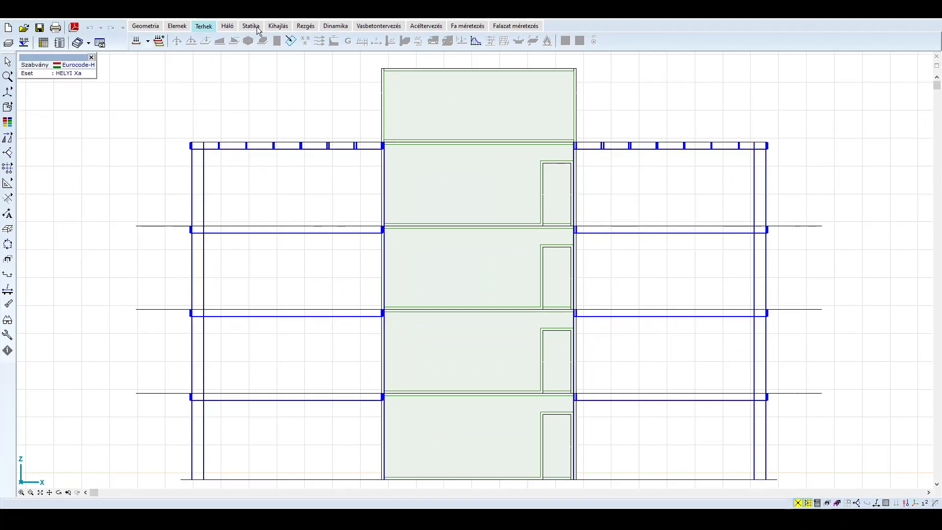
left_click(261, 27)
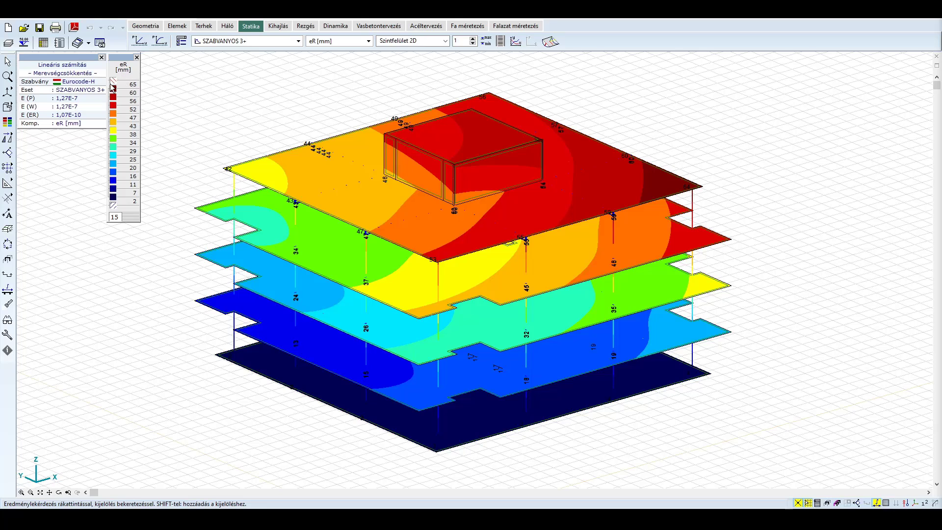
- Show the HELYI 3+ displacement results, peaking near 29 mm, and open the results tables
left_click(231, 41)
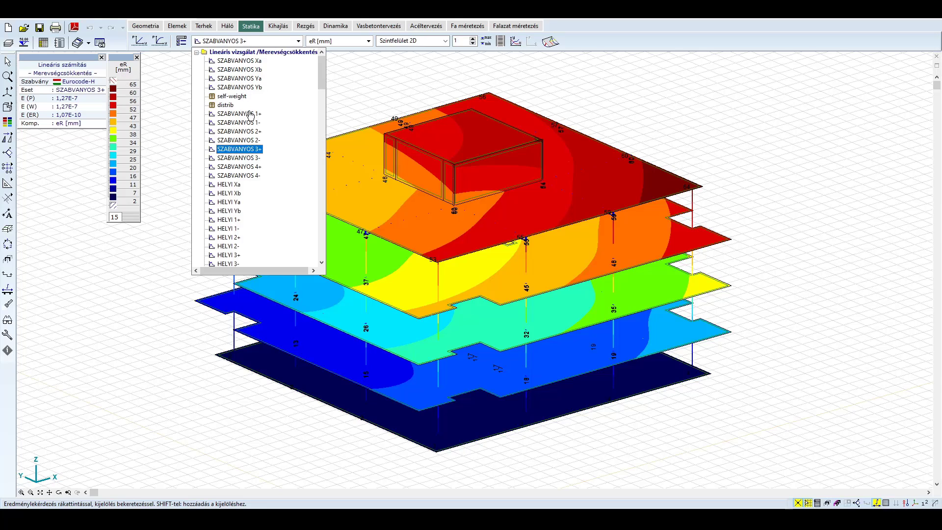
left_click(243, 255)
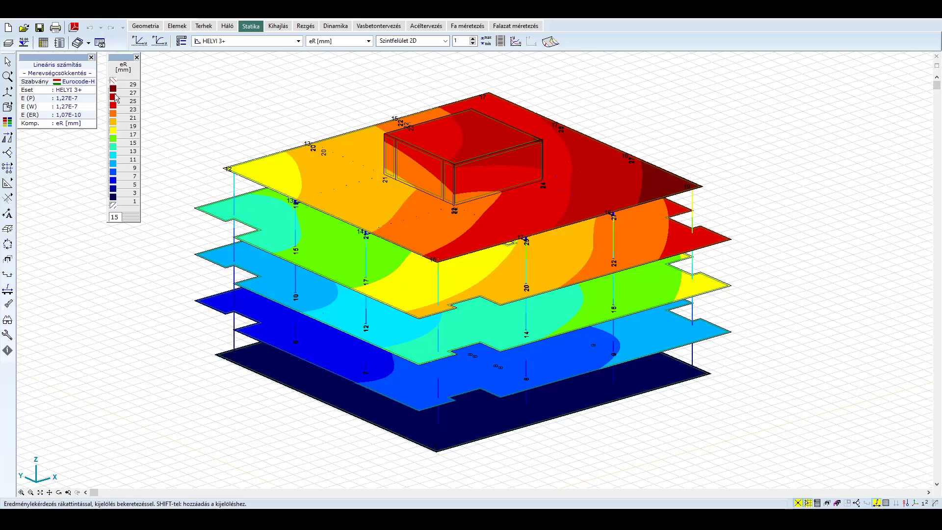
middle_click_drag(212, 106, 250, 123)
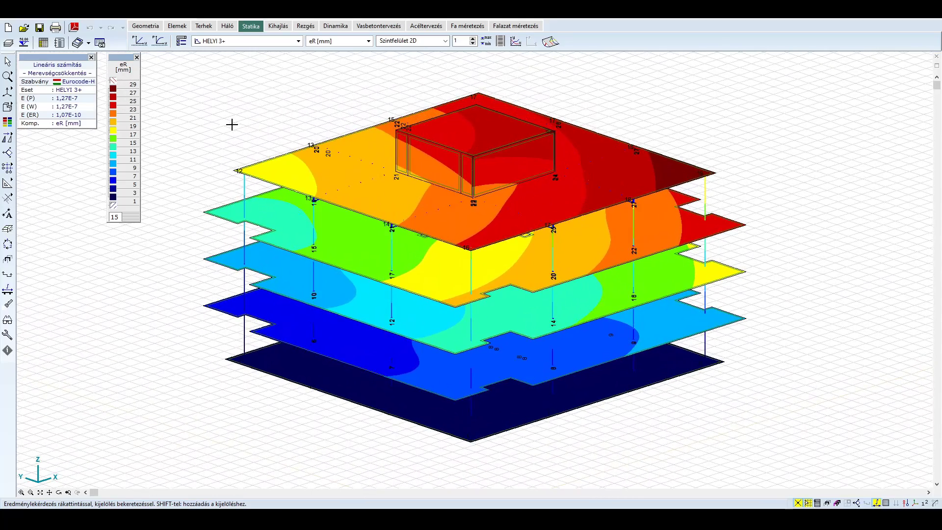
left_click(44, 42)
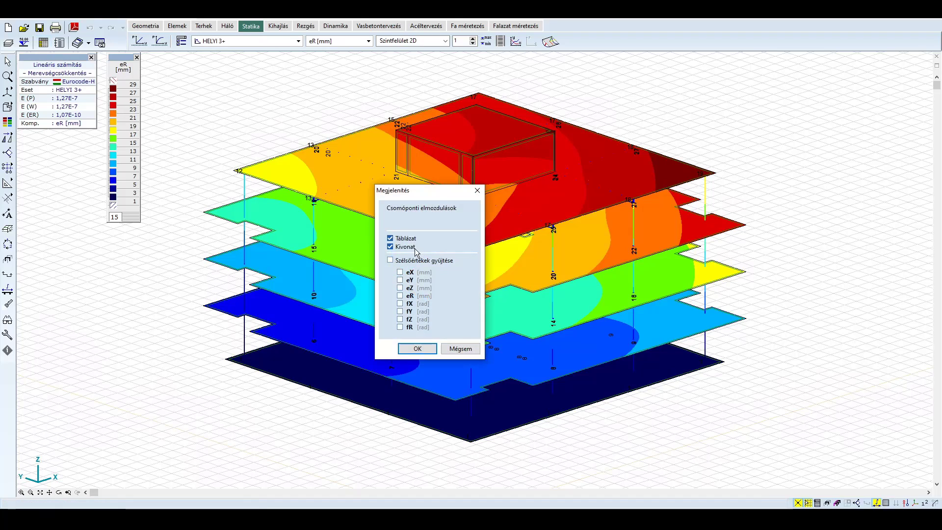
- Compare the SZABVANYOS and HELYI storey seismic-sensitivity tables: HELYI peaks at 21% versus 41%
left_click(417, 349)
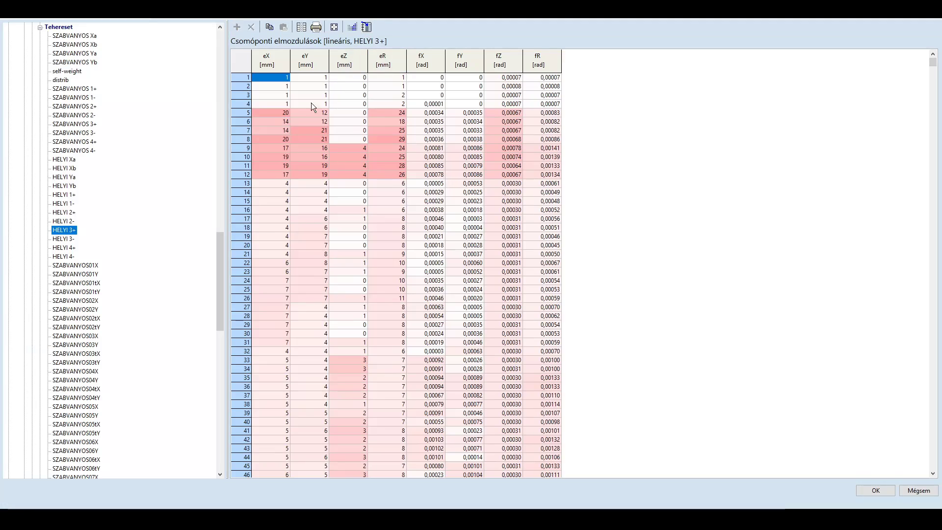
left_click_drag(217, 234, 220, 375)
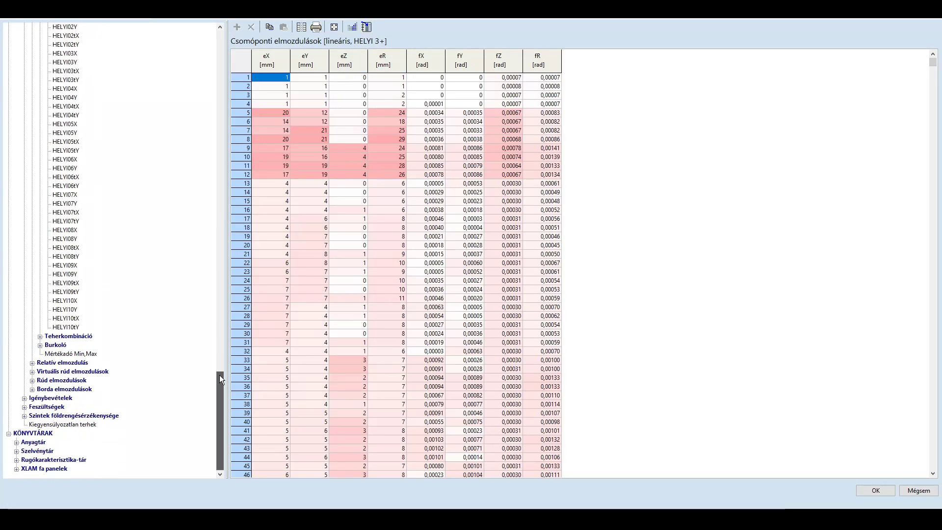
left_click(24, 416)
left_click(55, 424)
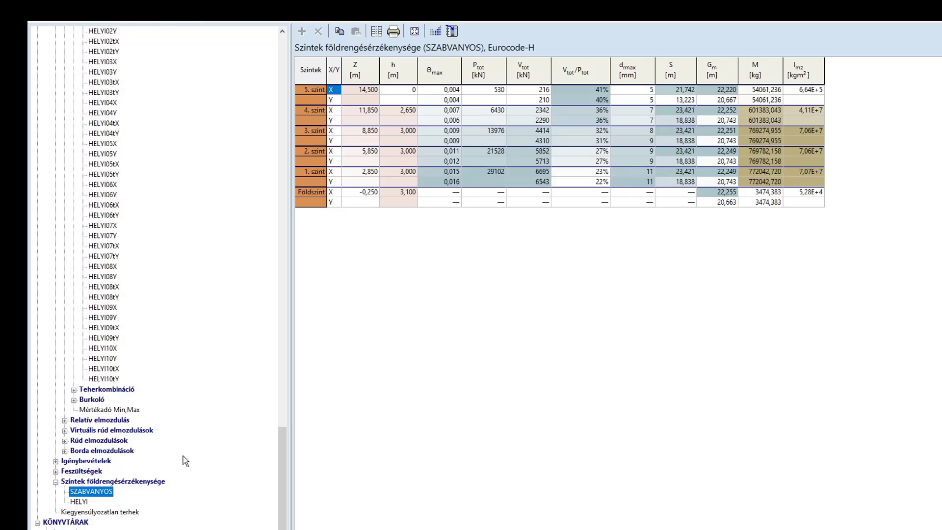
left_click(86, 503)
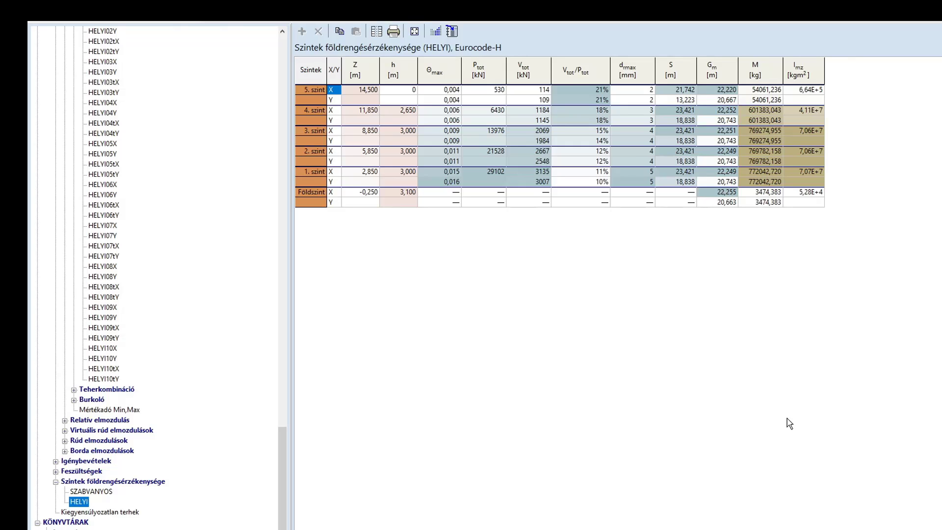
left_click(872, 489)
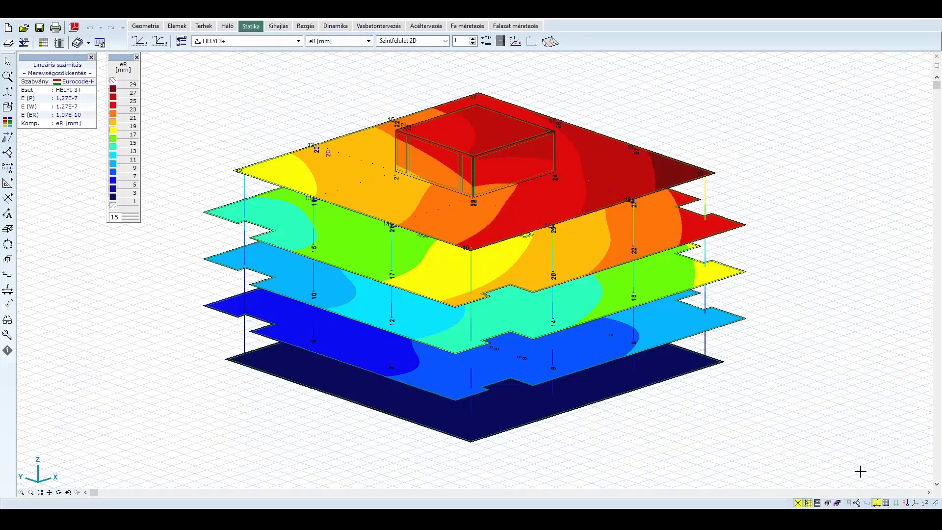
- Turn off the contour display and show the Burkoló Max SZABVANYOS_V envelope results
left_click(420, 42)
left_click(393, 93)
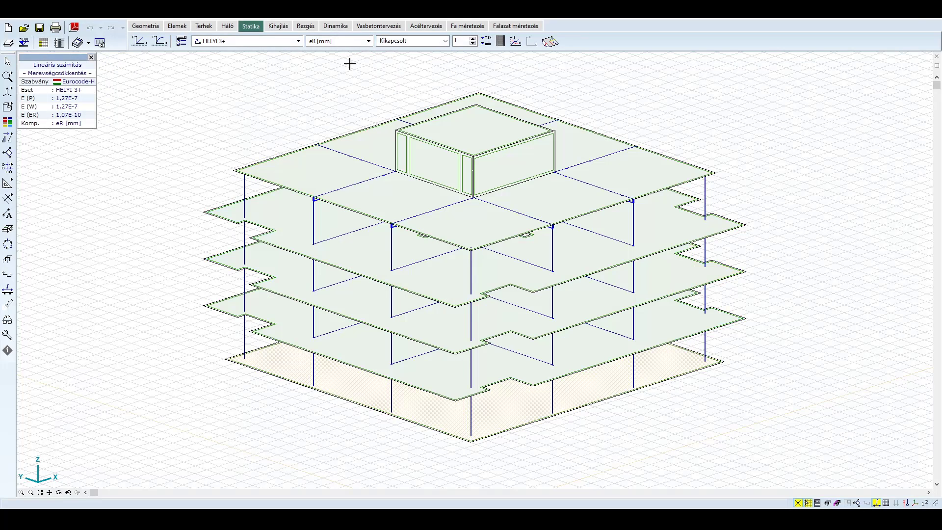
left_click(257, 45)
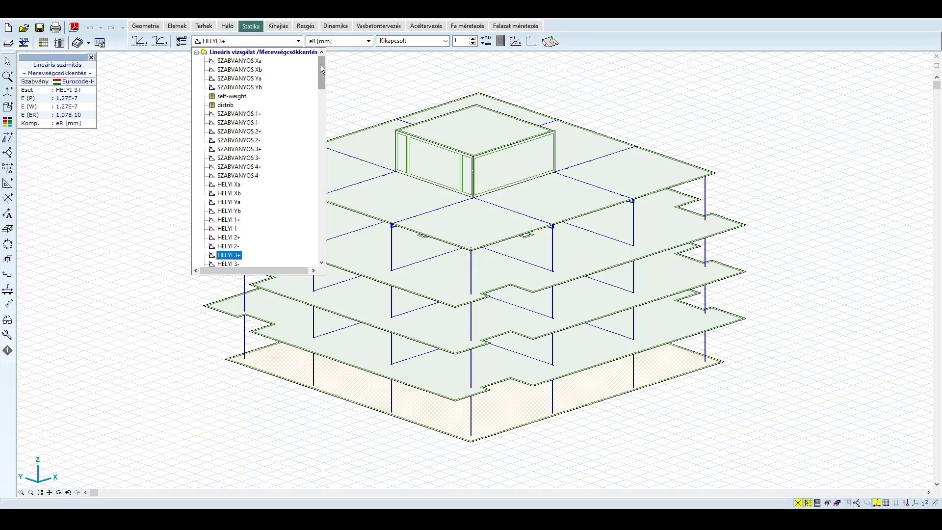
left_click_drag(320, 73, 324, 253)
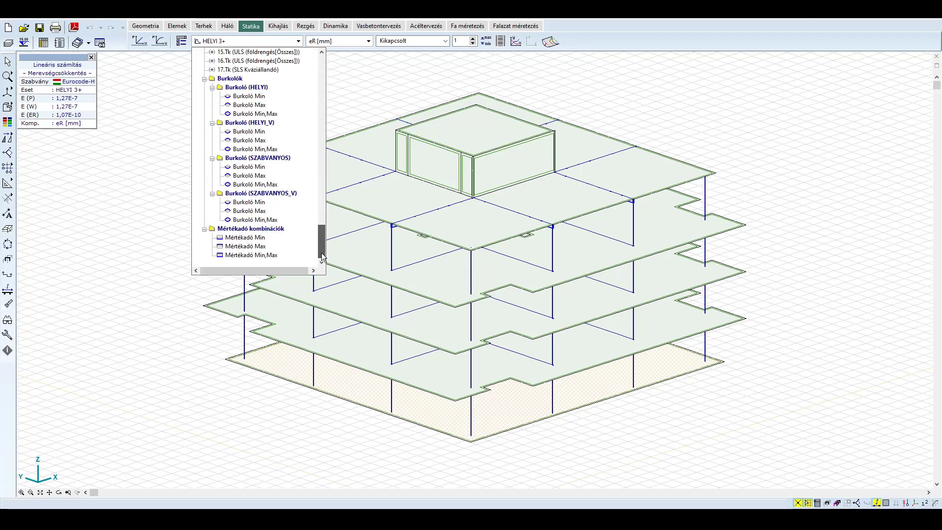
left_click(249, 211)
- Show the building as a transparent wireframe with only the MAG core wall part visible
mouse_move(7, 109)
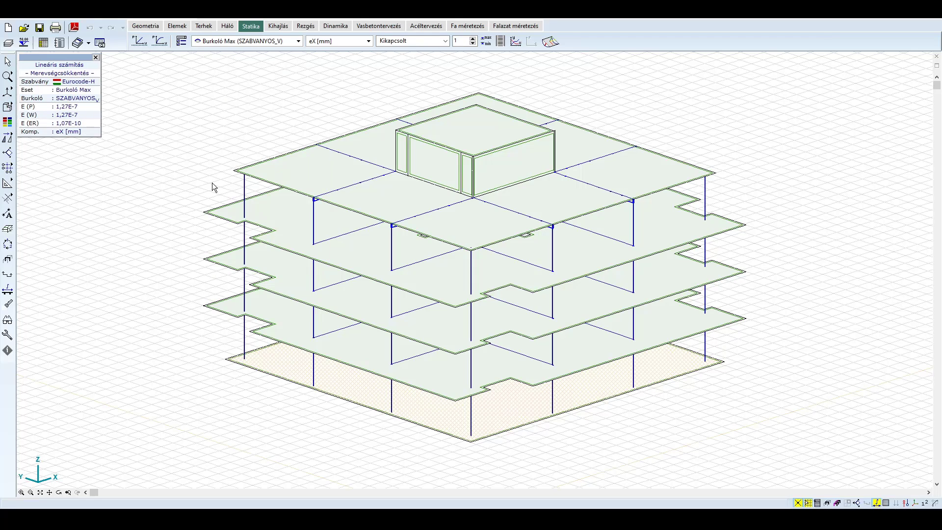
middle_click_drag(185, 184, 190, 185)
middle_click_drag(256, 229, 89, 160, "shift")
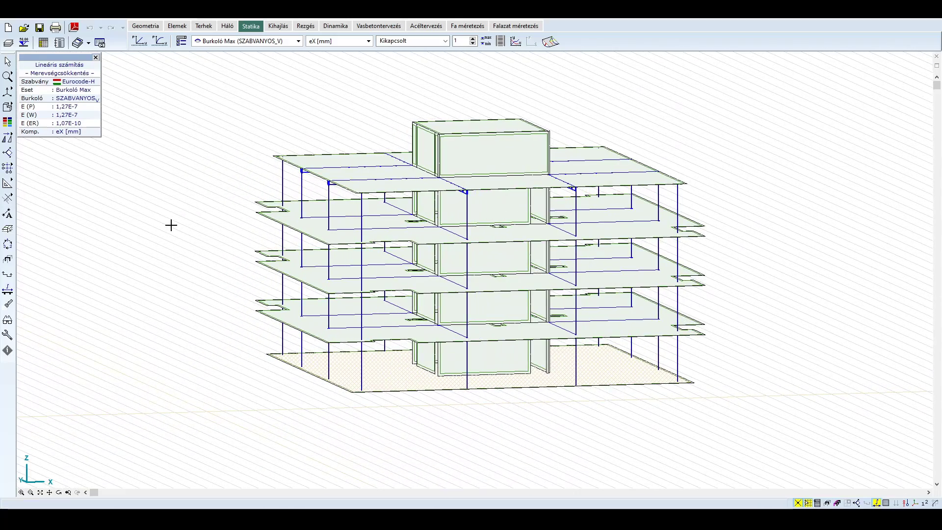
middle_click_drag(720, 246, 502, 121, "shift")
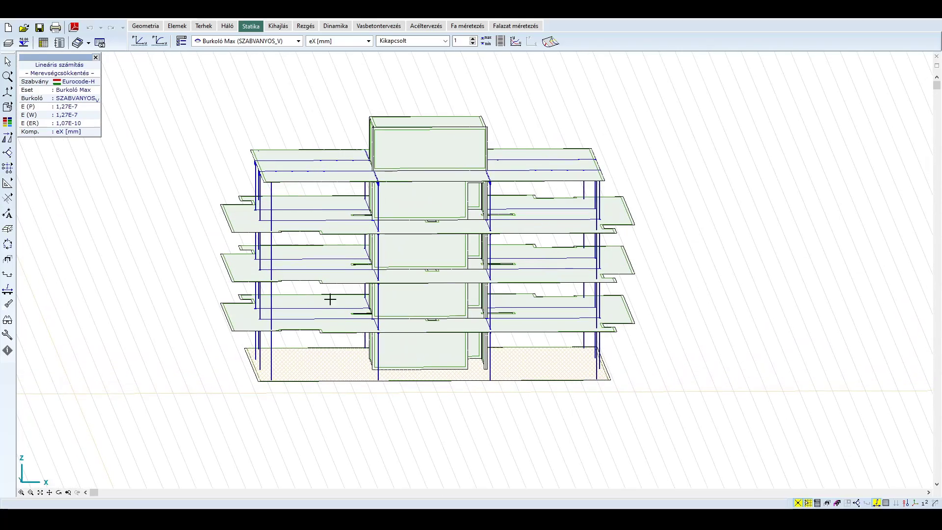
middle_click_drag(140, 163, 349, 254, "shift")
left_click(6, 108)
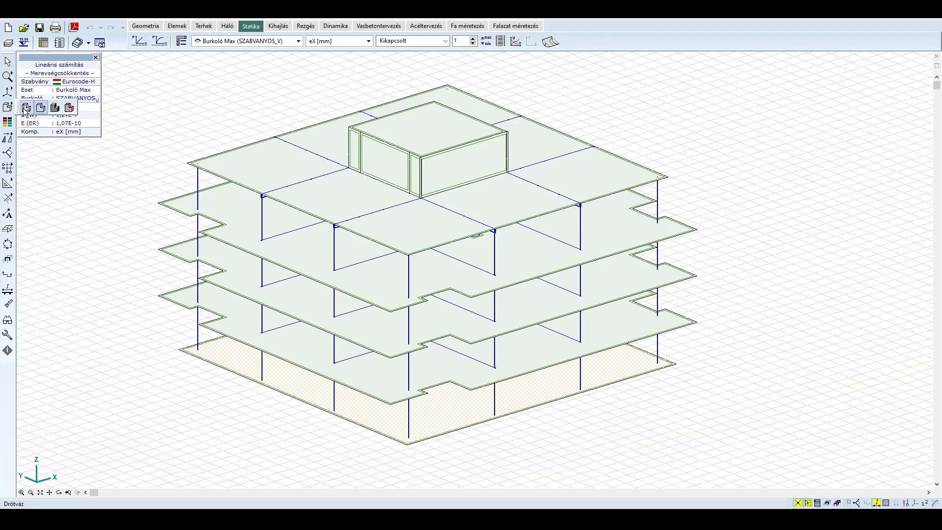
left_click(24, 110)
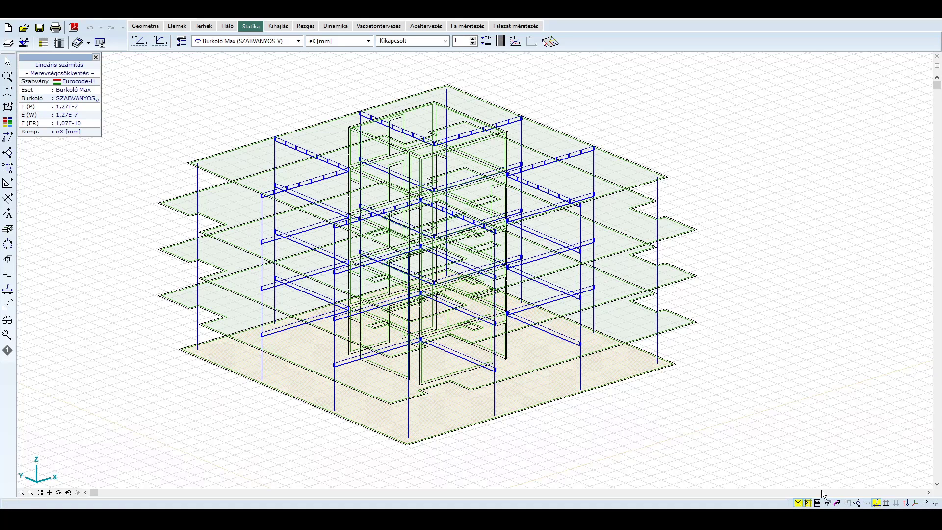
left_click(828, 503)
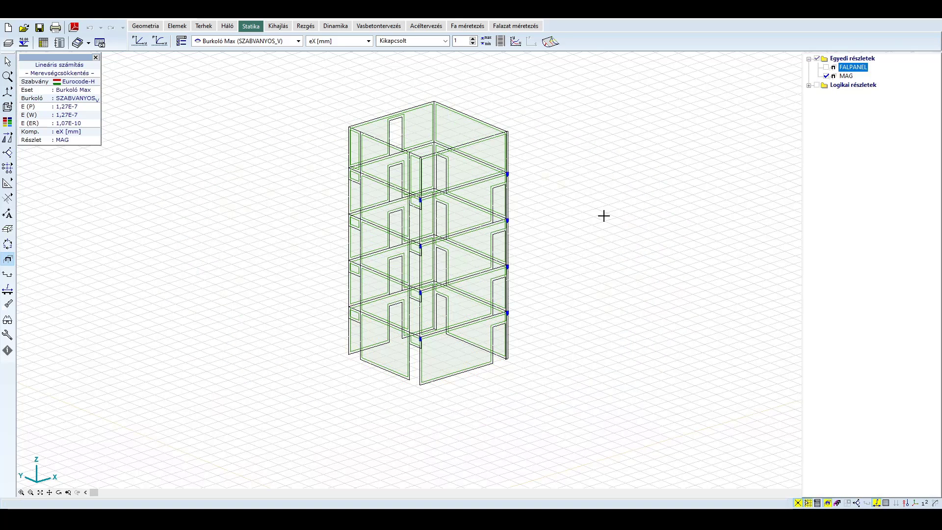
- Display the MAG virtual beam running through the core walls
left_click_drag(594, 231, 594, 240)
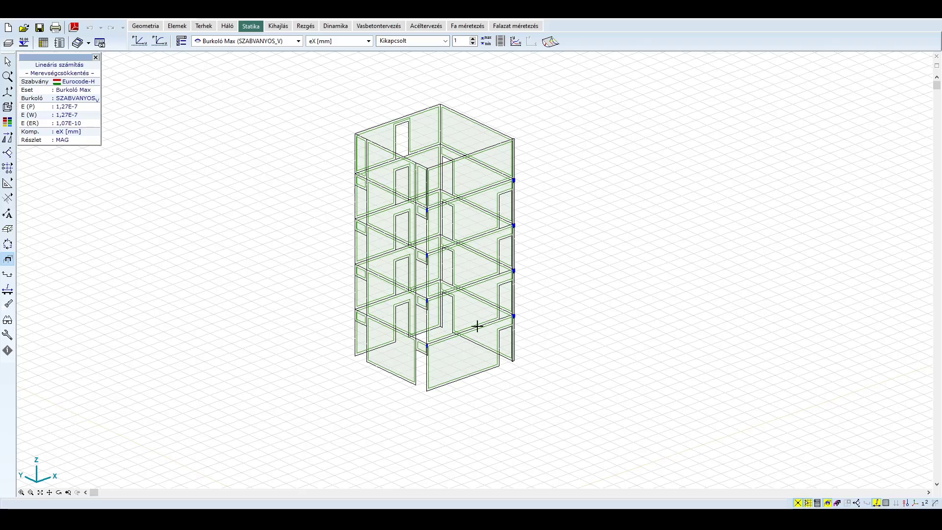
left_click_drag(549, 353, 667, 425)
left_click_drag(414, 212, 811, 378)
left_click(875, 502)
left_click(887, 469)
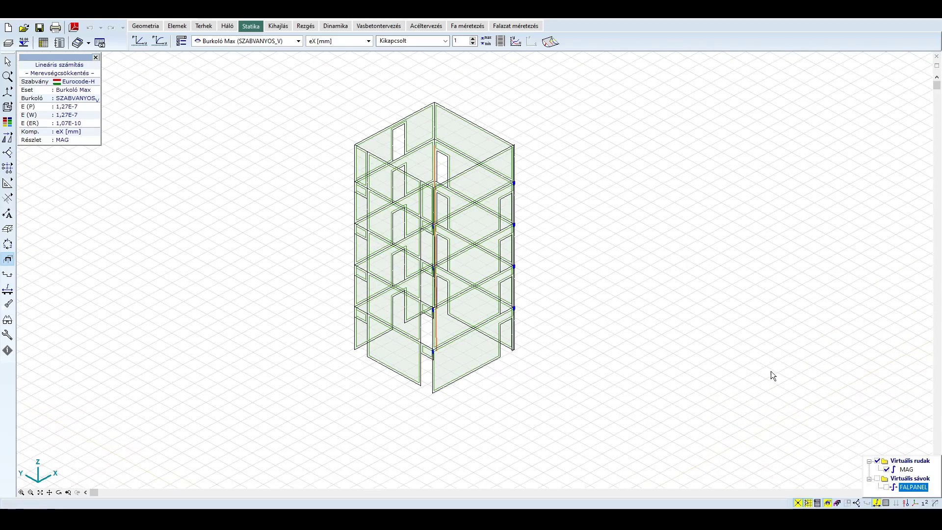
- Set the result component to the virtual-beam bending moment My [kNm]
left_click_drag(672, 287, 700, 252)
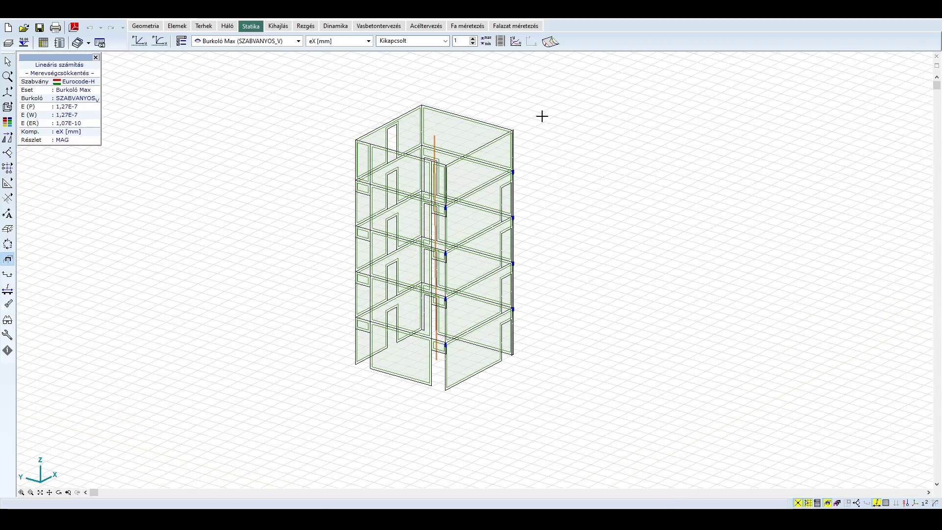
left_click_drag(254, 347, 538, 326)
left_click(334, 42)
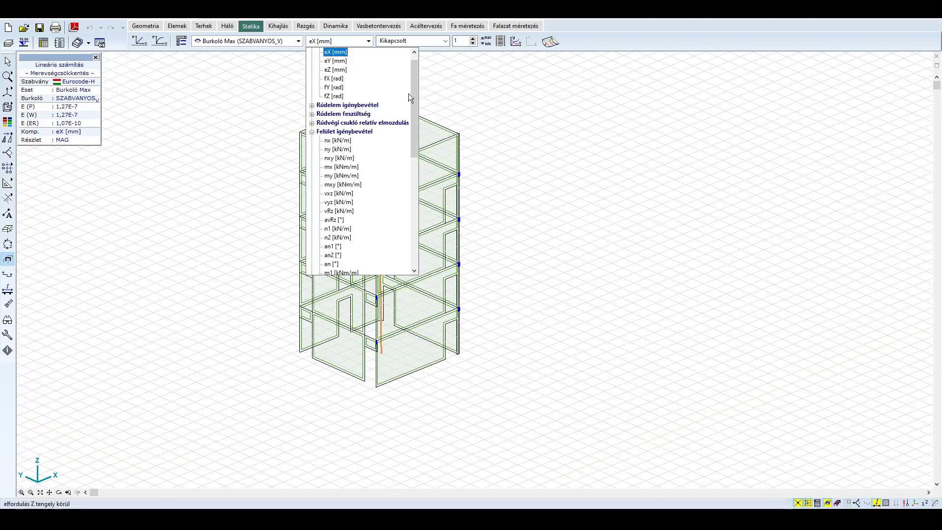
scroll(414, 94, "down", 3)
scroll(414, 93, "down", 9)
scroll(406, 232, "down", 4)
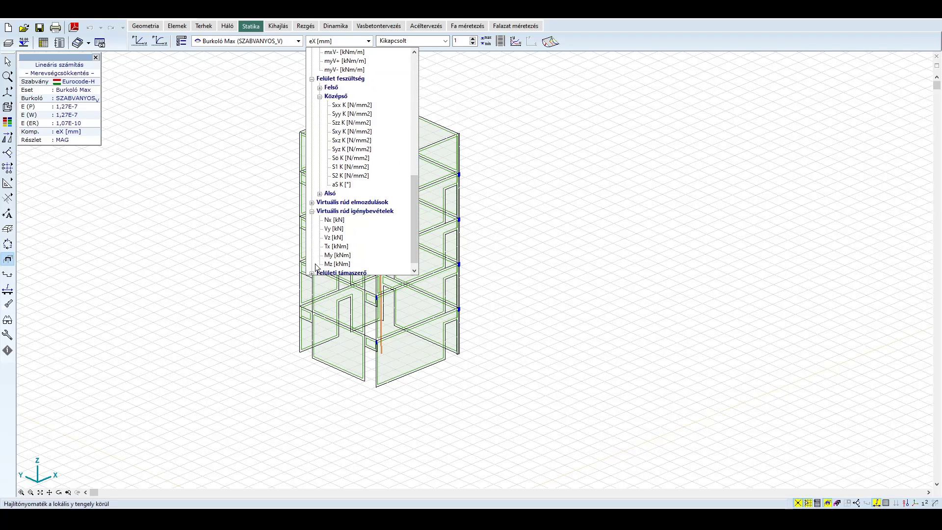
left_click(338, 255)
- Plot the MAG core My moment as a filled diagram for the HELYI_V Burkoló Max envelope
left_click(413, 41)
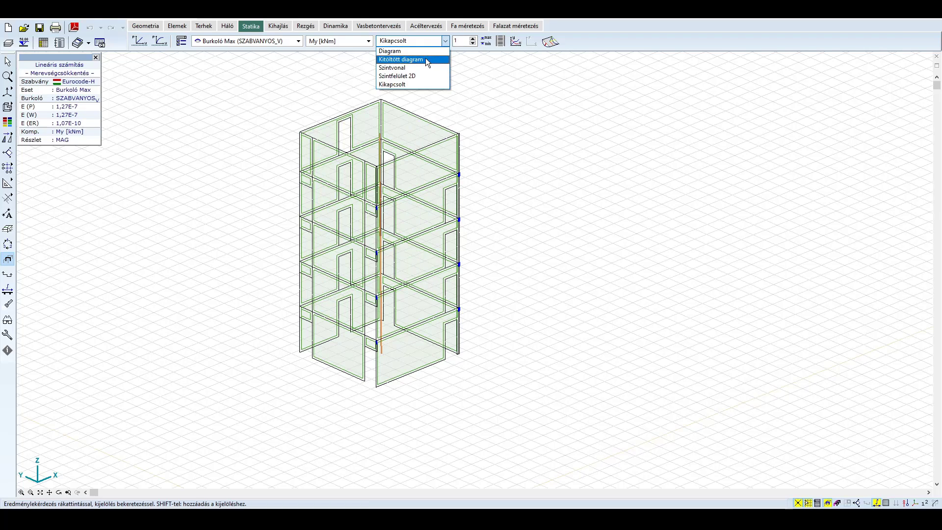
left_click(425, 60)
middle_click_drag(551, 200, 609, 260)
scroll(598, 243, "up", 2)
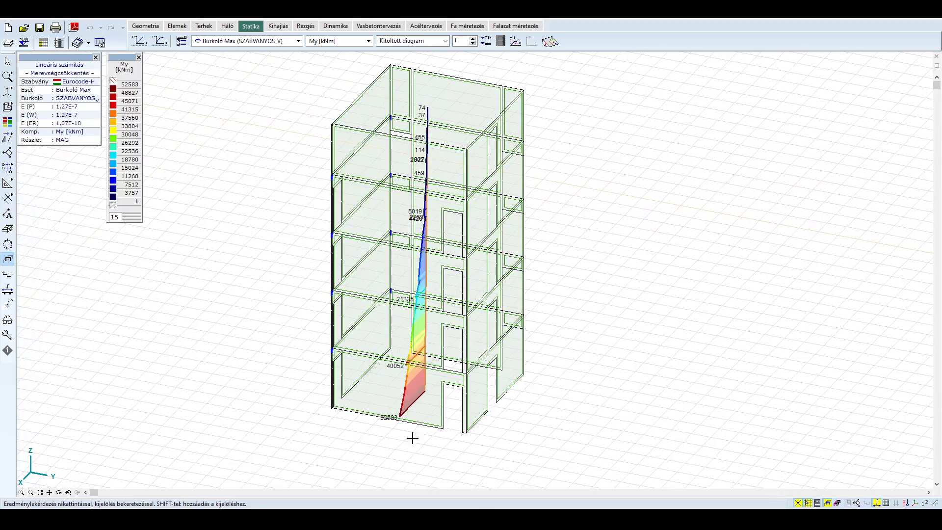
left_click(274, 45)
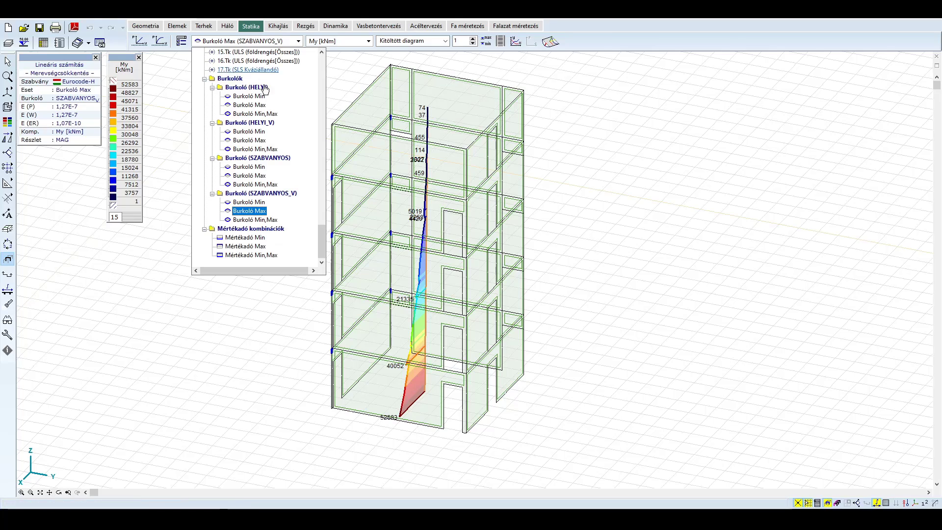
left_click(251, 140)
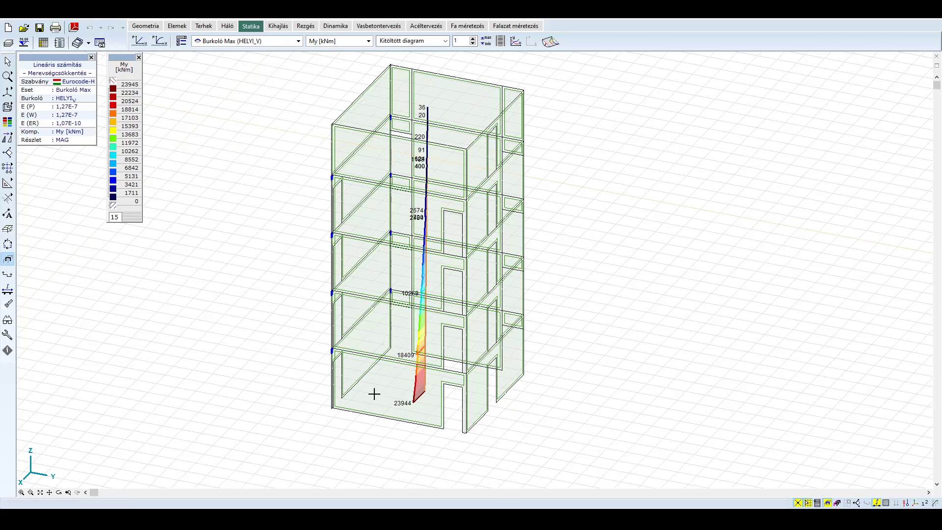
- Show Vz, then Vy shear for the SZABVANYOS_V Burkoló Max envelope, peaking at 7568 kN
left_click(351, 41)
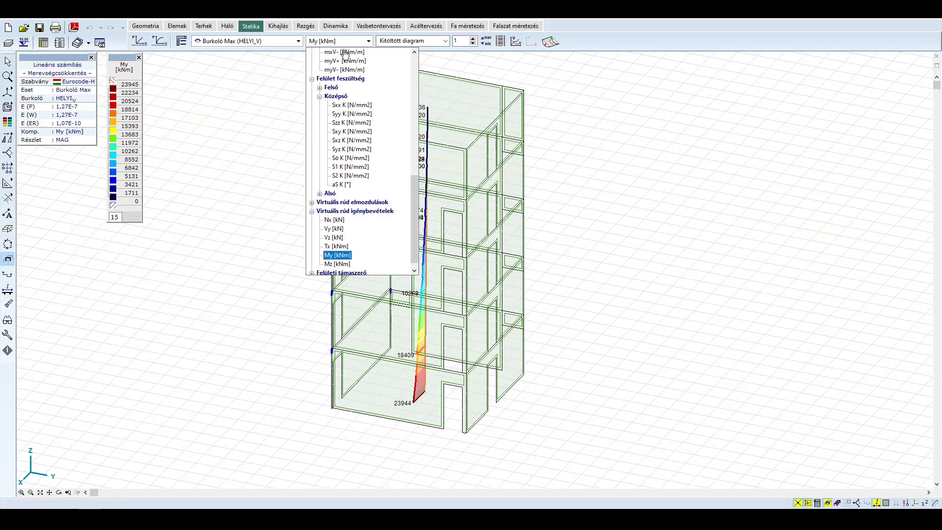
left_click(335, 238)
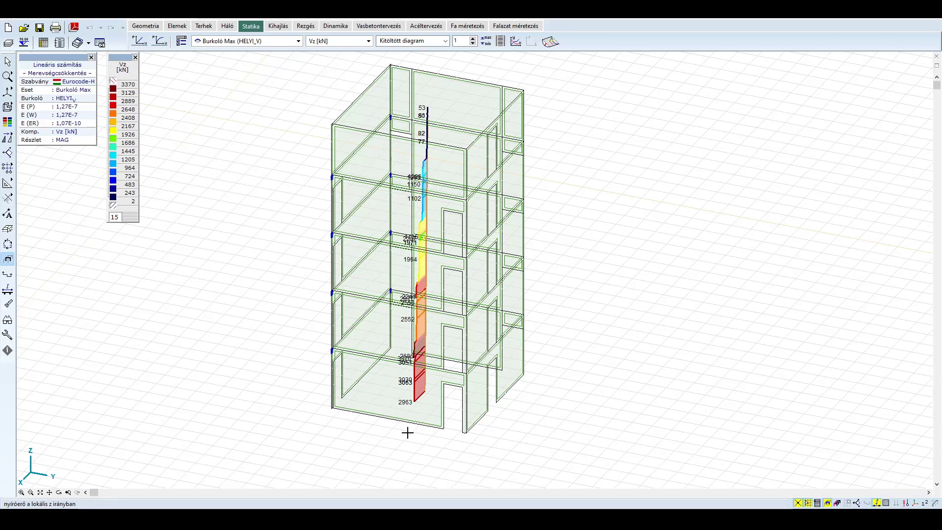
left_click(266, 41)
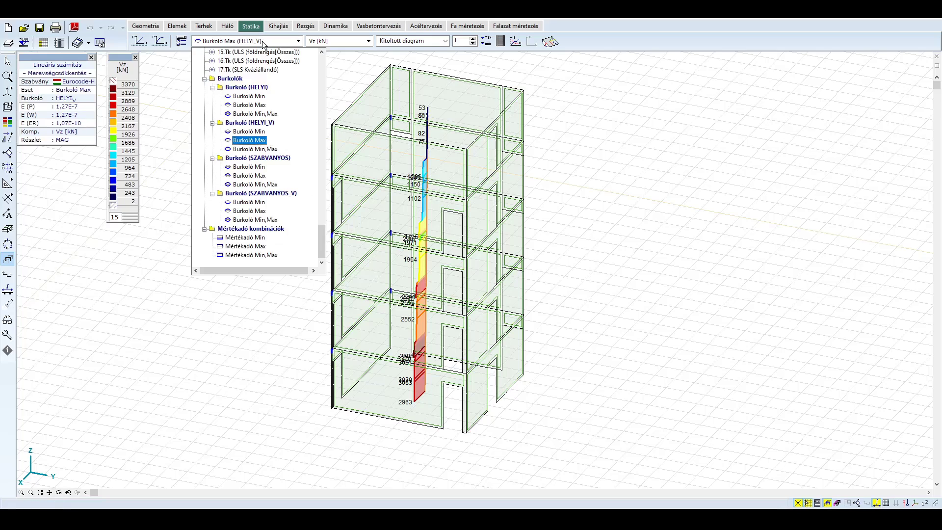
left_click(260, 216)
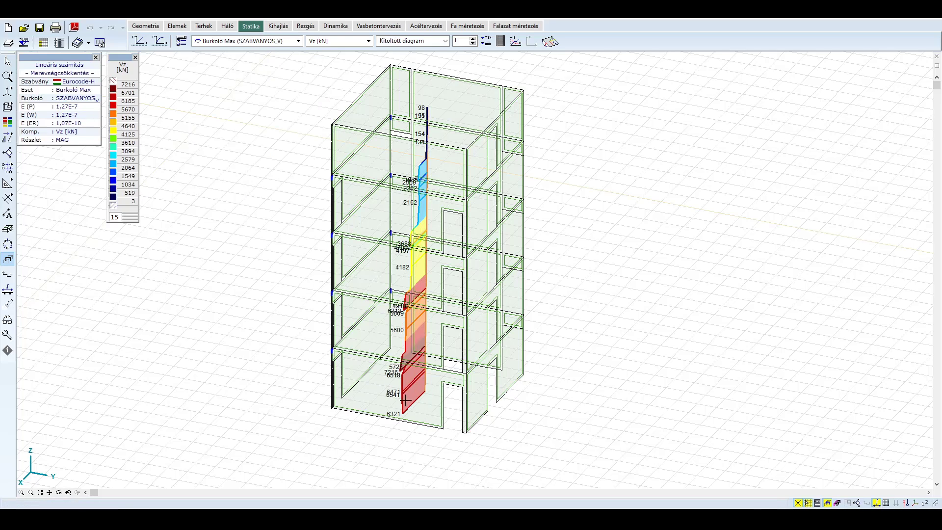
left_click(334, 39)
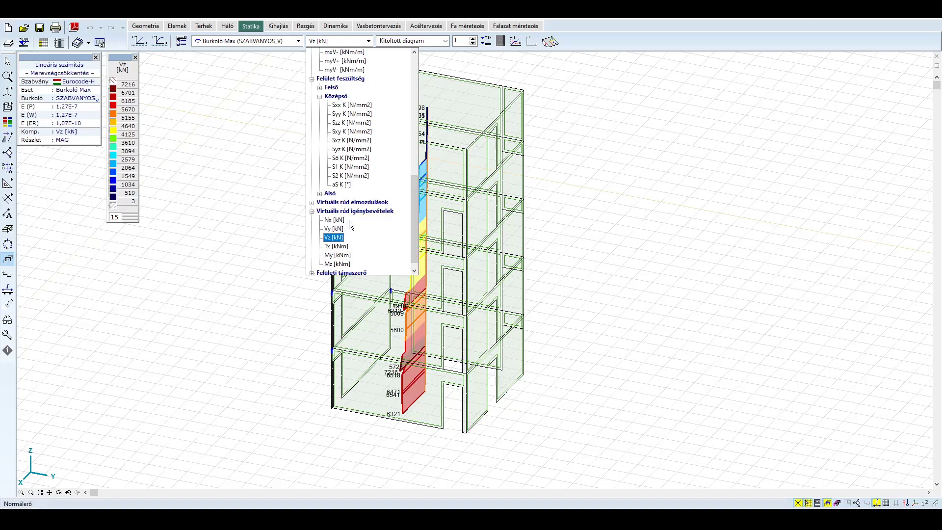
left_click(335, 228)
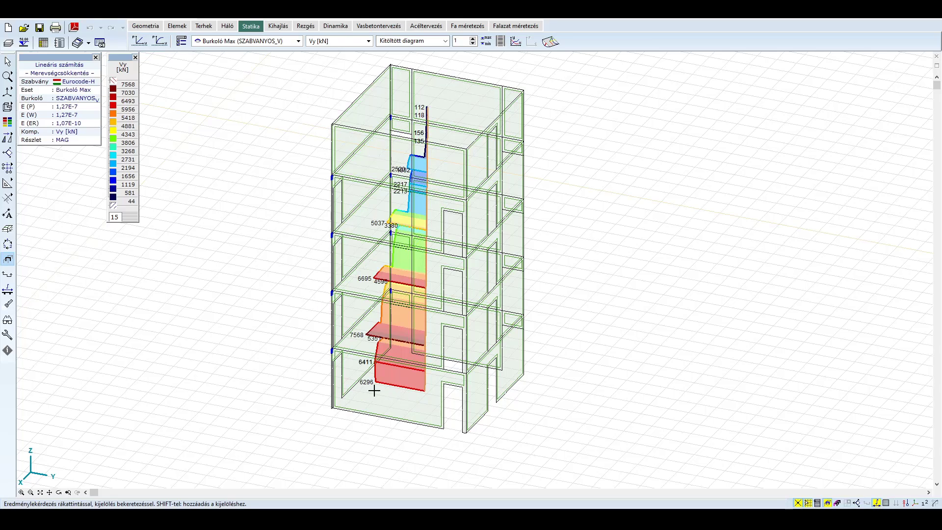
left_click(351, 41)
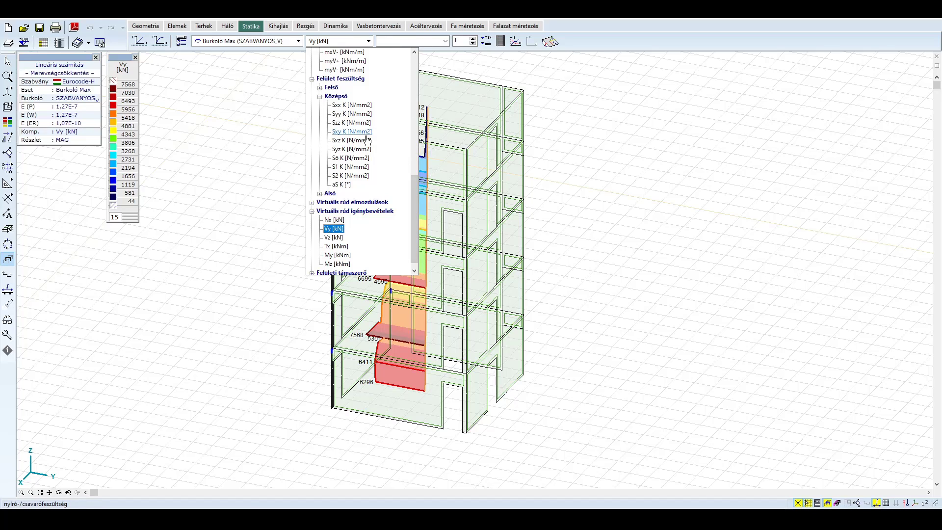
- Plot the mid-surface Sxy K shear stress as a 2D filled contour (Szintfelület 2D)
left_click(366, 132)
left_click(412, 40)
left_click(406, 85)
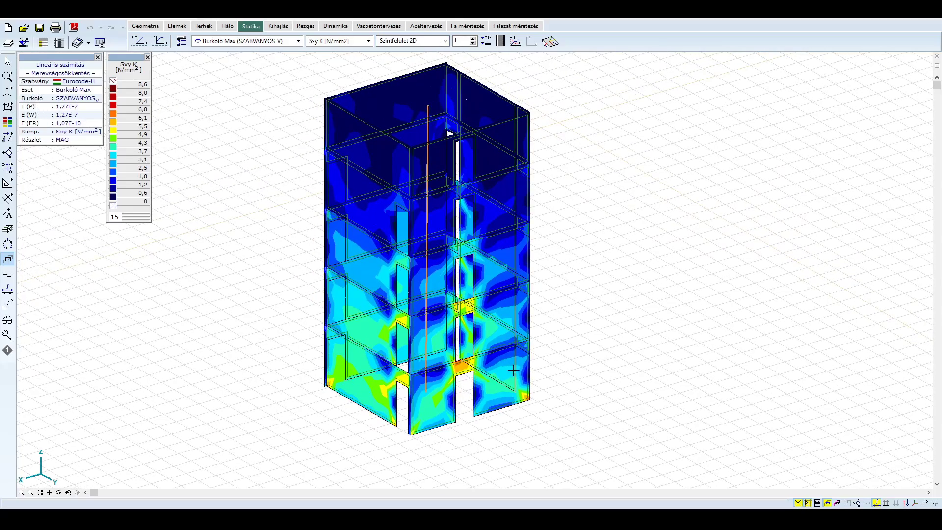
middle_click_drag(561, 343, 603, 322)
middle_click_drag(584, 258, 584, 305)
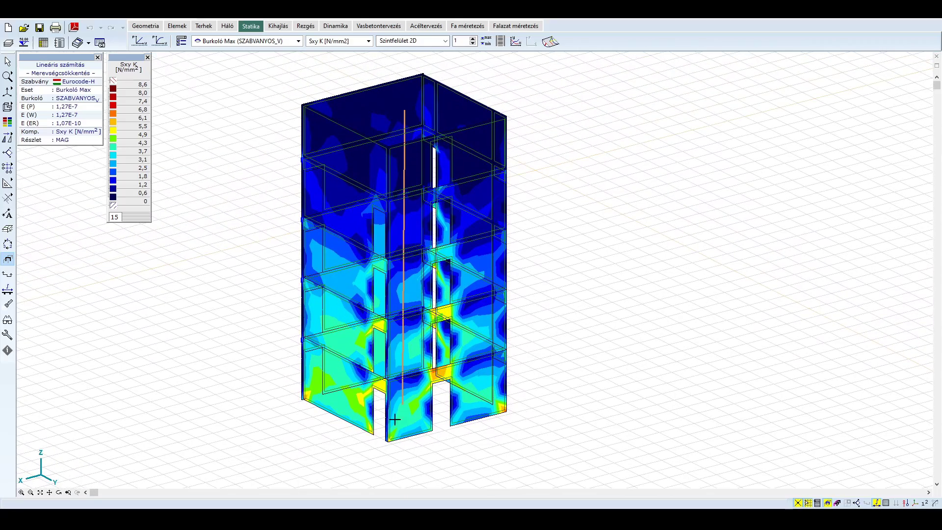
middle_click_drag(650, 300, 555, 301, "shift")
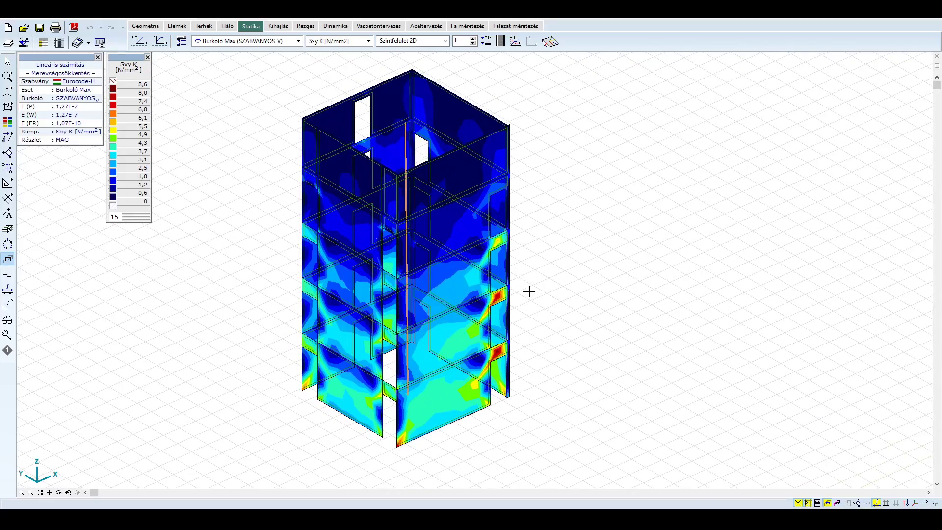
- Render the core opaque with hidden lines and orbit to inspect Sxy peaks near 8,6 N/mm²
left_click(8, 107)
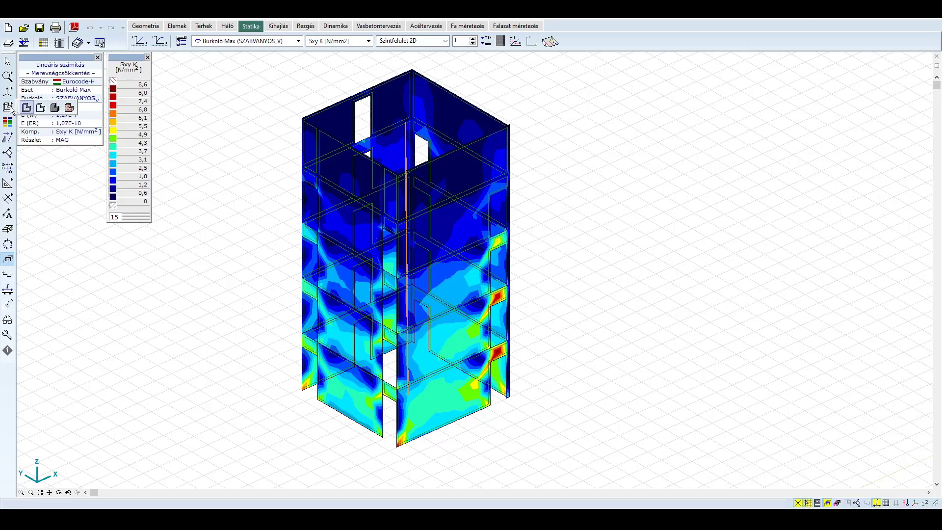
left_click(41, 108)
middle_click_drag(641, 317, 590, 263, "shift")
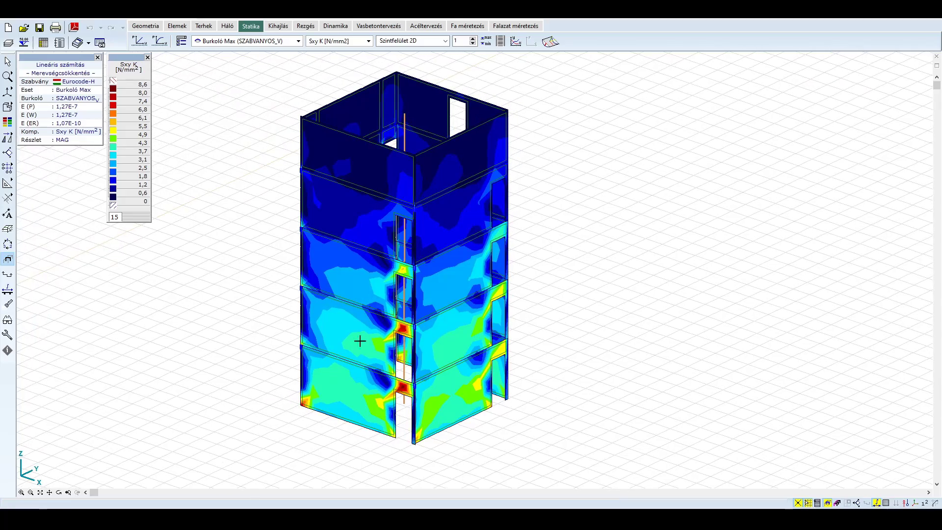
middle_click_drag(690, 269, 395, 371, "shift")
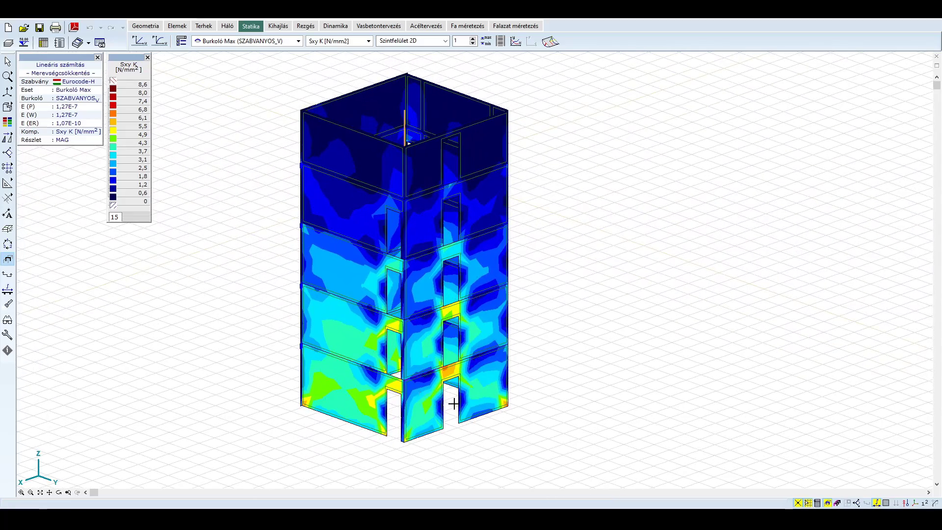
middle_click_drag(623, 322, 577, 325, "shift")
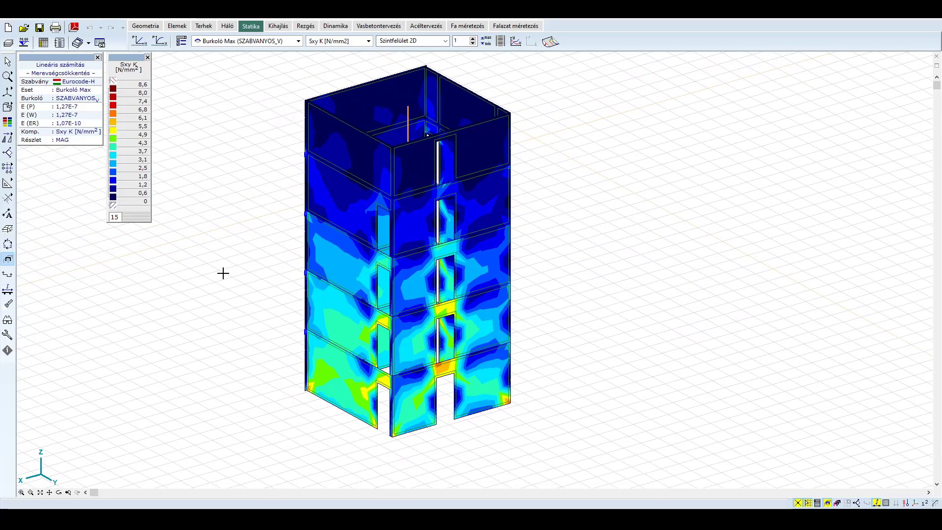
- Compare Sxy for the HELYI_V envelope (peak 3,9 N/mm²), then return to Burkoló Max SZABVANYOS_V
left_click(272, 43)
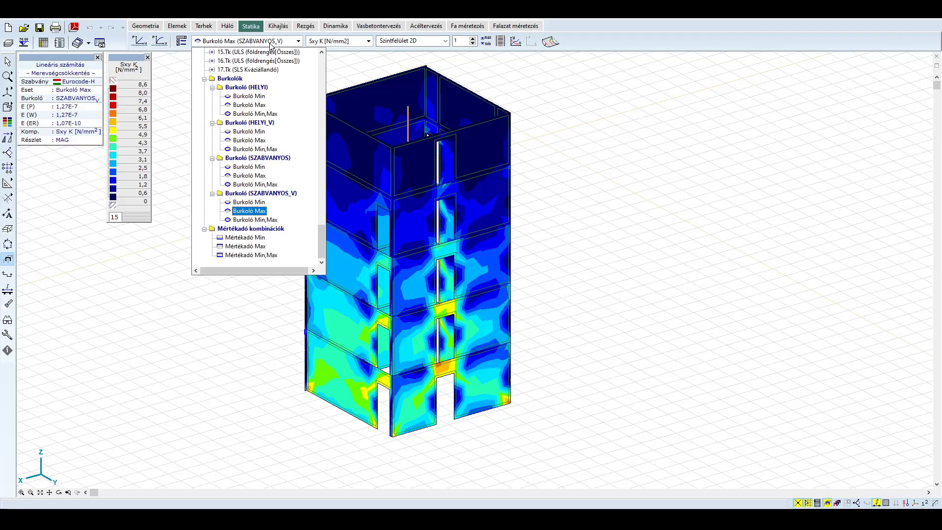
left_click(250, 140)
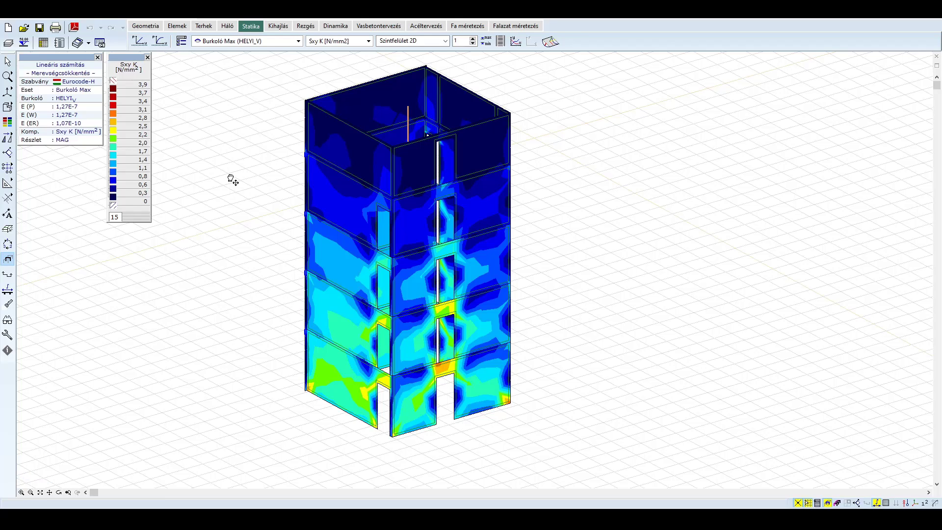
middle_click_drag(234, 180, 232, 174)
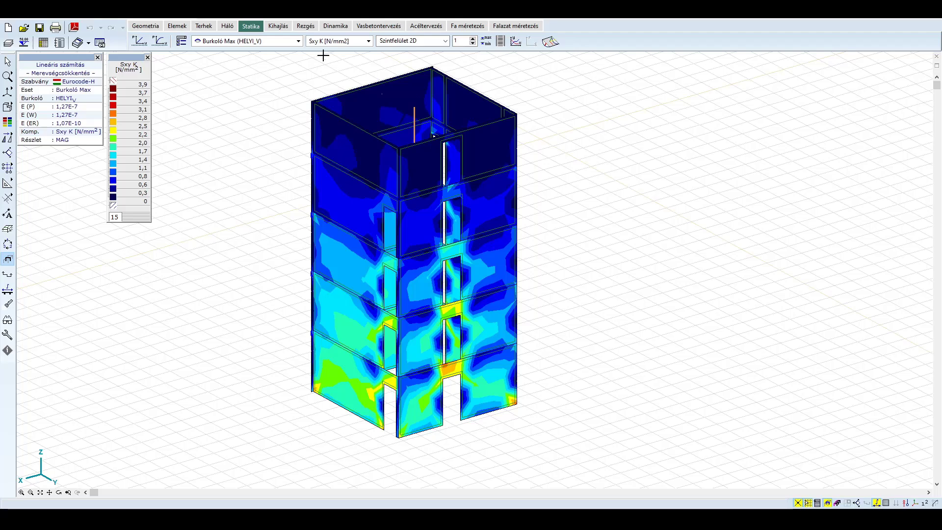
left_click(266, 41)
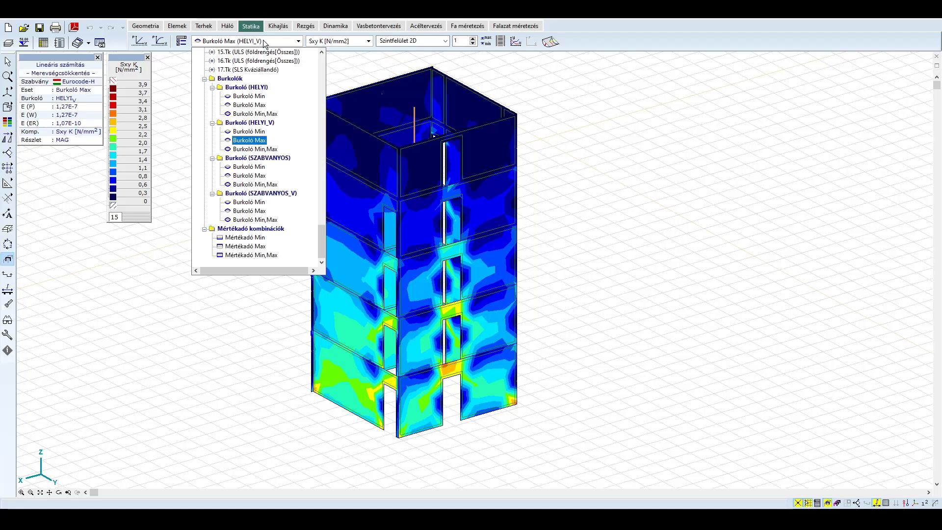
left_click(255, 212)
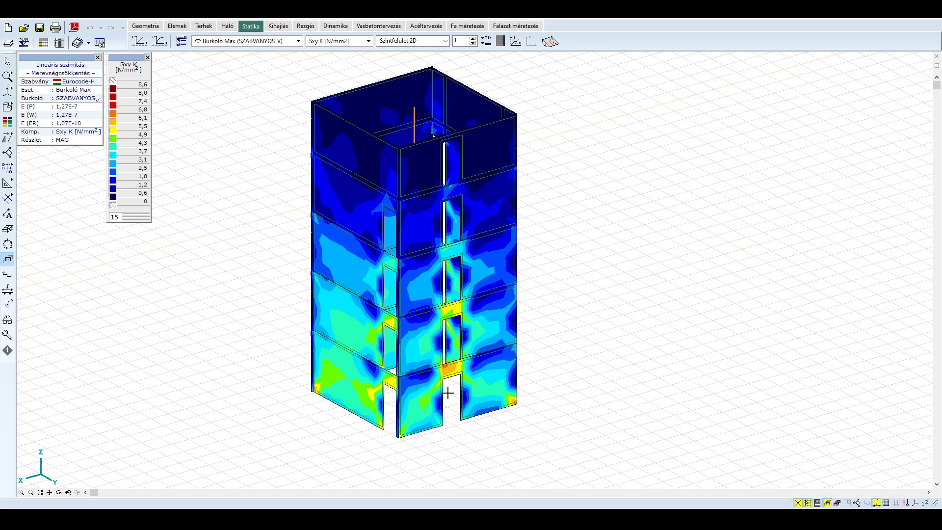
- Change the Sxy colour-scale top value from 8,6 to 5,2 N/mm²
double_click(130, 133)
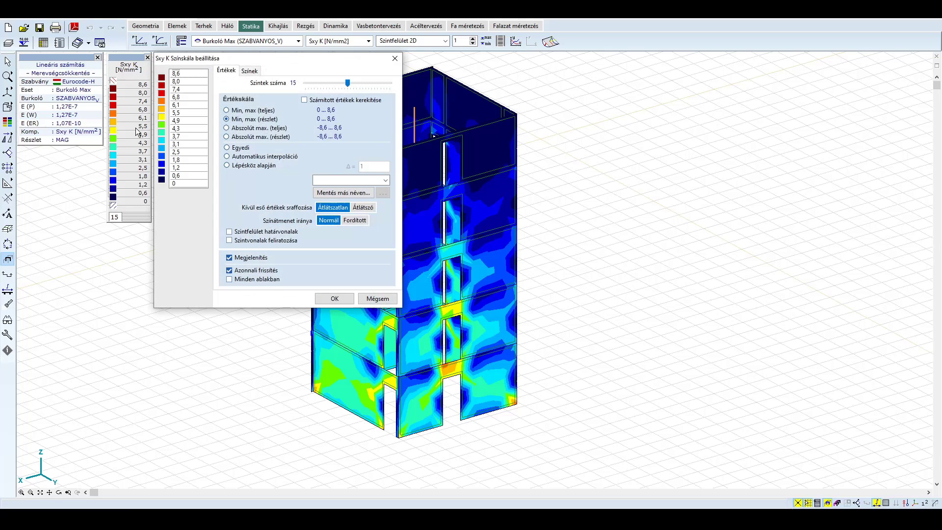
left_click(196, 73)
type("5,2")
left_click(335, 298)
- Orbit the tower to check its shear-stress contours from several sides
middle_click_drag(623, 251, 458, 330)
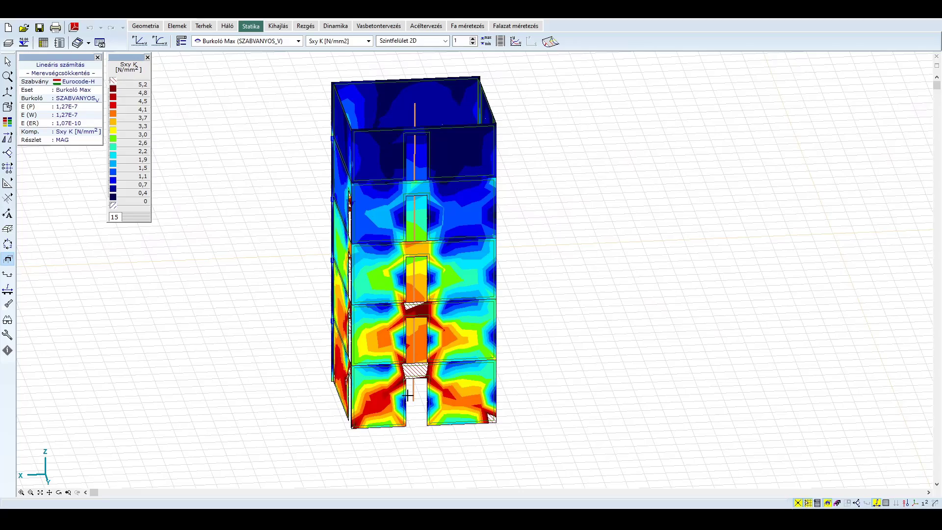
middle_click_drag(365, 333, 511, 378)
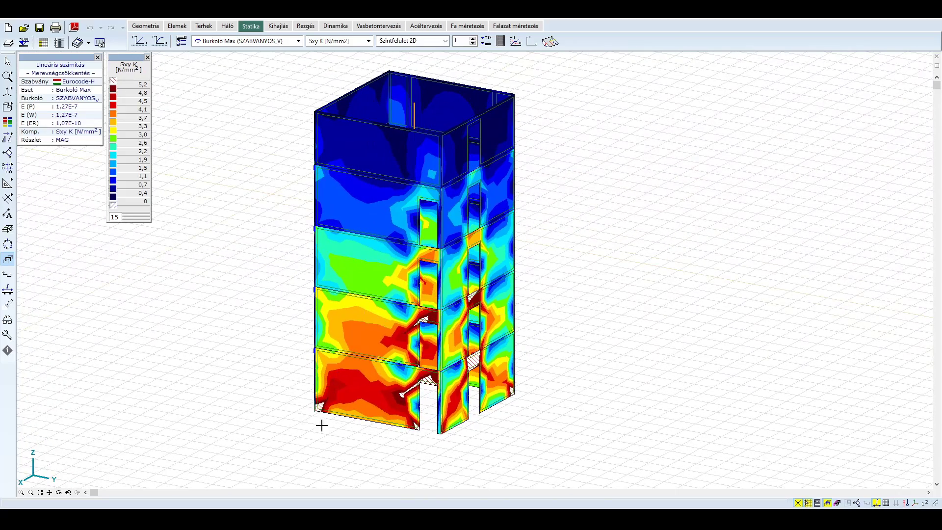
middle_click_drag(349, 388, 549, 301)
middle_click_drag(278, 325, 733, 310)
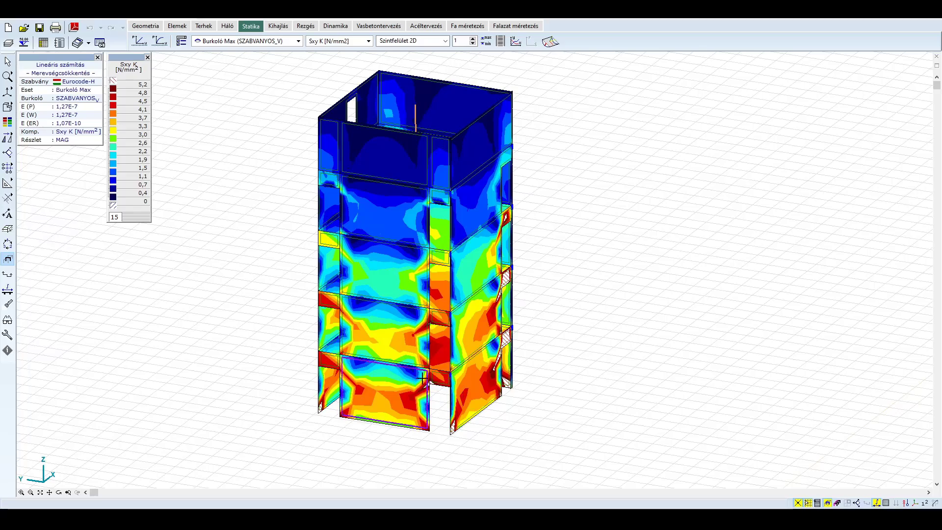
middle_click_drag(147, 324, 559, 343)
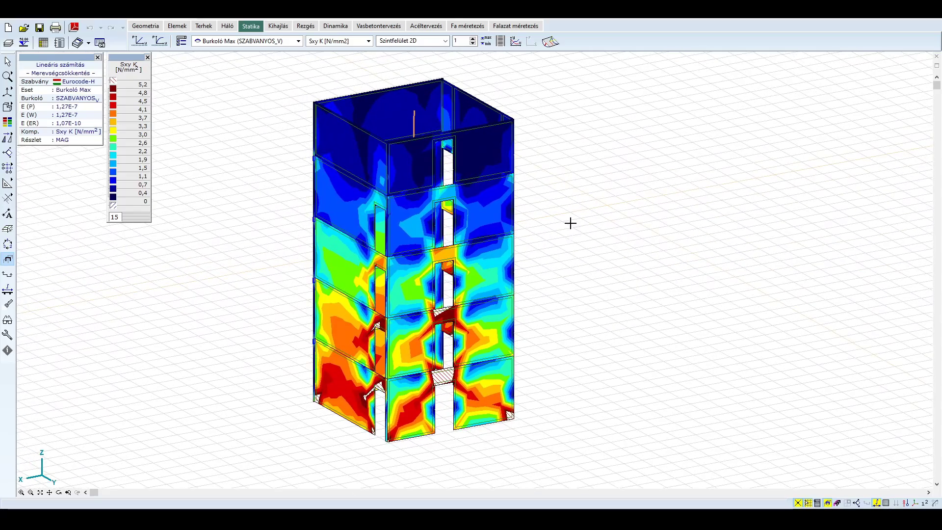
- Set the result display to Kikapcsolt and show only the FALPANEL wall part, hiding MAG
left_click(430, 43)
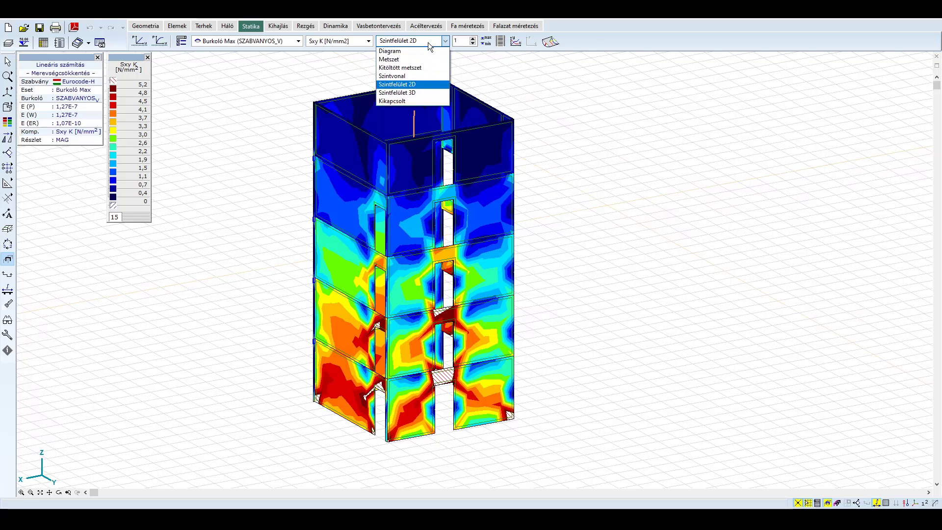
left_click(398, 105)
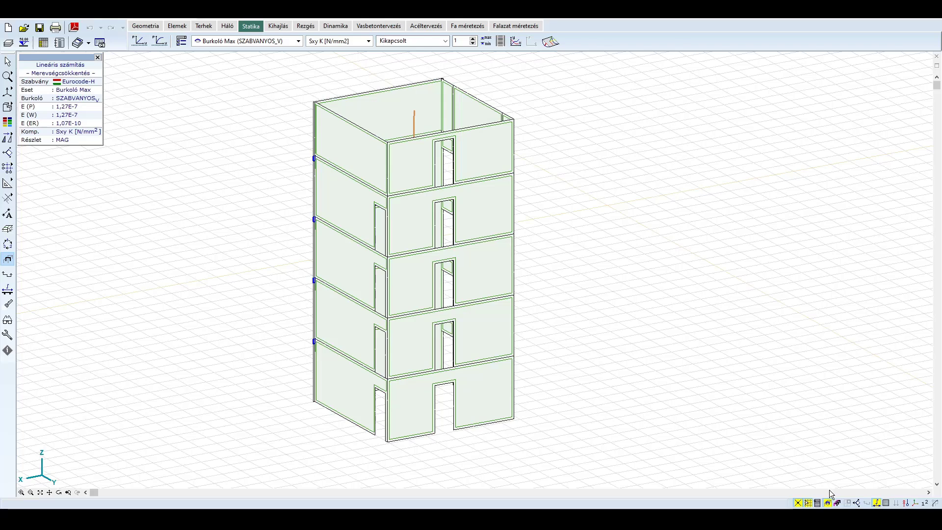
mouse_move(862, 488)
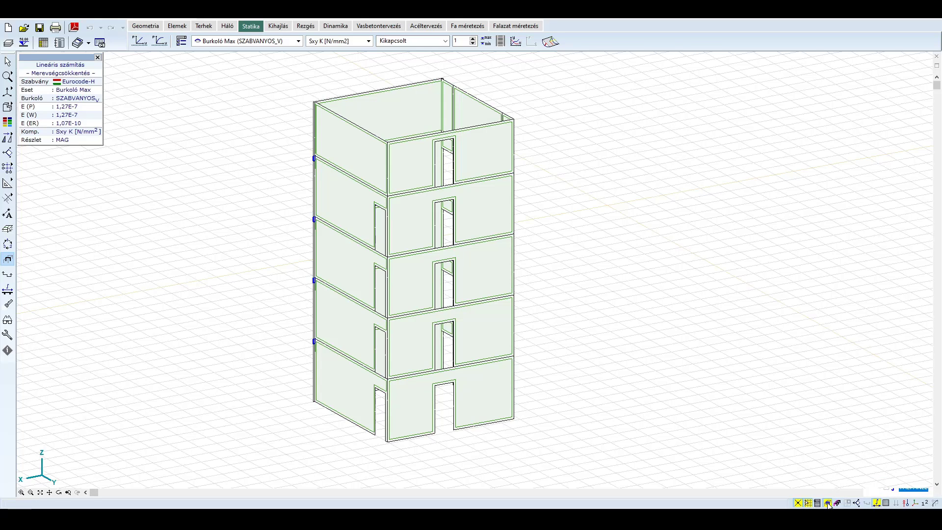
mouse_move(830, 93)
left_click(827, 68)
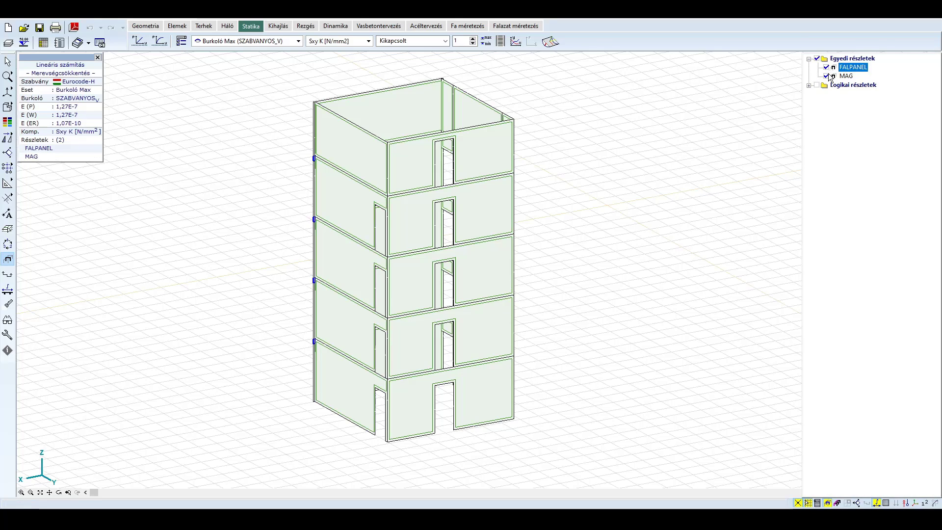
left_click(827, 76)
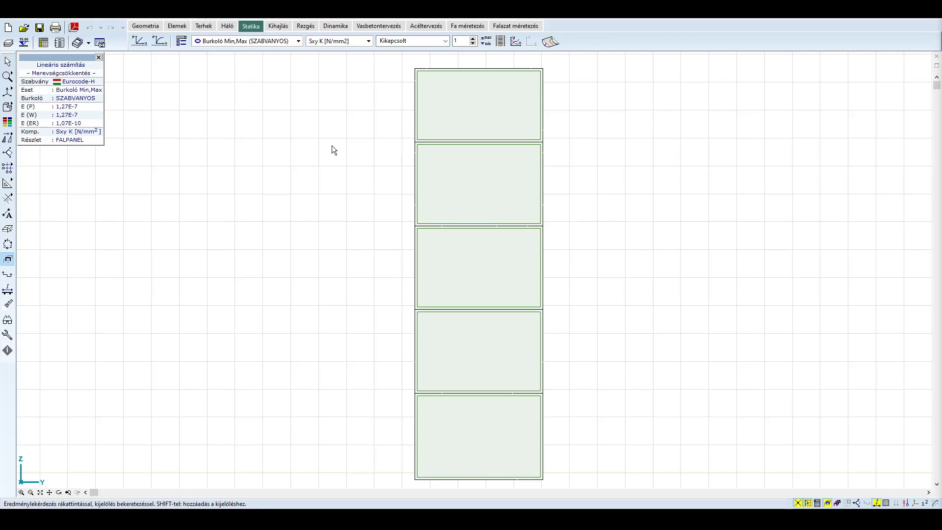
- In the Vasbetontervezés results, turn on Vasalási tartomány rebar regions for the wall panels
left_click(363, 25)
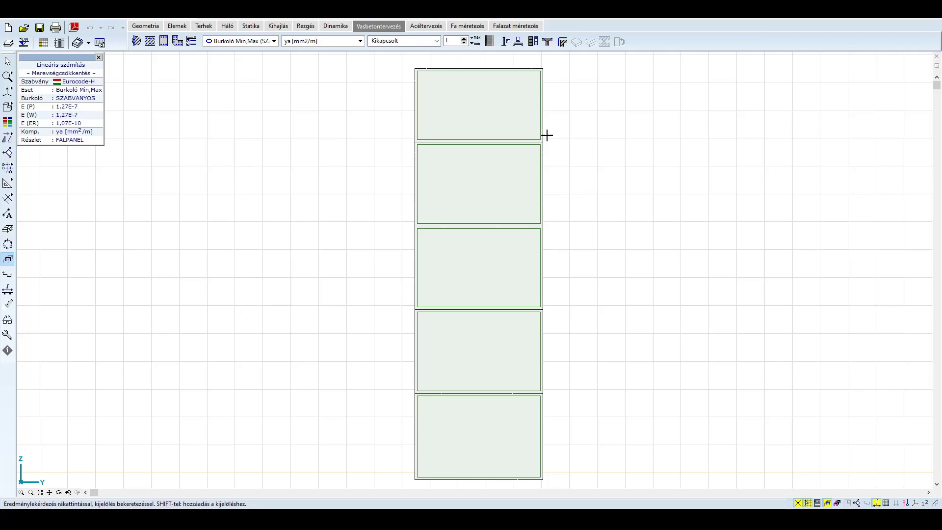
left_click(905, 504)
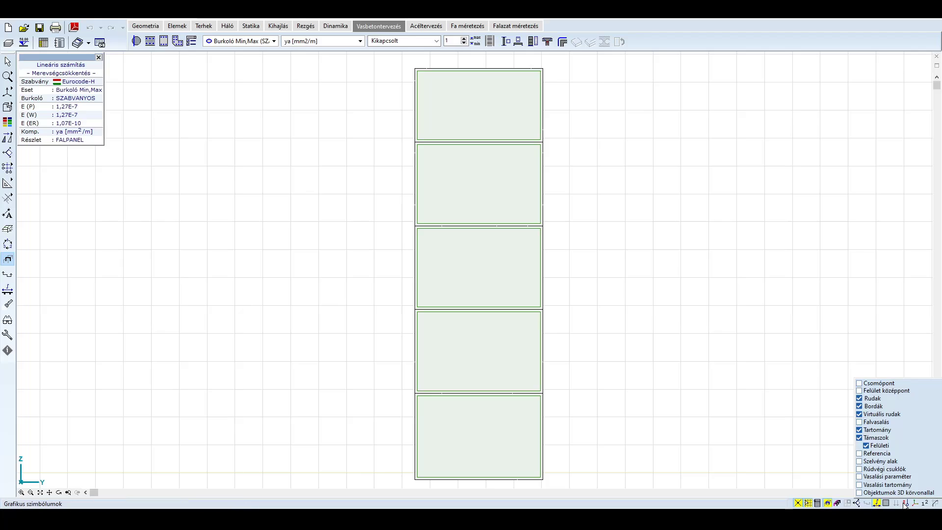
left_click(869, 486)
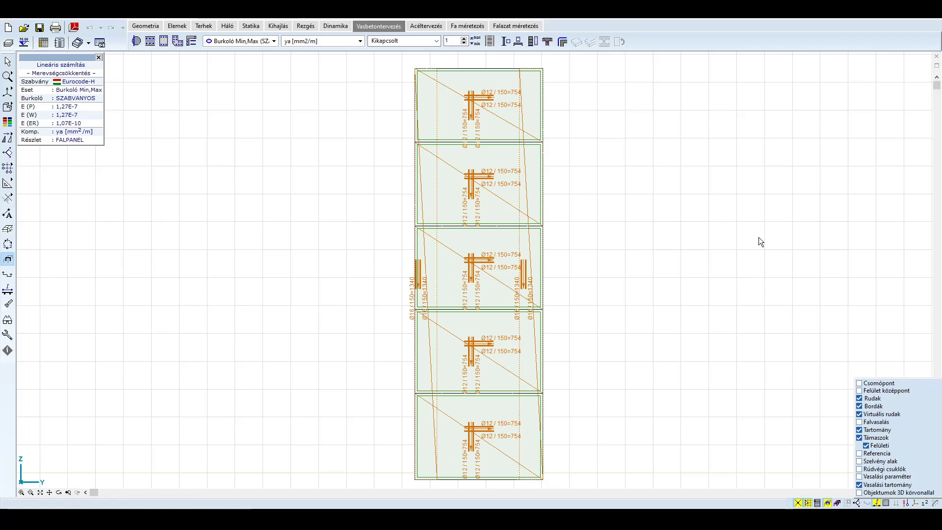
middle_click_drag(746, 234, 738, 249)
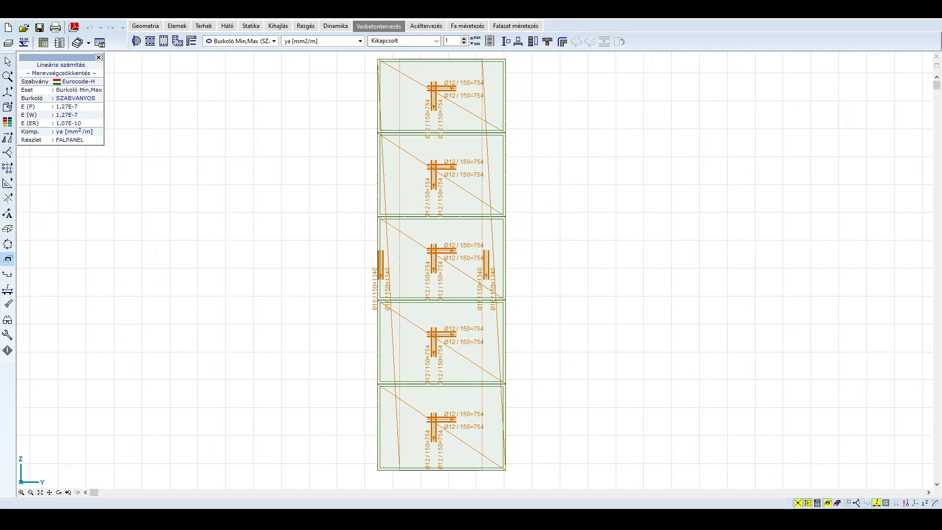
- Show ya reinforcement for Burkoló Min,Max (HELYI) as a Szintfelület 2D contour map
left_click(246, 42)
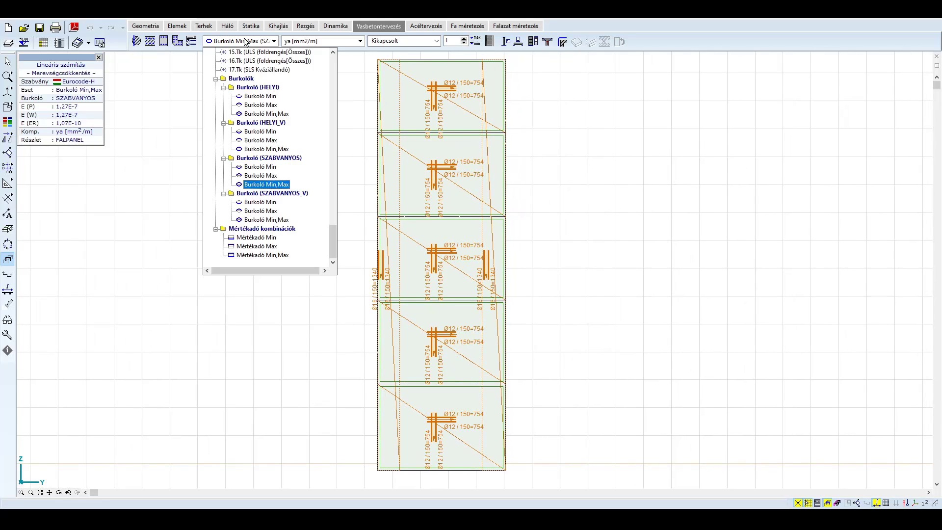
left_click(274, 113)
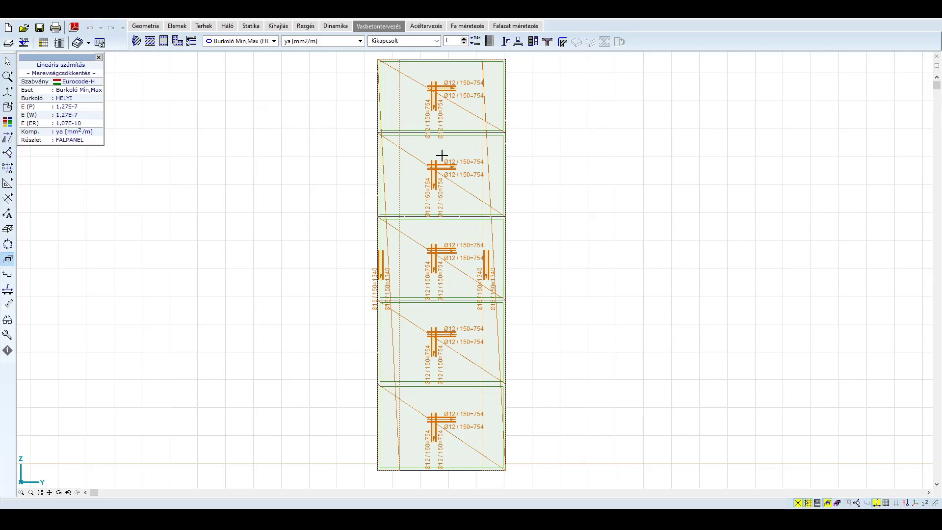
left_click(405, 43)
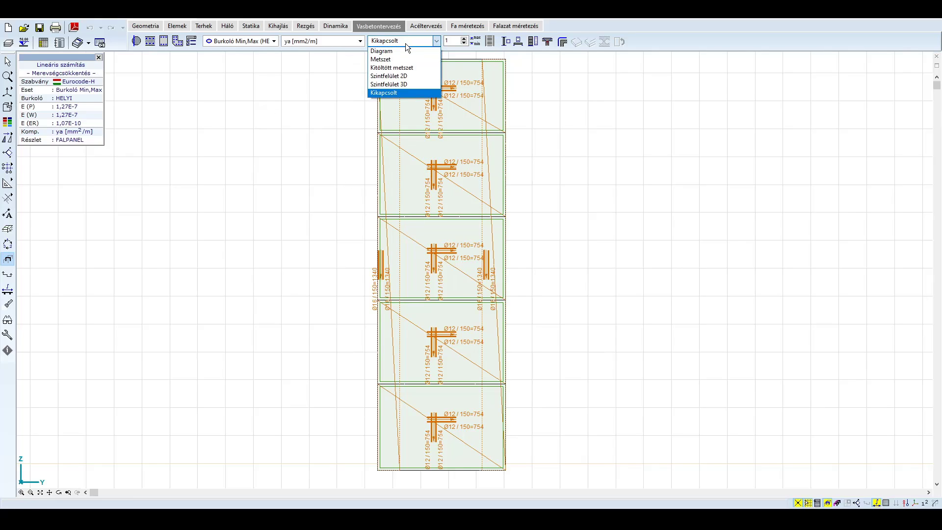
left_click(405, 76)
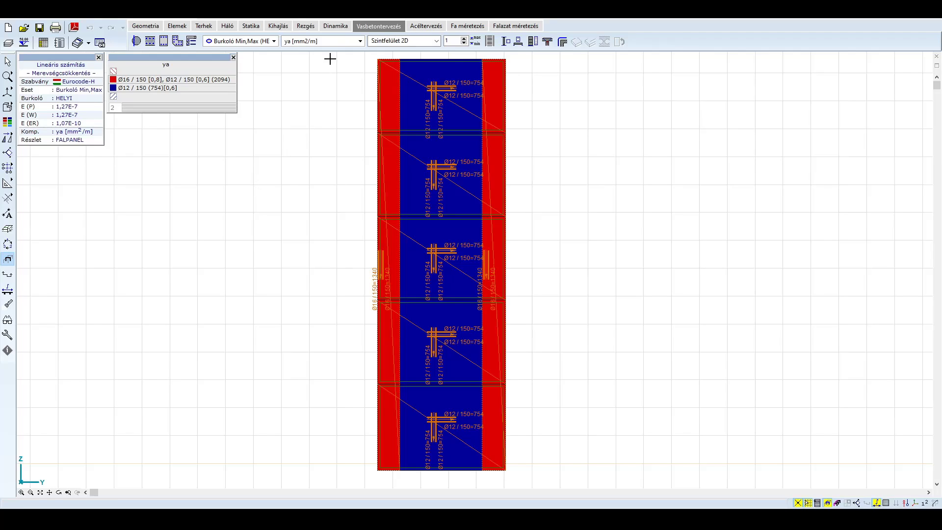
- Display the xa – axa reinforcement difference, then switch to yf – ayf
left_click(333, 44)
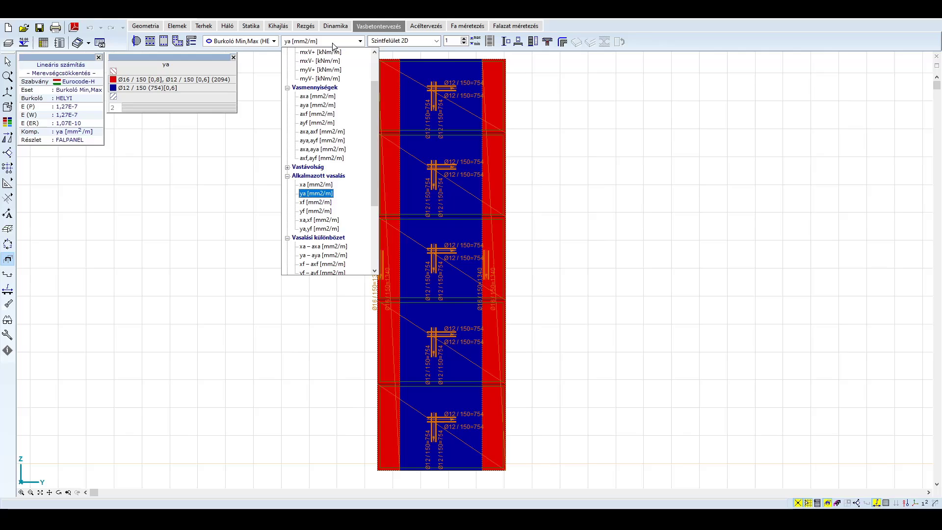
left_click(328, 247)
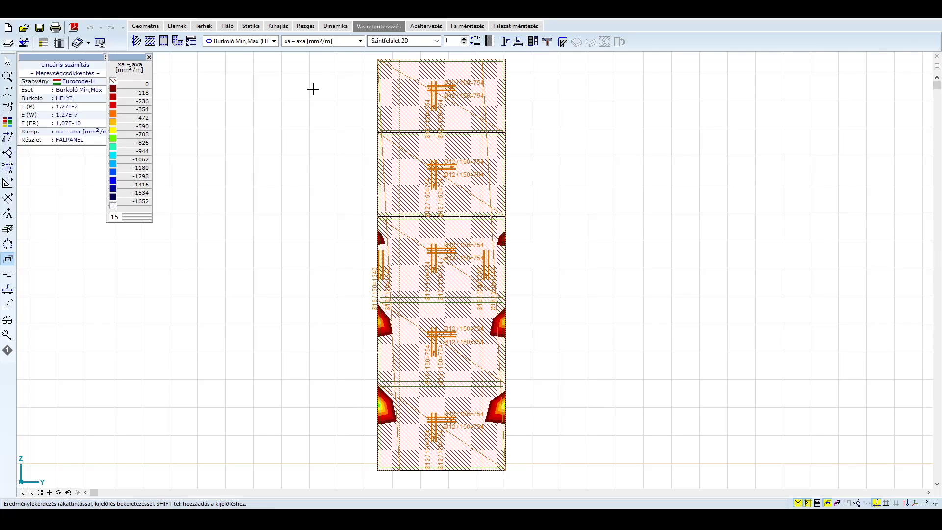
left_click(323, 44)
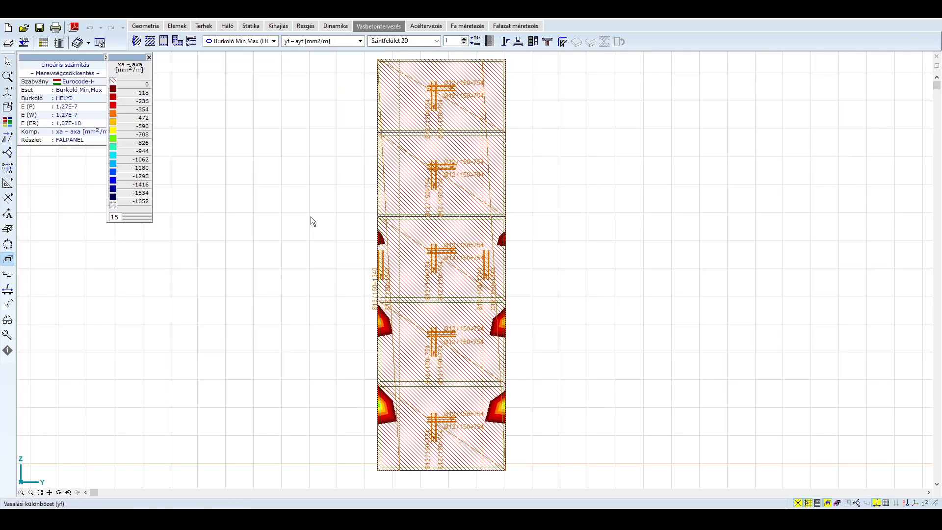
left_click(324, 273)
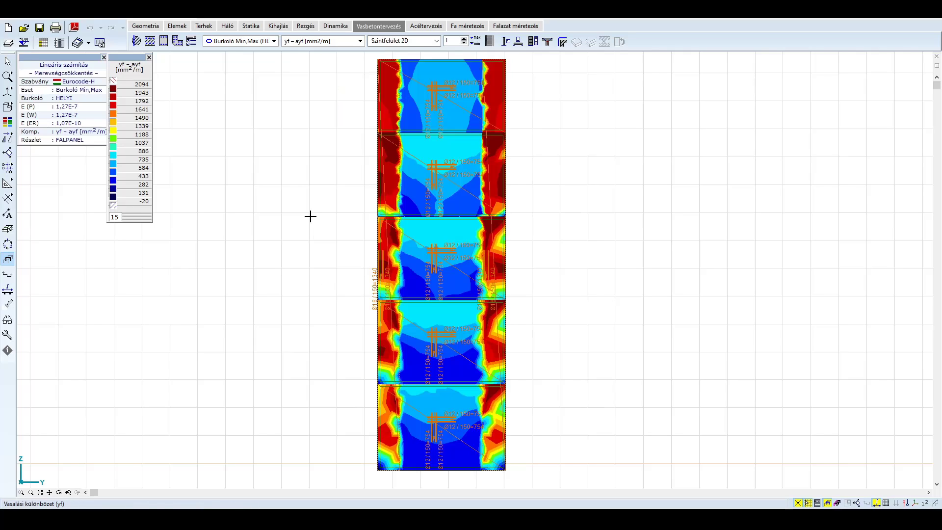
- Set the yf – ayf colour-scale top to 0, fit all wall panels, and reopen the legend settings
double_click(143, 126)
left_click(189, 74)
type("0")
left_click(335, 299)
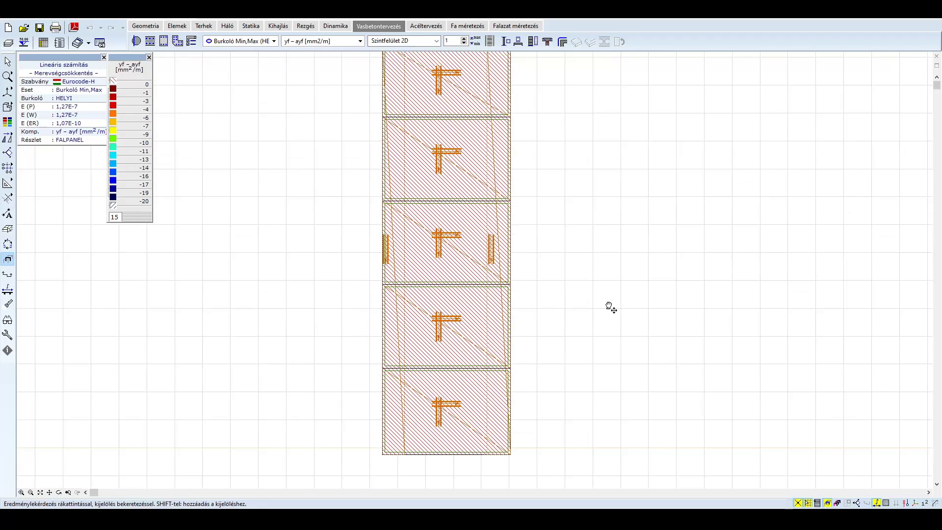
scroll(528, 416, "up", 5)
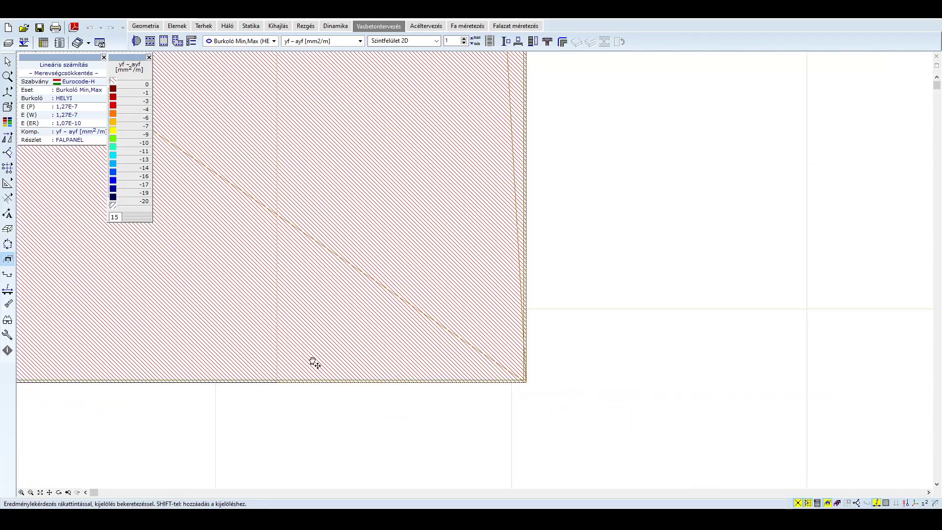
scroll(528, 362, "down", 5)
scroll(88, 391, "up", 3)
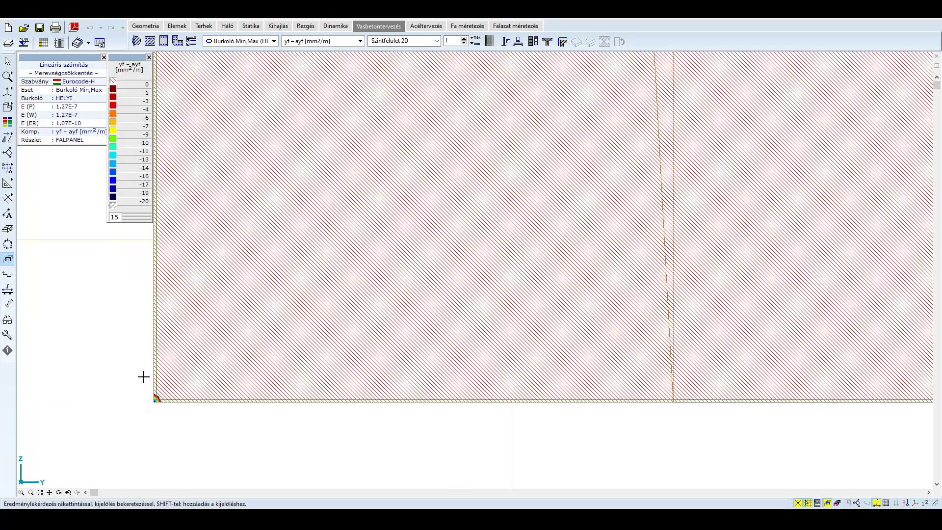
scroll(250, 417, "down", 5)
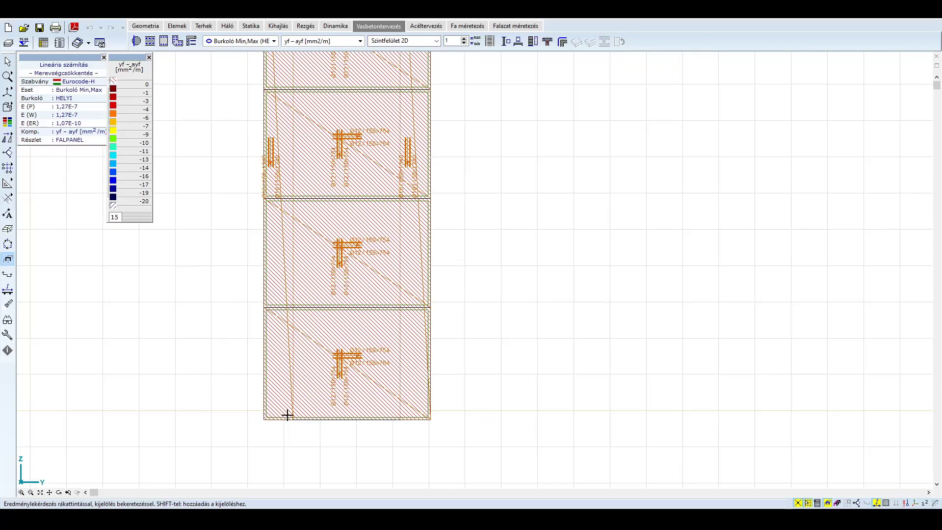
key("ctrl+w")
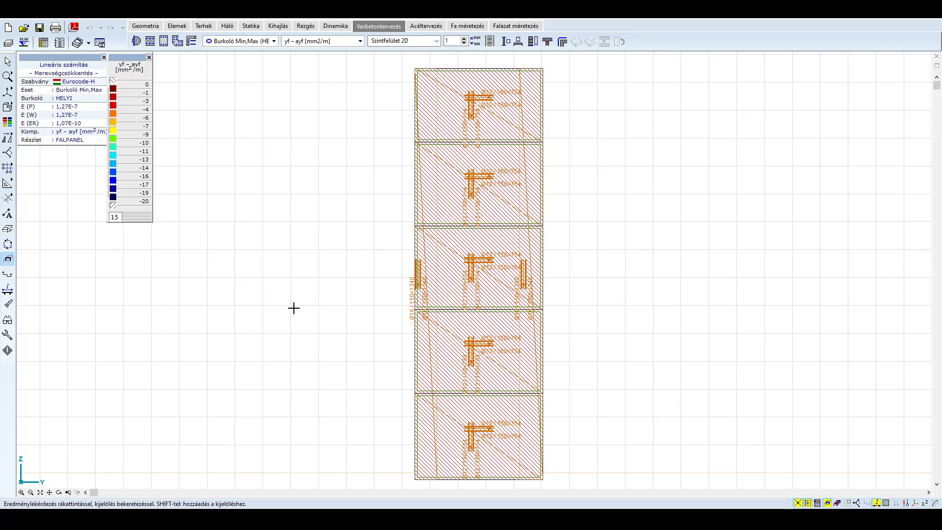
double_click(130, 137)
- Reset the yf – ayf colour scale to the wall panels' min and max values
left_click(248, 120)
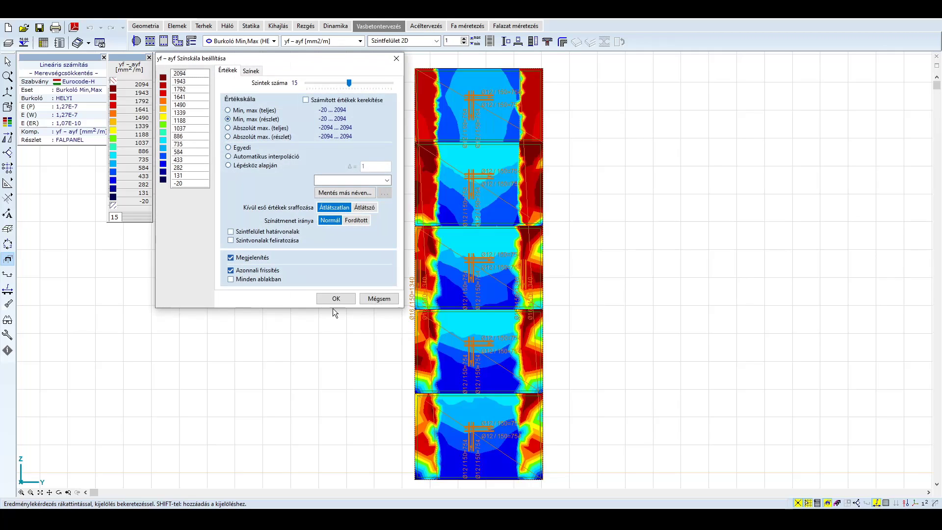
left_click(336, 298)
left_click(327, 42)
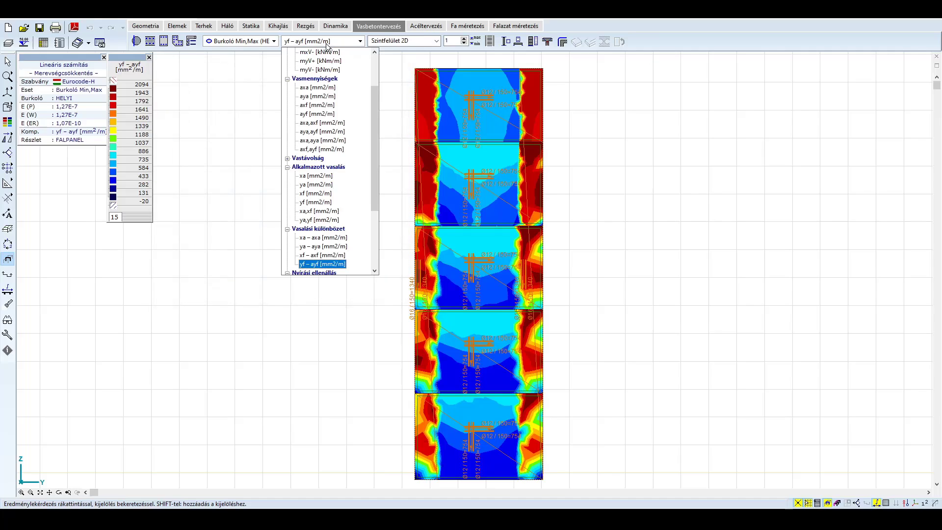
left_click(274, 41)
- Show the yf – ayf results for the Burkoló (SZABVANYOS) Min,Max envelope in 2D contours
left_click(252, 45)
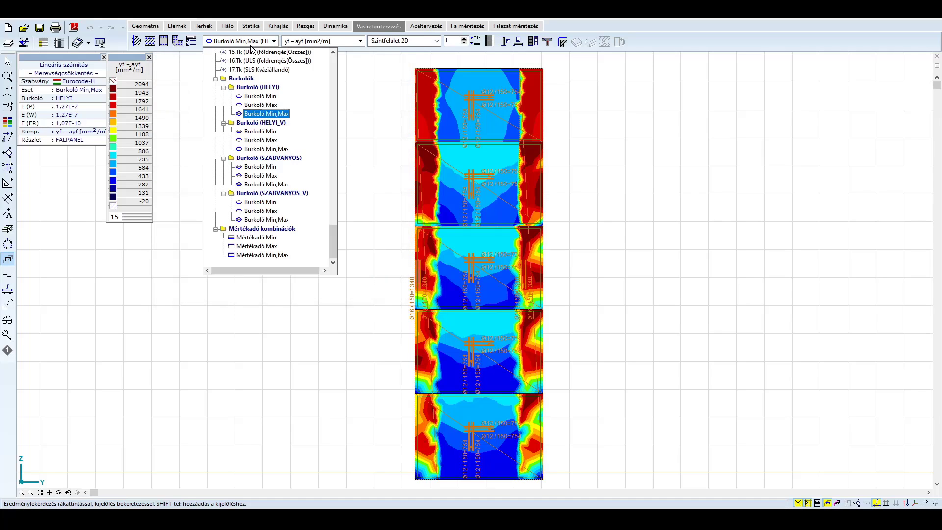
left_click(266, 184)
middle_click_drag(342, 228, 328, 229)
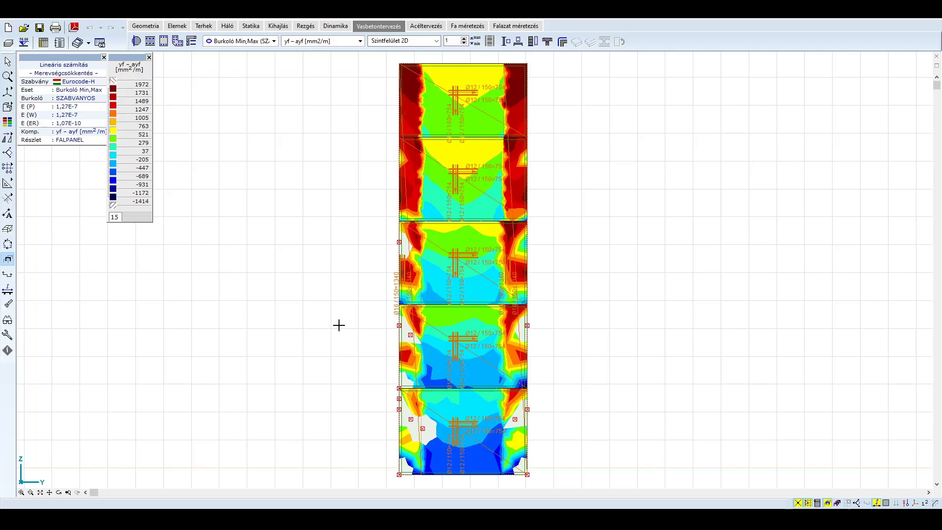
left_click(398, 42)
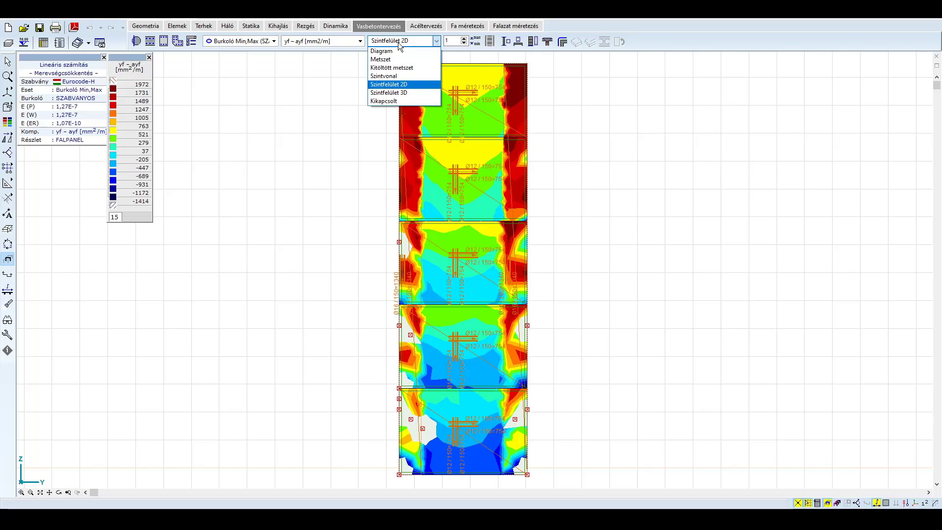
left_click(398, 42)
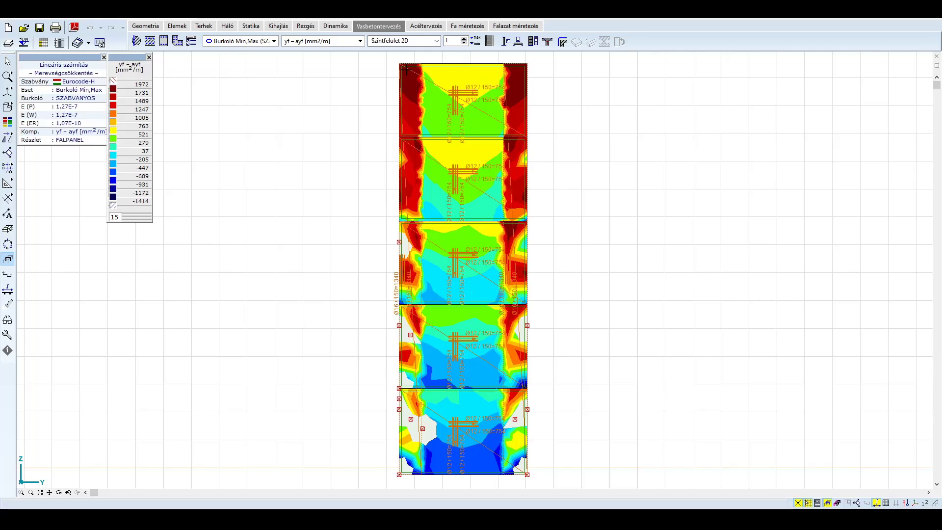
left_click(411, 43)
- Switch result contours to Kikapcsolt and show the FALPANEL virtual strip through the wall panels
left_click(389, 100)
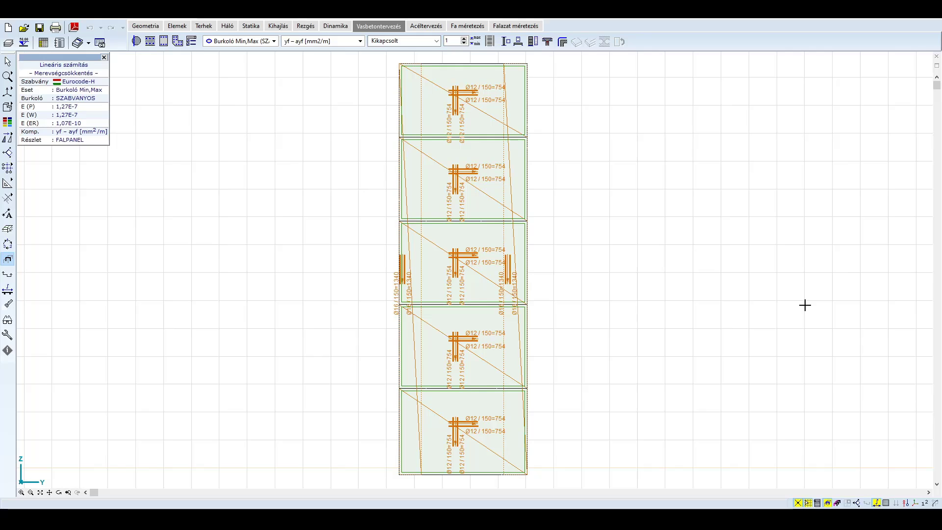
middle_click_drag(717, 318, 702, 311)
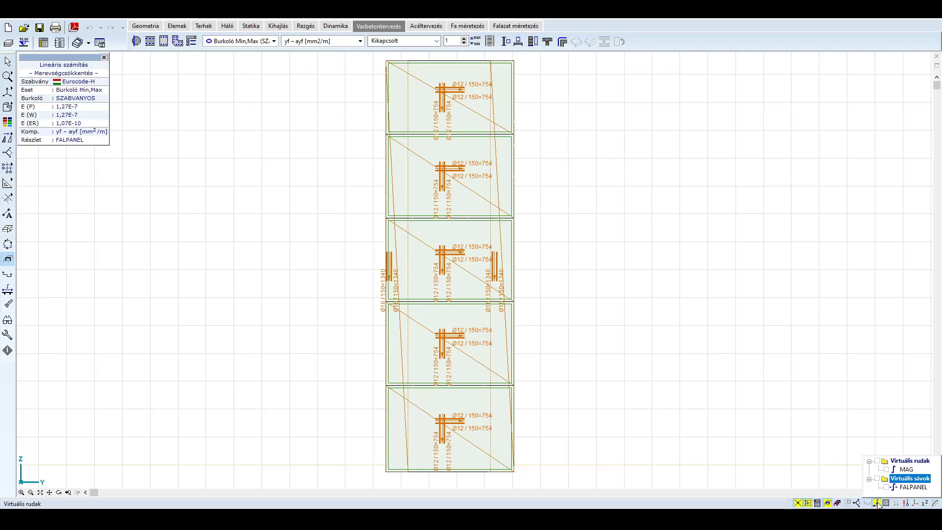
left_click(886, 488)
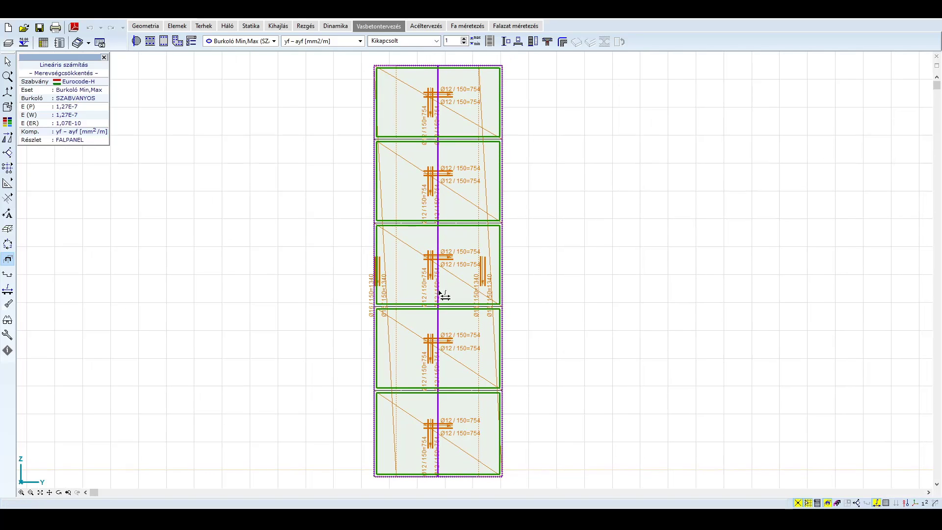
- Start Falvasalás wall design and select the FALPANEL strip
left_click(534, 43)
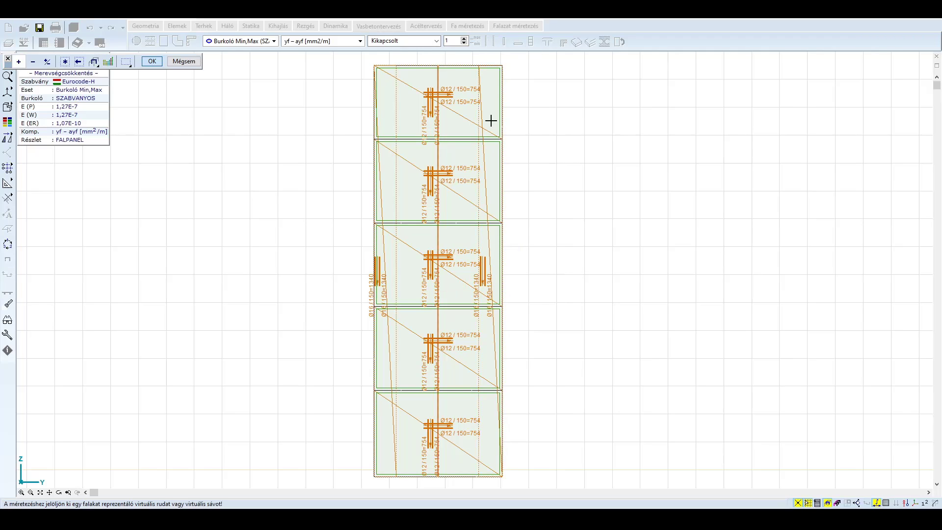
left_click(439, 167)
left_click(145, 62)
left_click_drag(575, 310, 697, 148)
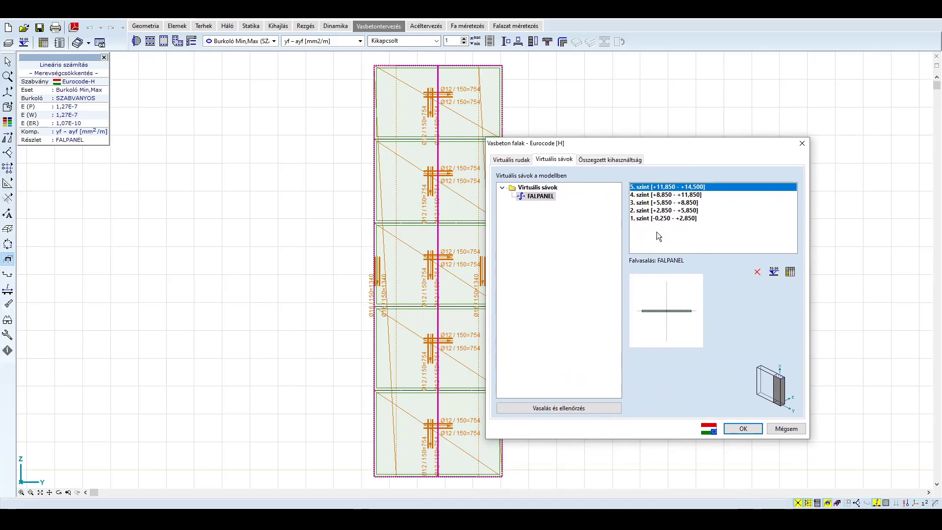
- Open reinforcement and checking for the 1. szint section: 460 cm C25/30, 100,28 cm² B500B
left_click(649, 218)
left_click(556, 407)
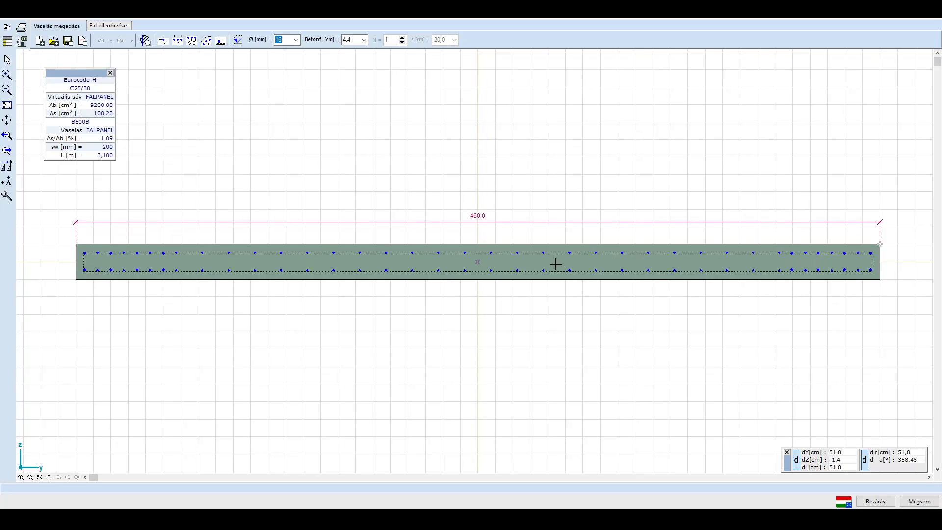
middle_click_drag(754, 302, 742, 300)
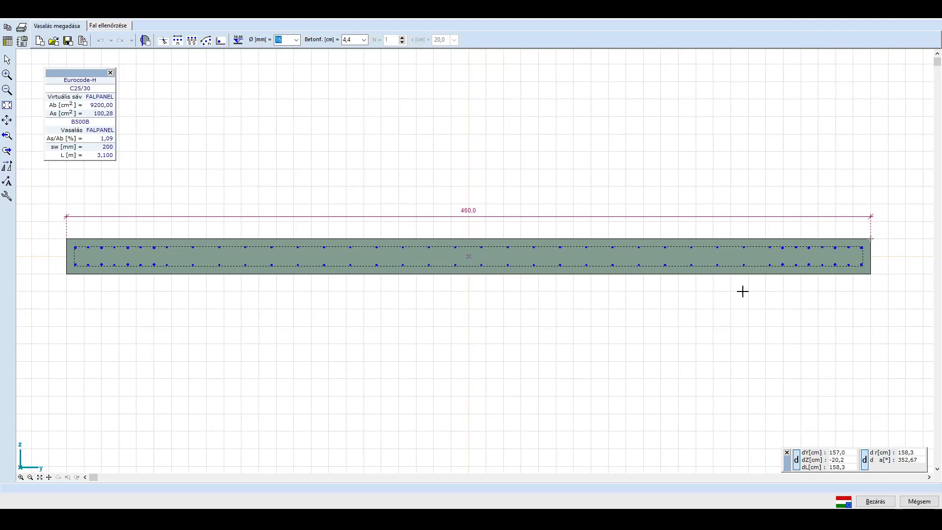
scroll(876, 271, "up", 2)
scroll(613, 255, "down", 2)
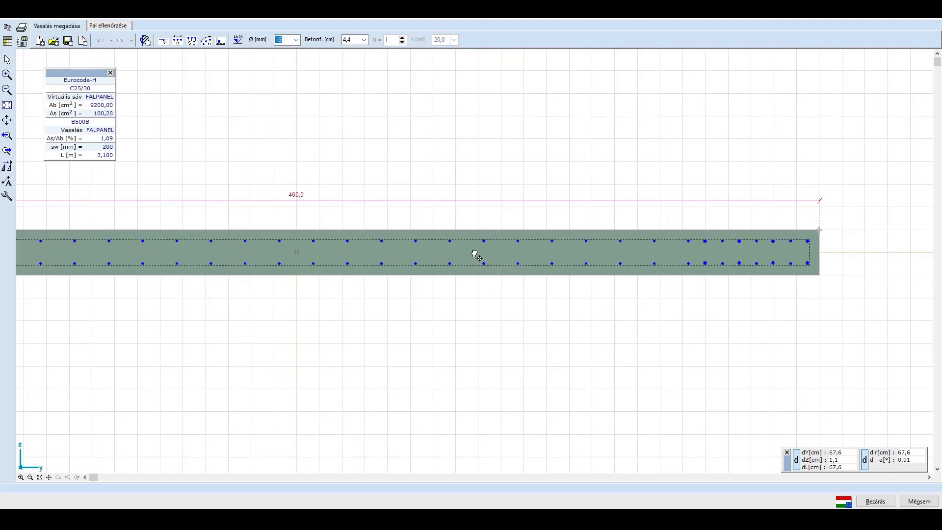
scroll(166, 241, "up", 1)
scroll(172, 225, "up", 2)
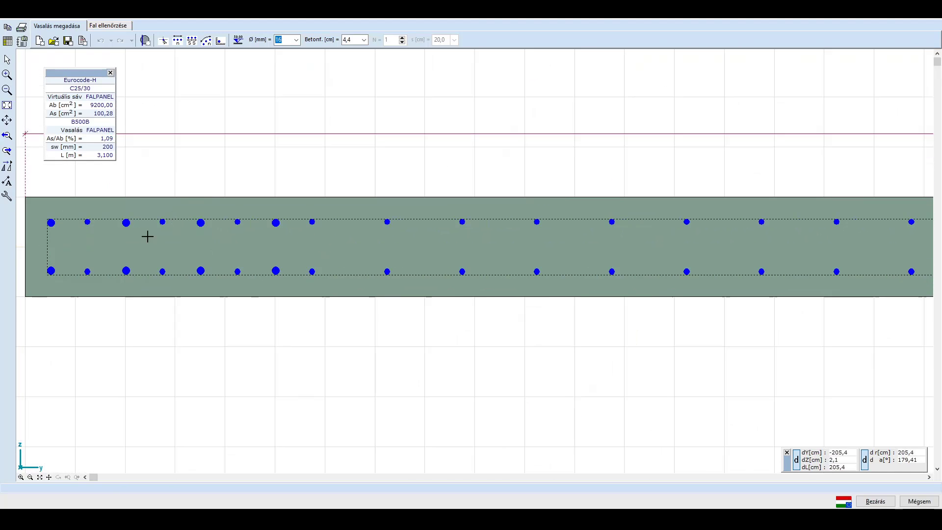
scroll(147, 236, "down", 3)
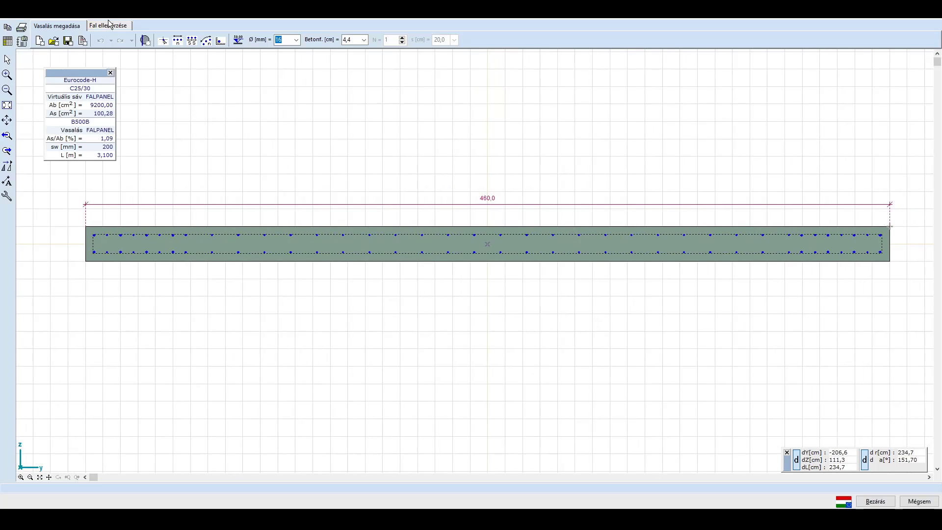
- Show the FALPANEL N-M interaction surface under the HELYI envelope, utilisation 0,714
left_click(109, 25)
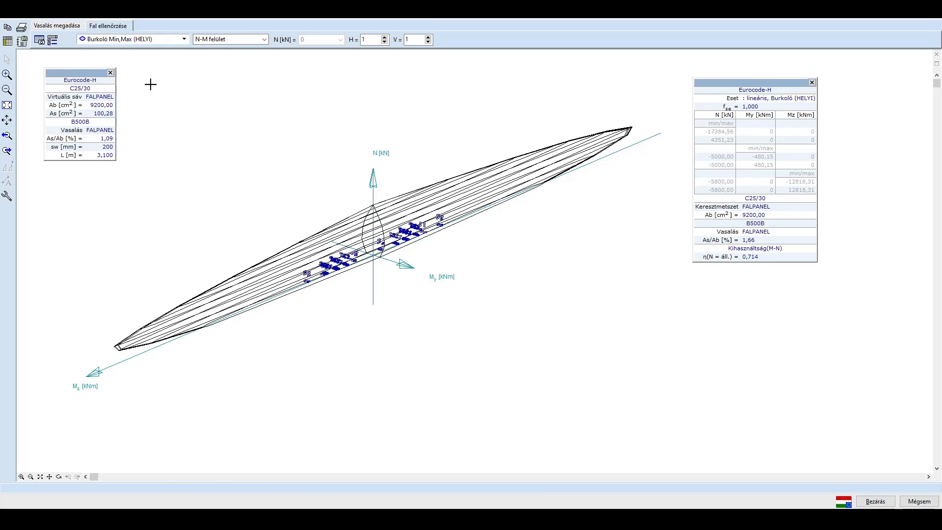
left_click(158, 42)
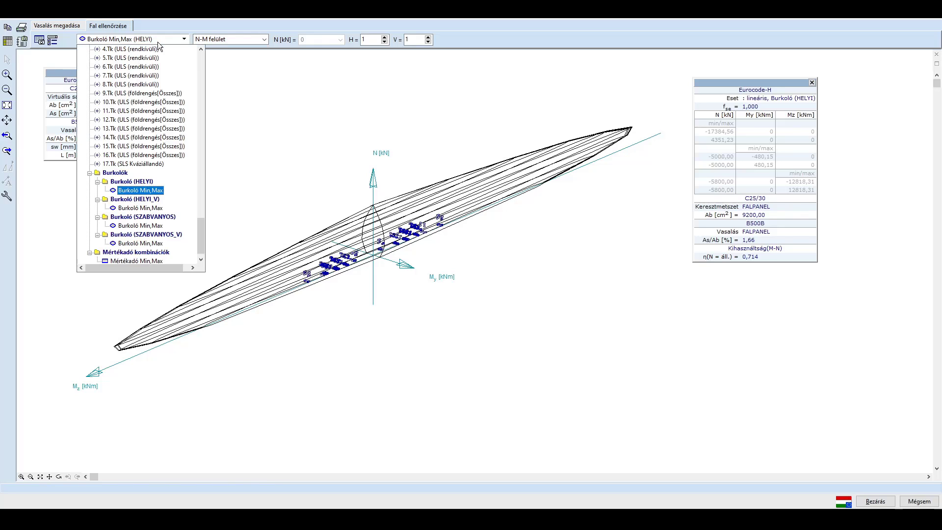
- Check N-M against Burkoló (SZABVANYOS) Min,Max, giving utilisation 1,334 and As/Ab 1,66%
left_click(152, 227)
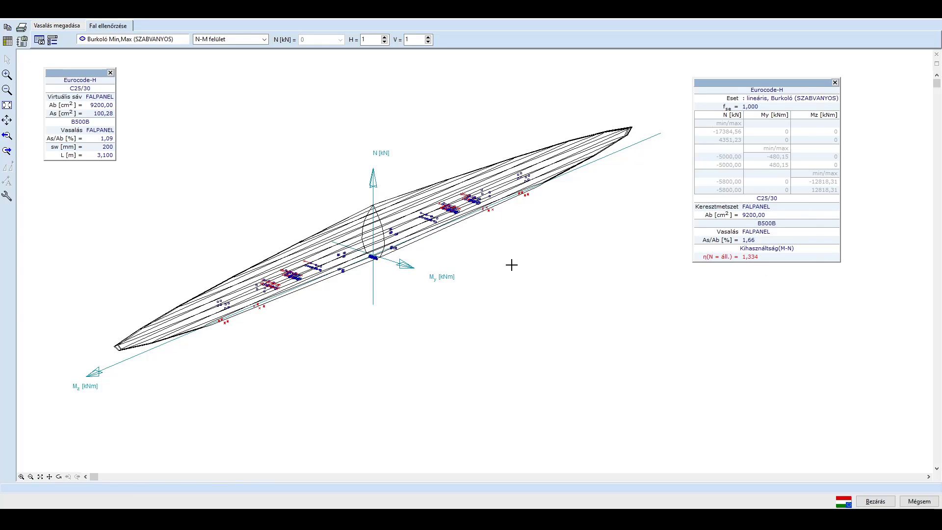
mouse_move(511, 263)
middle_mouse_down()
mouse_move(518, 209)
mouse_move(511, 254)
middle_mouse_up()
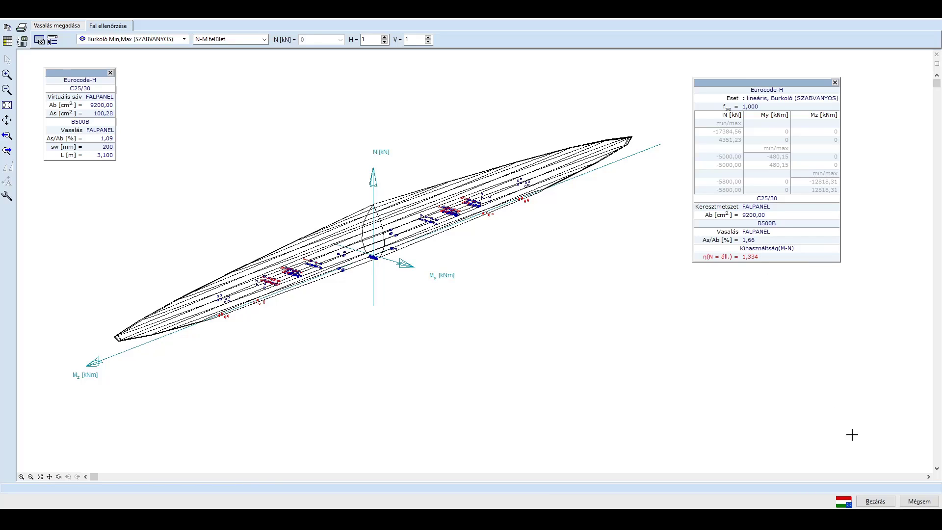
- Close the wall checker and design dialog, show the whole model and rotate it in 3D
left_click(871, 499)
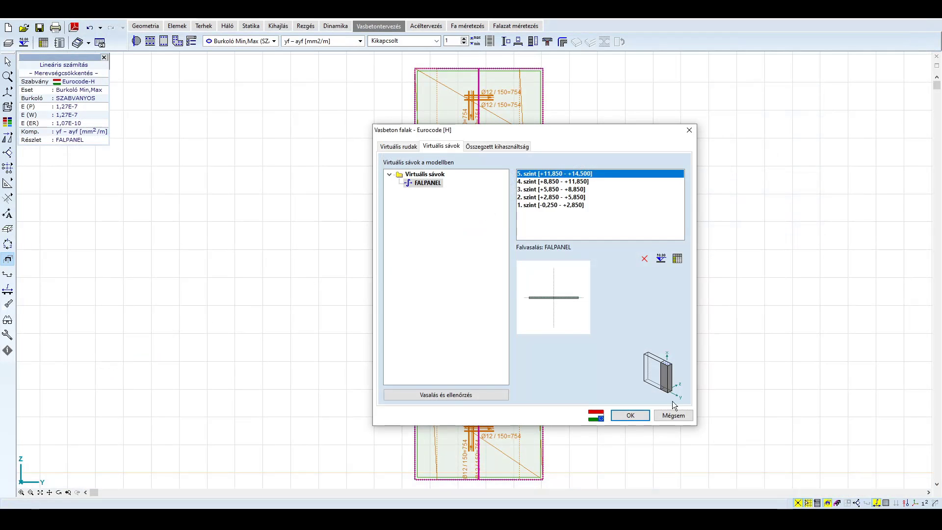
left_click(667, 416)
left_click(829, 503)
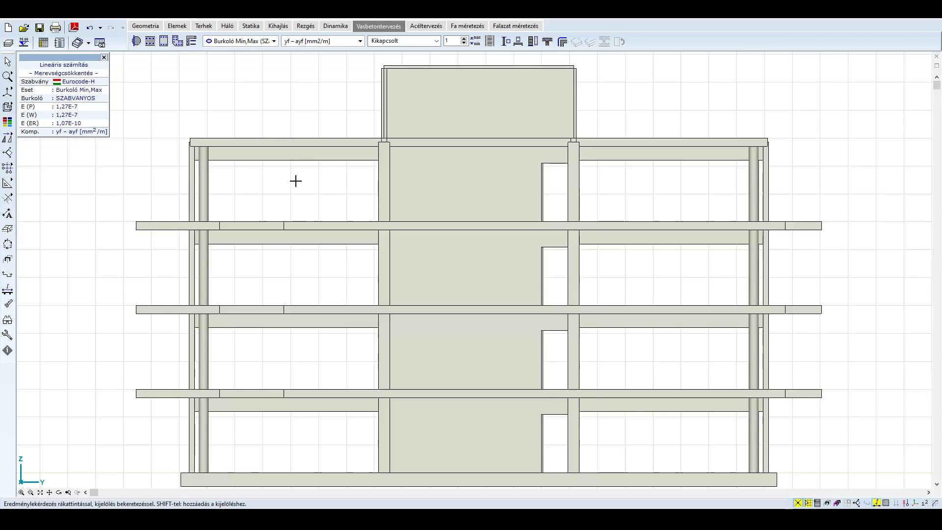
mouse_move(296, 185)
middle_mouse_down("shift")
mouse_move(370, 224)
mouse_move(395, 205)
mouse_move(437, 230)
middle_mouse_up("shift")
scroll(395, 205, "down", 3)
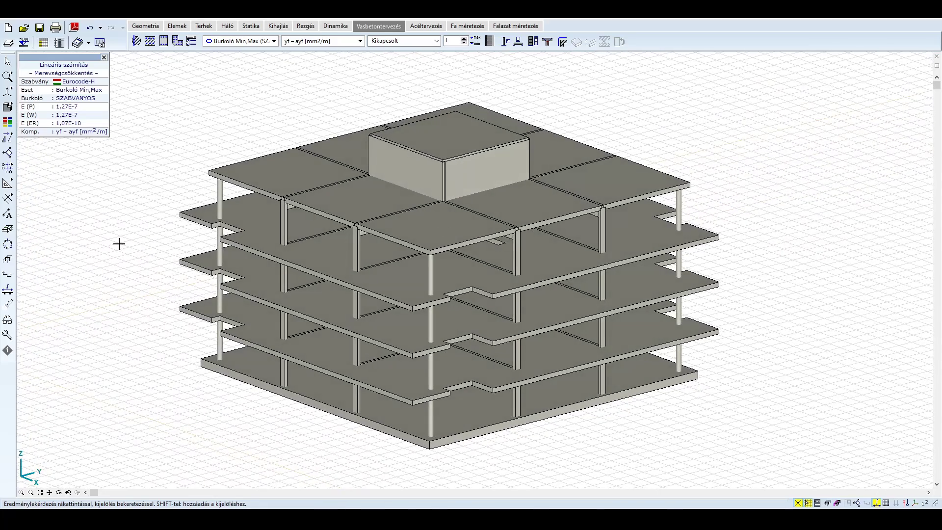
scroll(119, 244, "up", 2)
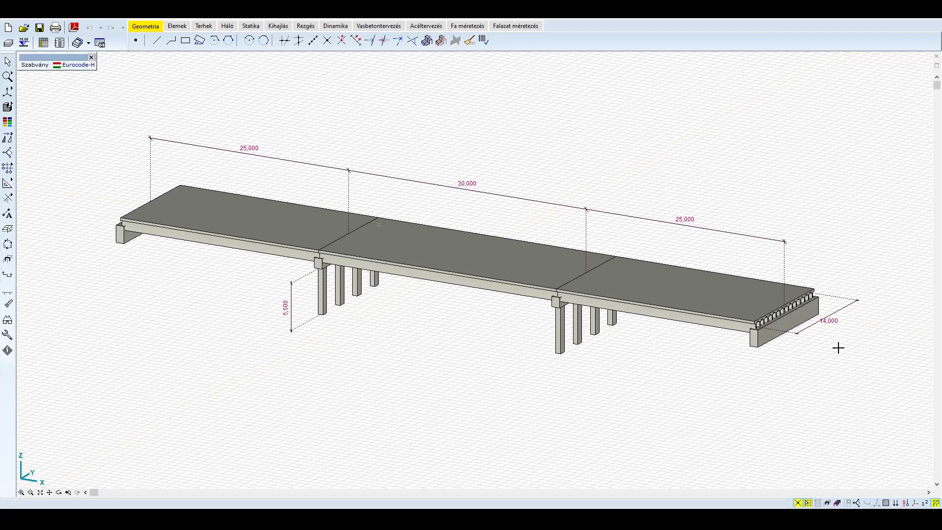
- Orbit the bridge to view its underside: ribbed deck, three-column piers and abutments
middle_click_drag(765, 353, 425, 150, "shift")
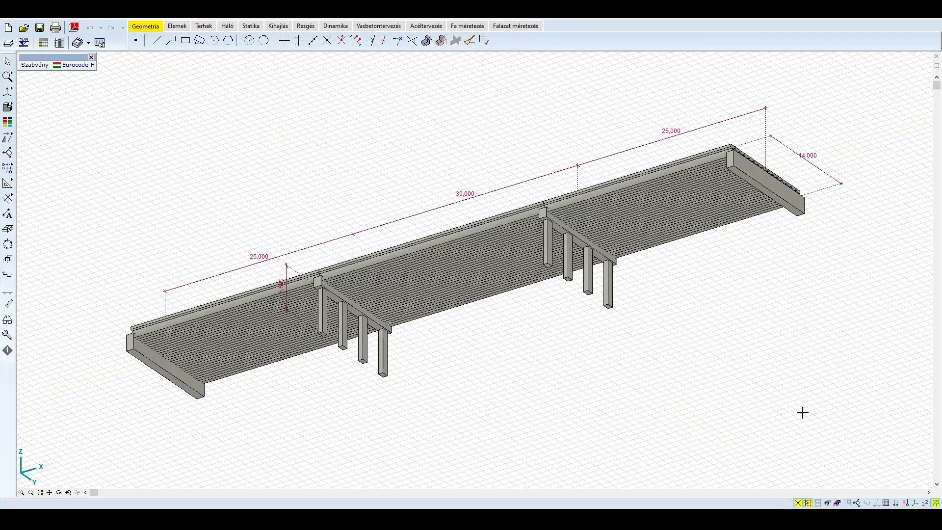
- Hide dimension lines and show the bridge as an oblique 3D line model in the Elemek tab
left_click(936, 503)
left_click(858, 444)
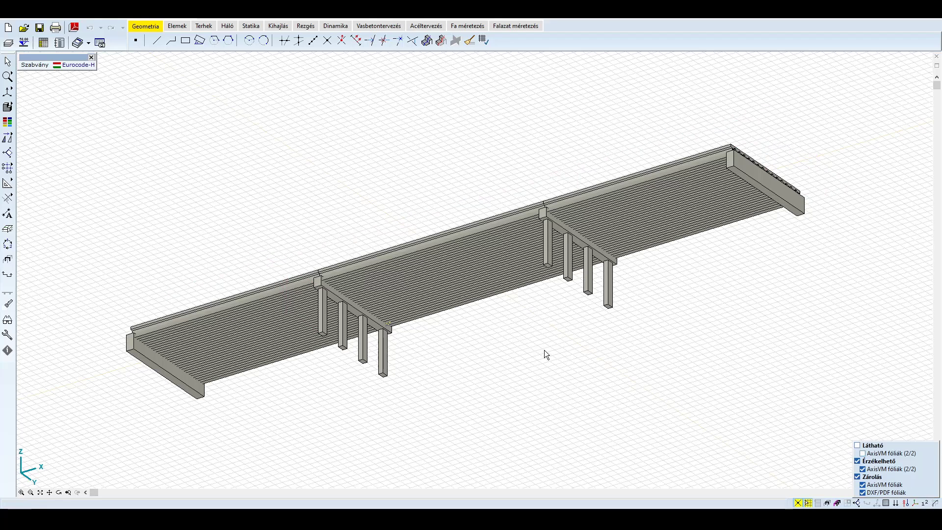
key("ctrl+1")
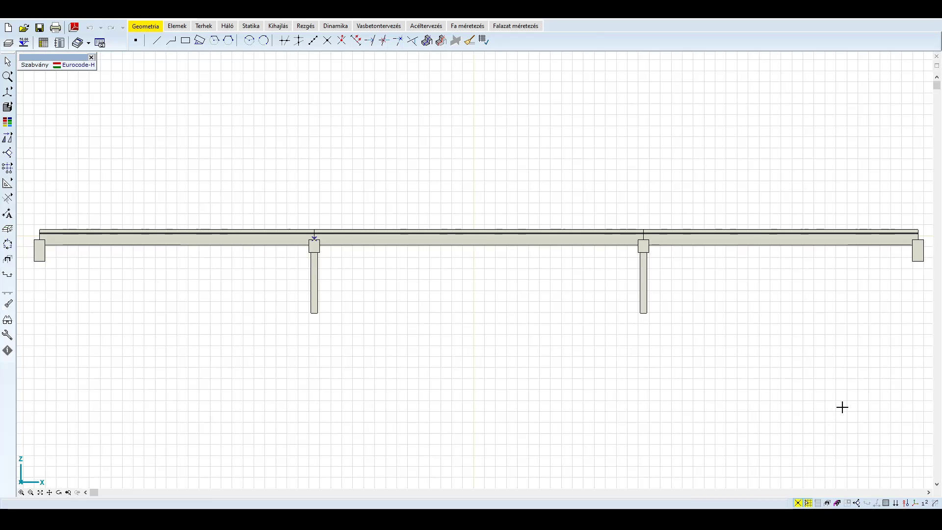
left_click(7, 107)
left_click(27, 107)
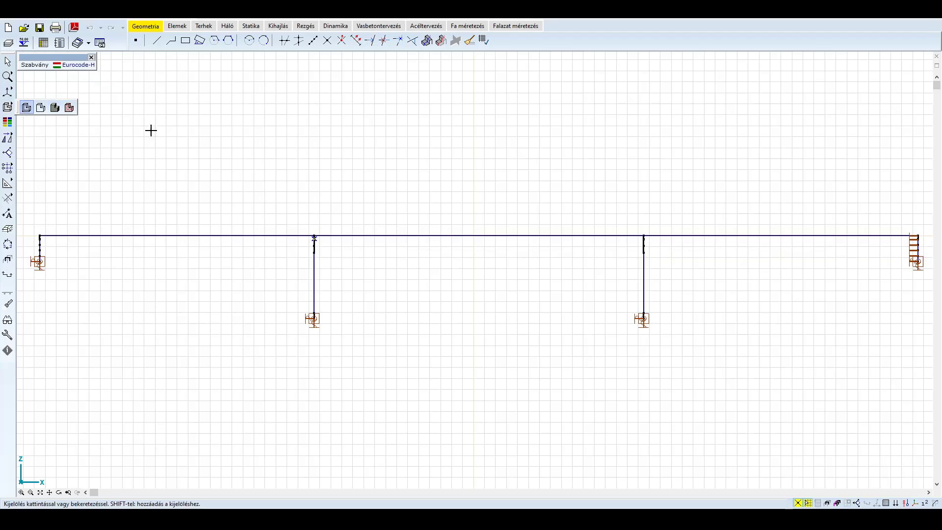
left_click(179, 26)
middle_click_drag(631, 149, 447, 264)
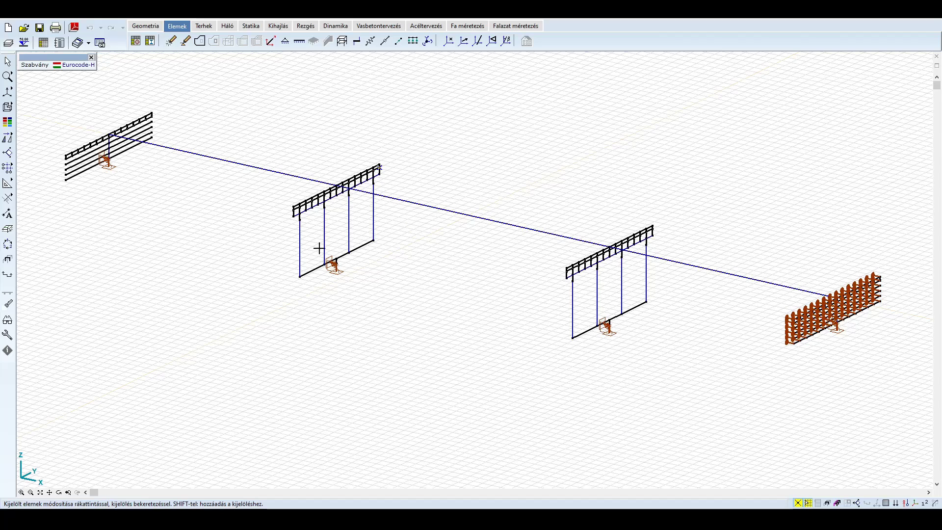
- Check the left pier column's properties and bring up the model display-style choices
mouse_move(302, 260)
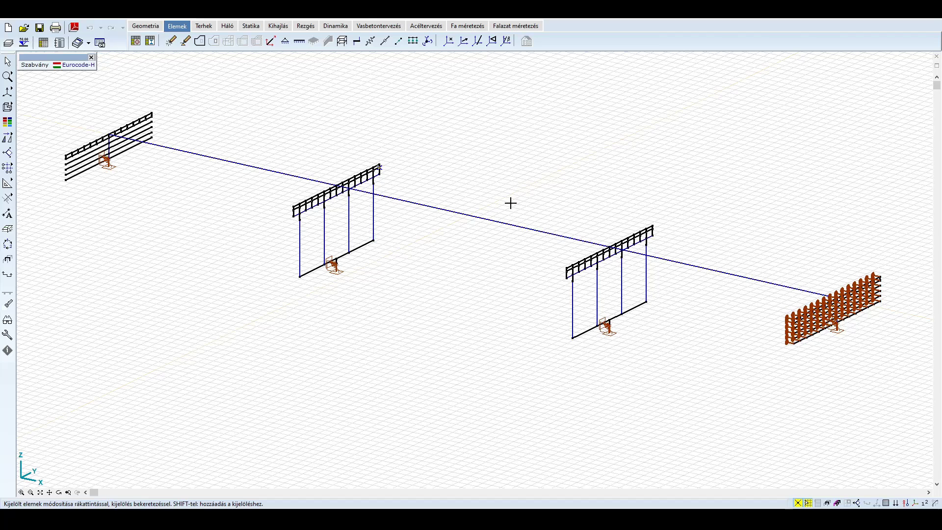
left_click(7, 107)
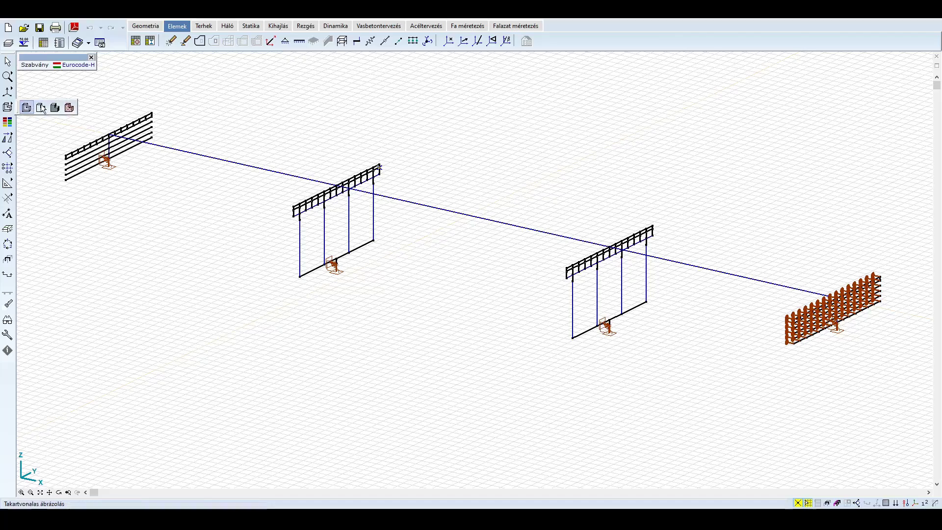
- Render the bridge as a solid model and orbit it to a side view
left_click(51, 111)
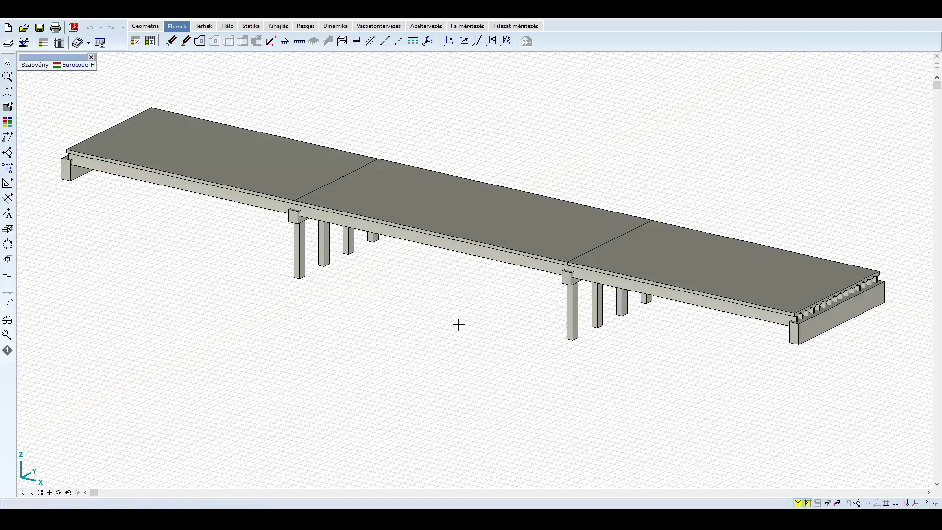
middle_click_drag(458, 323, 523, 402, "shift")
scroll(523, 401, "up", 2)
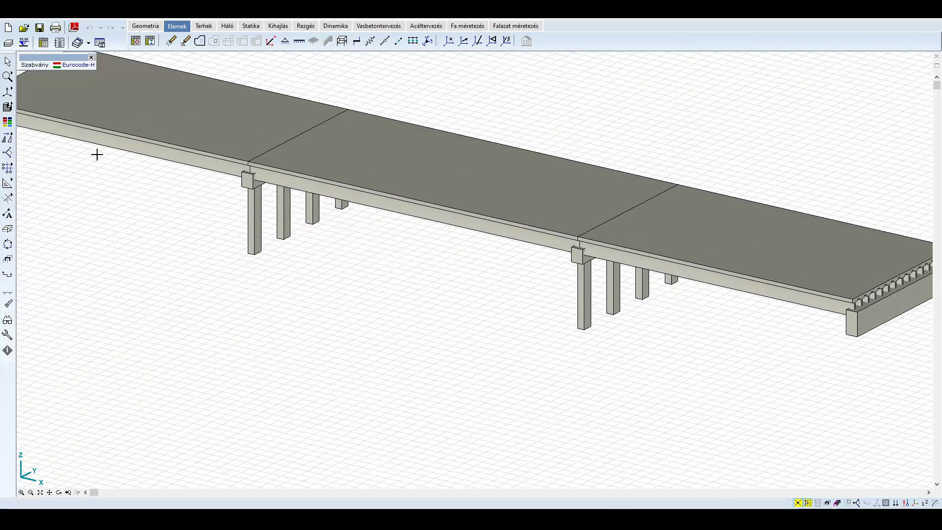
- Switch to wireframe display and frame the pier frames, spring supports and wall
left_click(21, 107)
middle_click_drag(240, 231, 276, 265)
scroll(274, 260, "down", 2)
middle_click_drag(393, 309, 432, 310)
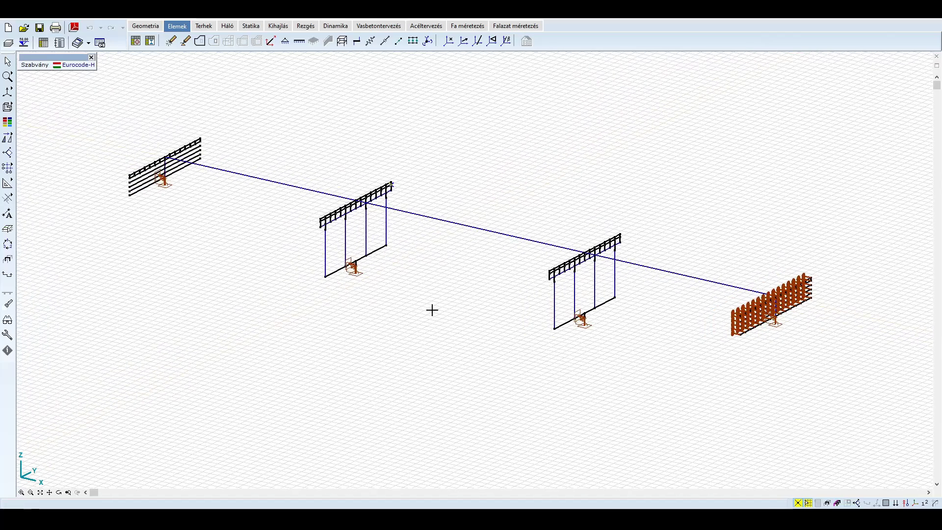
scroll(432, 310, "up", 1)
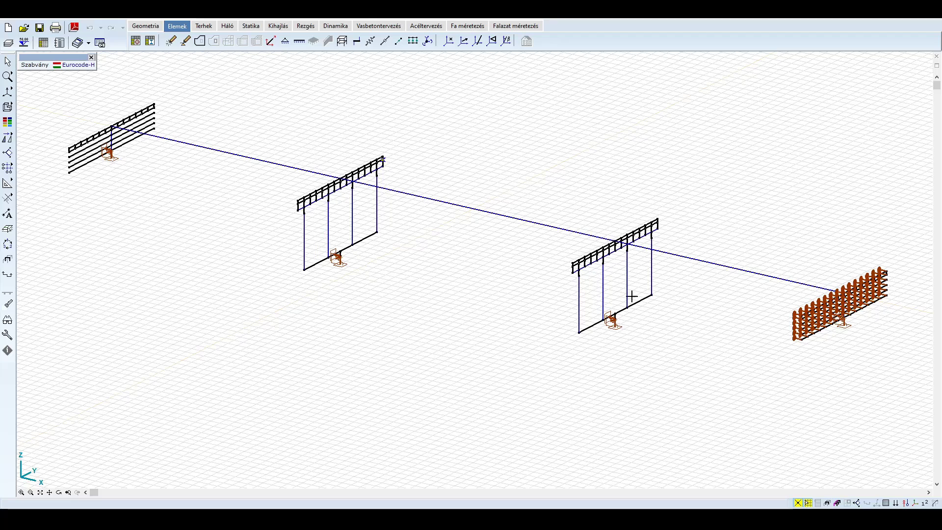
mouse_move(617, 332)
scroll(749, 362, "up", 8)
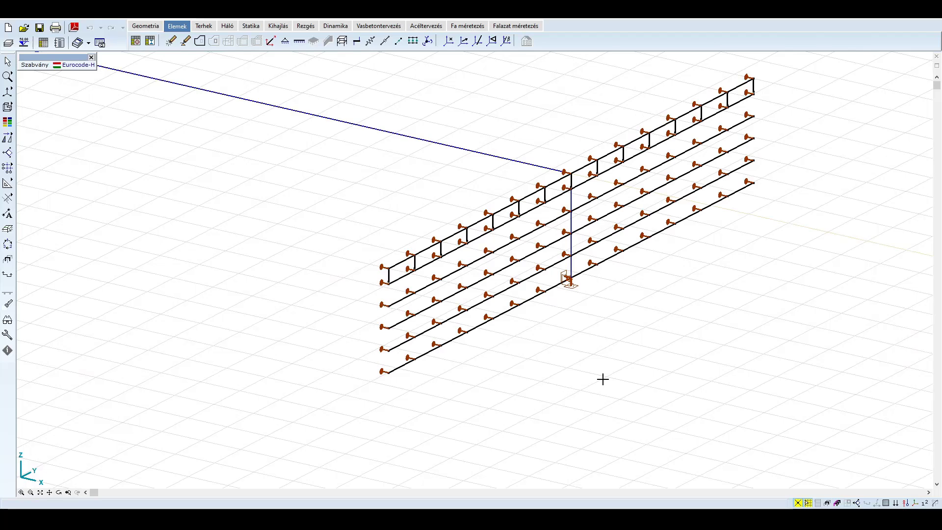
scroll(603, 379, "down", 6)
scroll(443, 374, "down", 3)
middle_click_drag(201, 370, 419, 336)
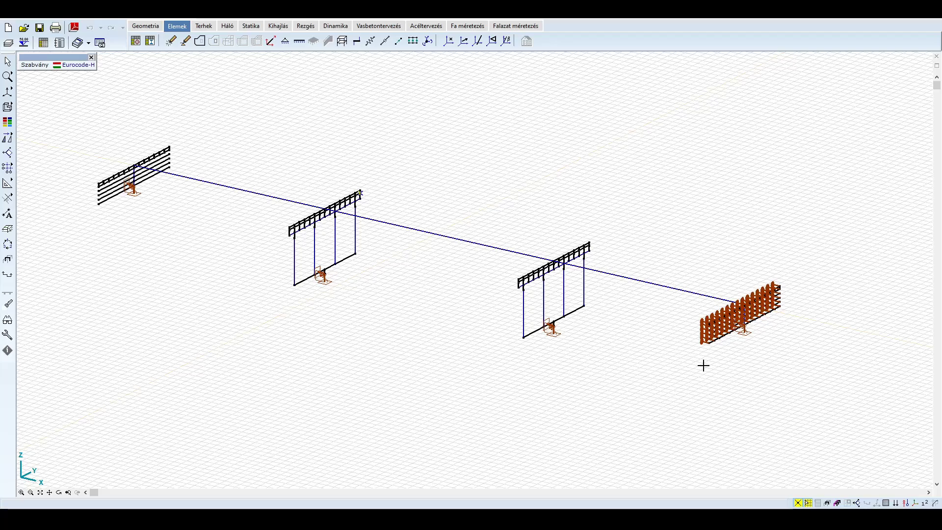
scroll(654, 345, "up", 10)
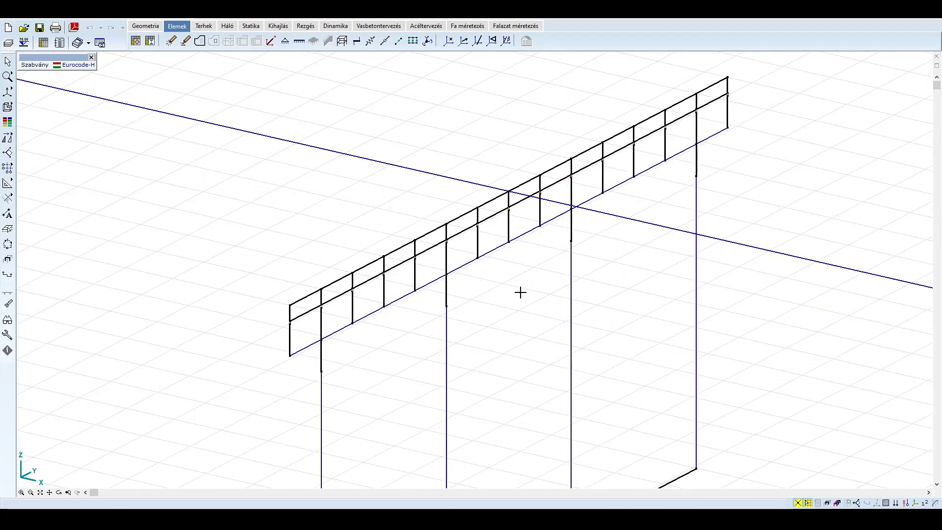
scroll(520, 292, "up", 1)
middle_click_drag(519, 293, 517, 343)
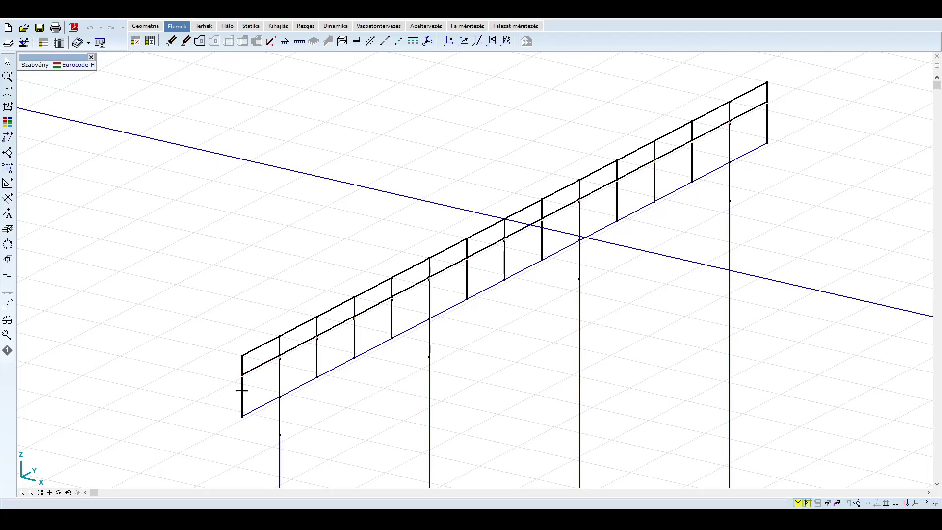
scroll(296, 367, "up", 6)
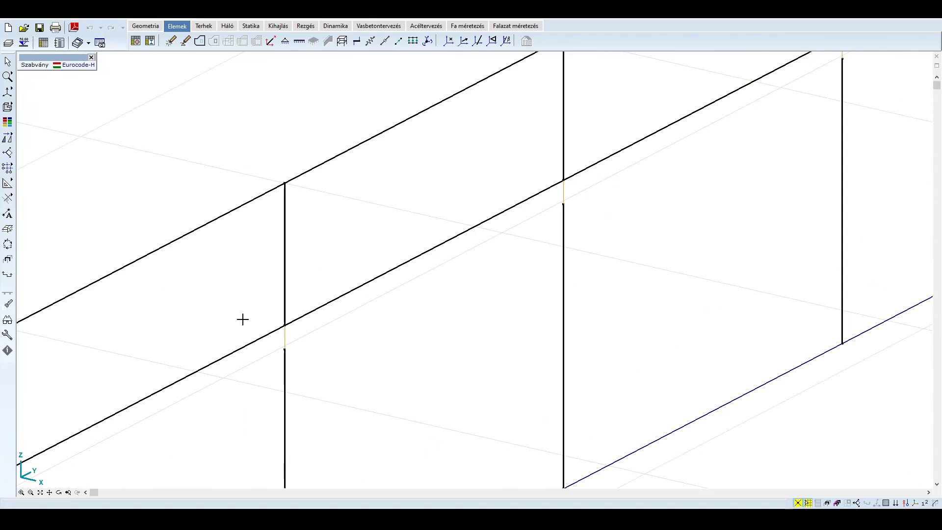
scroll(414, 347, "down", 5)
scroll(436, 349, "down", 4)
scroll(385, 288, "up", 3)
middle_click_drag(403, 320, 412, 311)
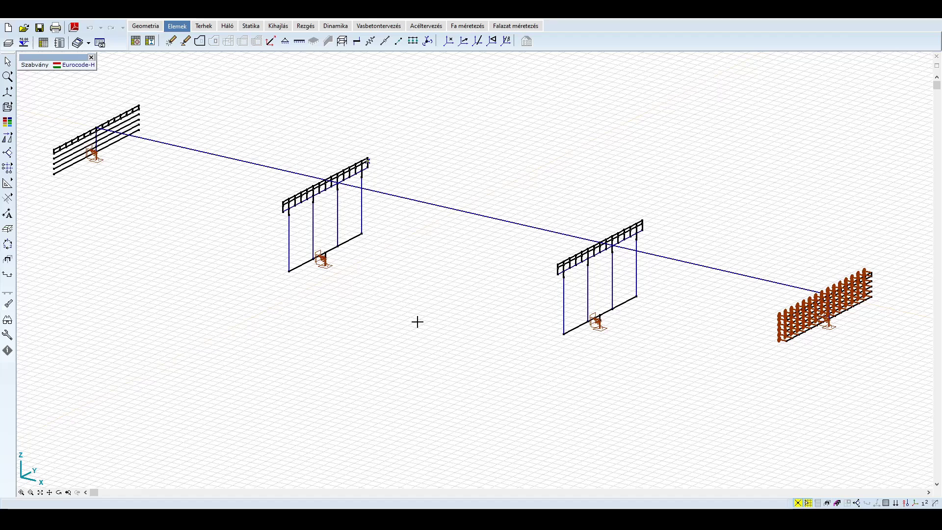
- Show the Loads workspace with line-load diagrams hidden, in front elevation
left_click(209, 28)
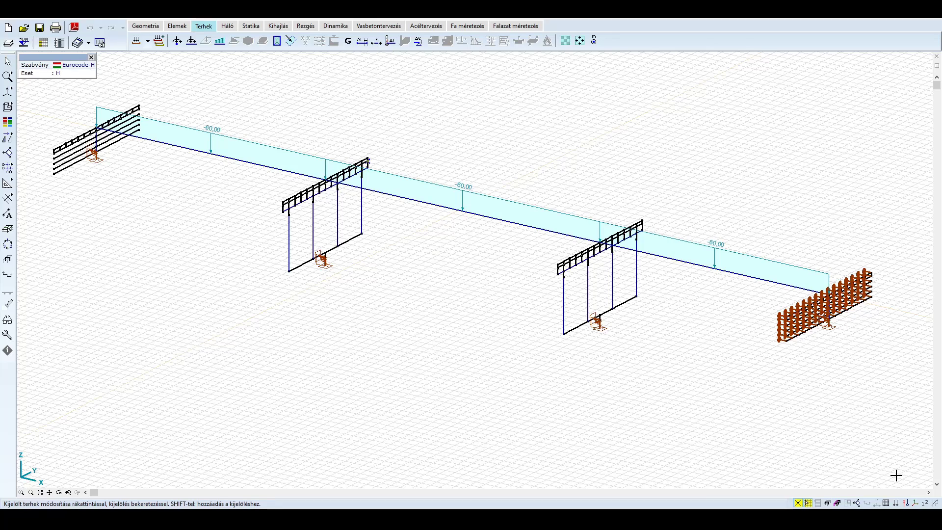
left_click(895, 504)
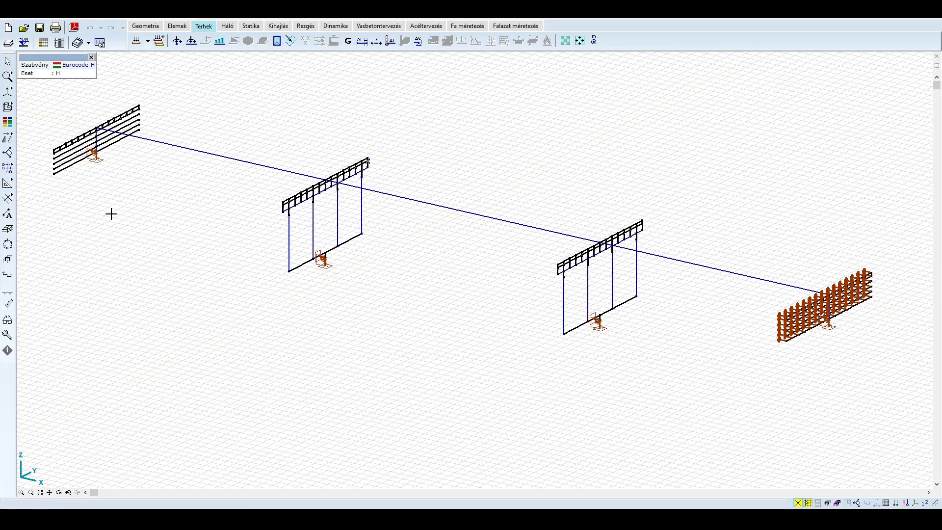
key("ctrl+1")
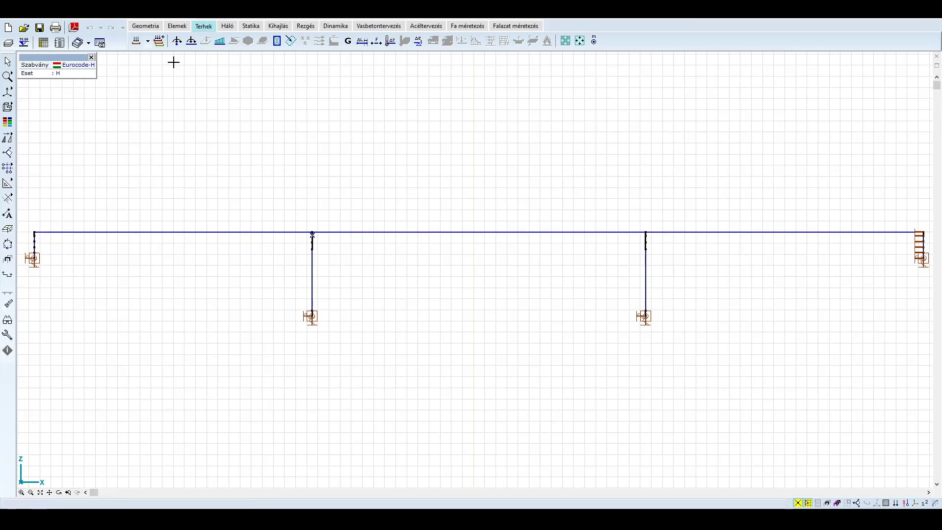
- Review combination 1.Tk (G and H at 1,00) in the combination table, then return to 3-D
left_click(159, 42)
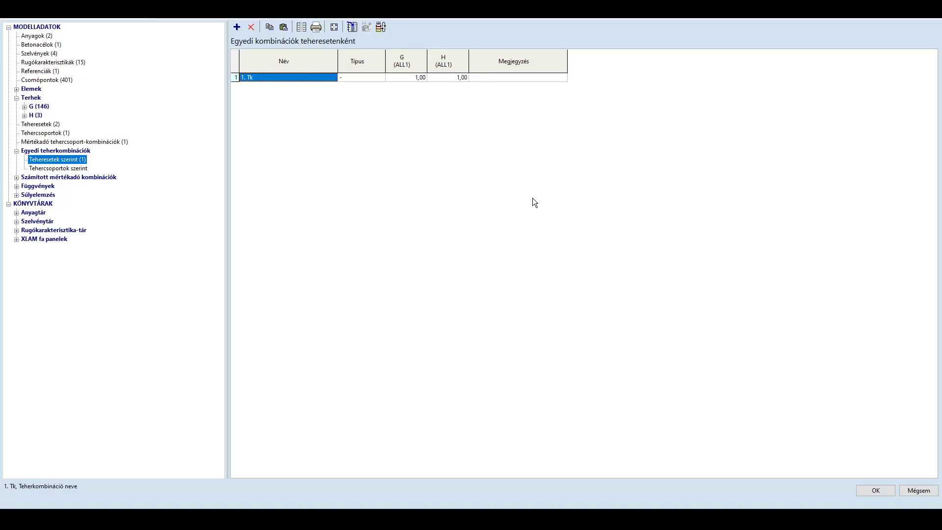
left_click(875, 491)
middle_click_drag(456, 185, 429, 248)
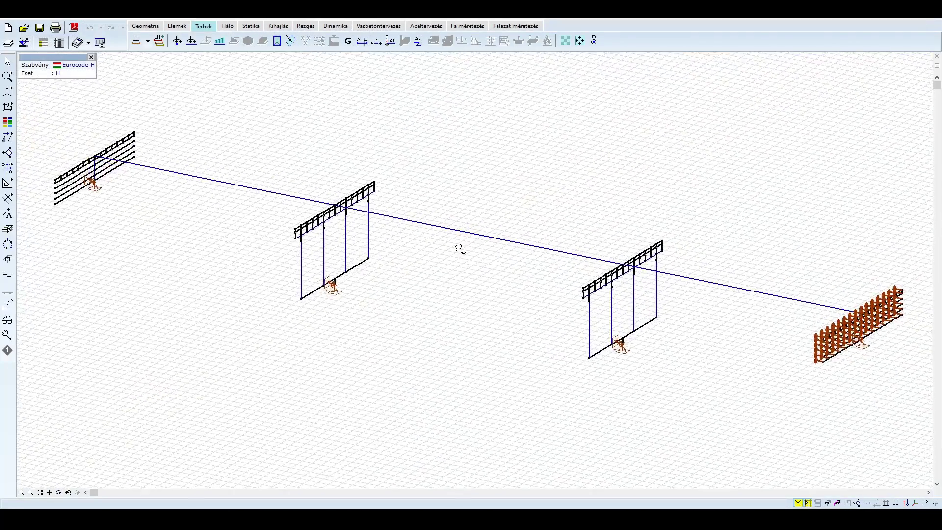
middle_click_drag(460, 248, 444, 274)
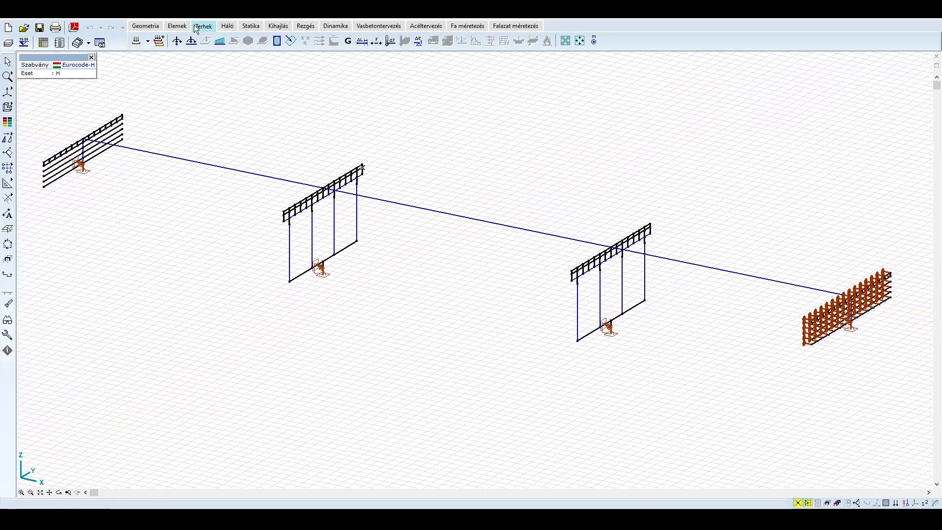
left_click(227, 25)
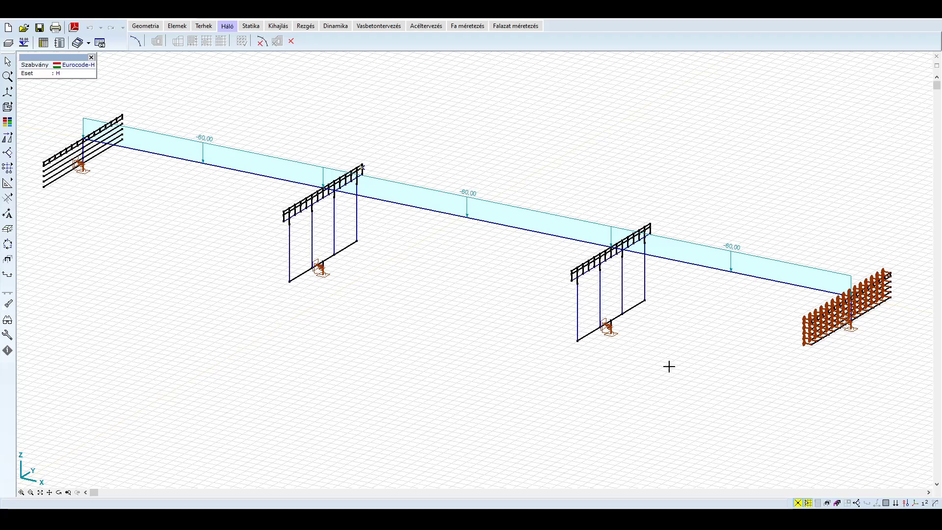
left_click(896, 503)
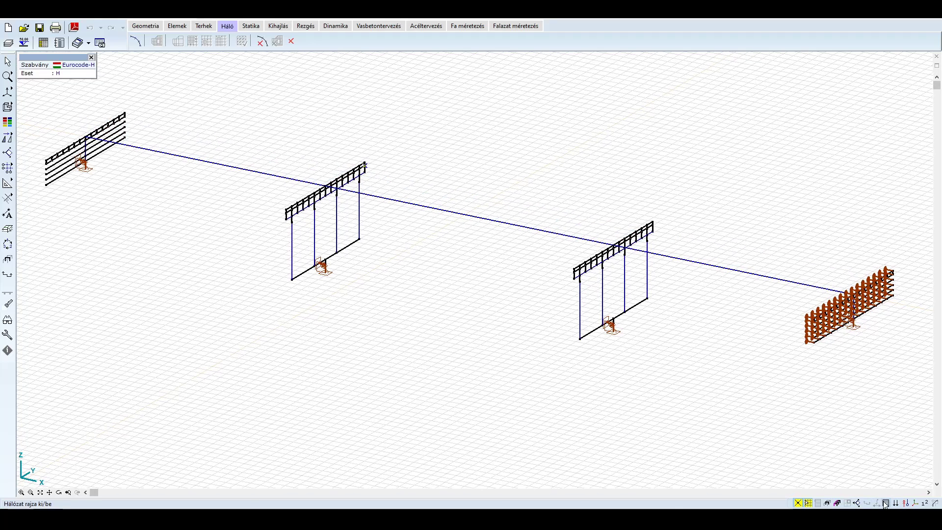
left_click(905, 503)
left_click(904, 493)
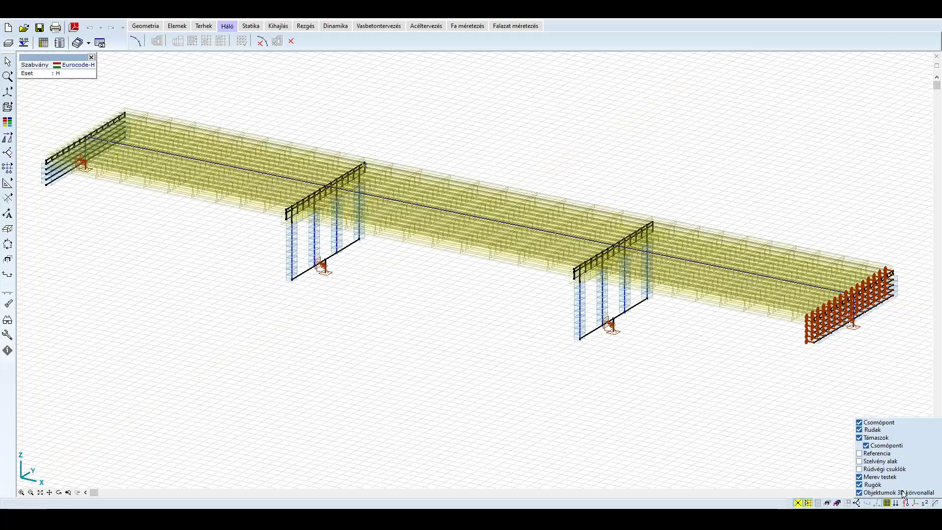
middle_click_drag(487, 342, 456, 347)
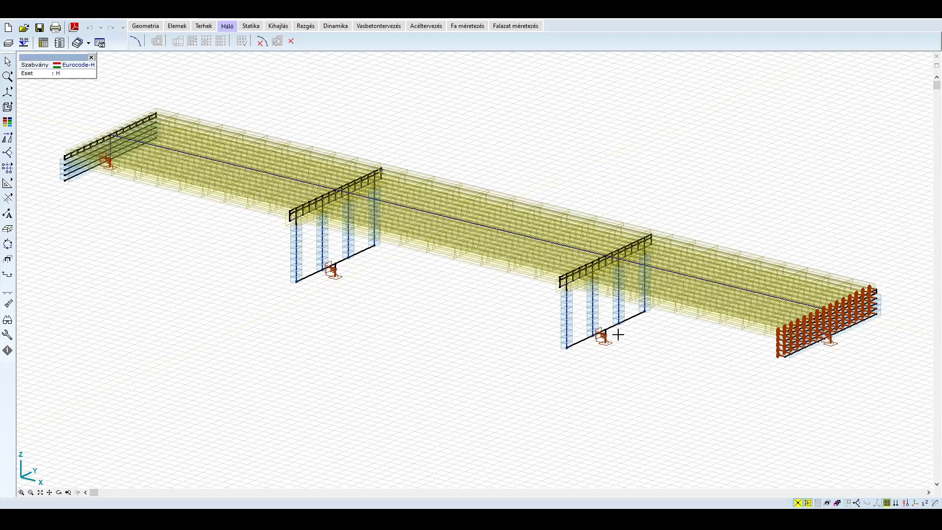
left_click(897, 504)
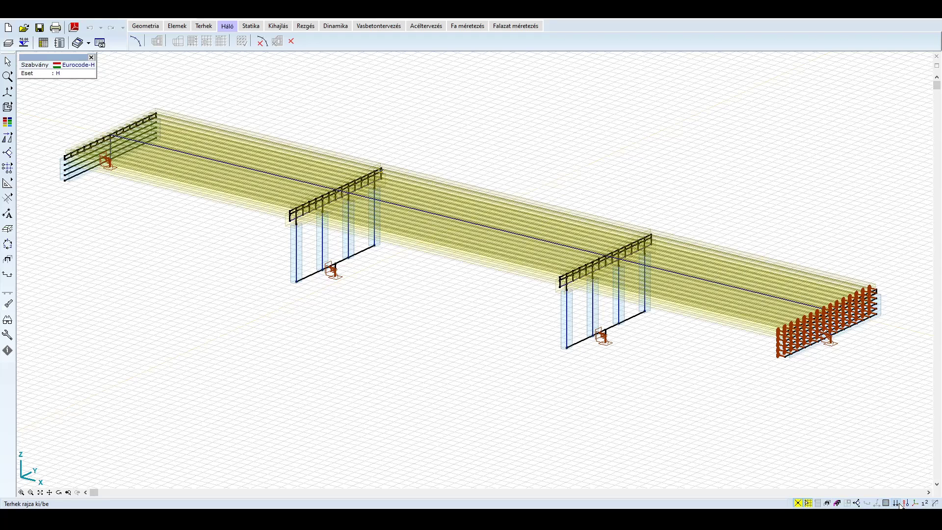
left_click(905, 504)
left_click(904, 496)
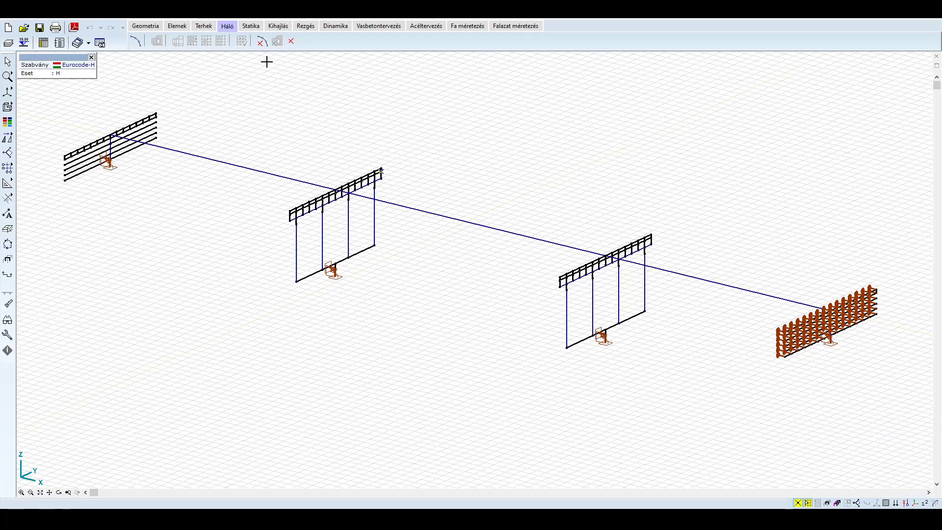
- Calculate 15 vibration modes for 1.Tk with reduced stiffness, 0,500 for columns and beams
left_click(310, 25)
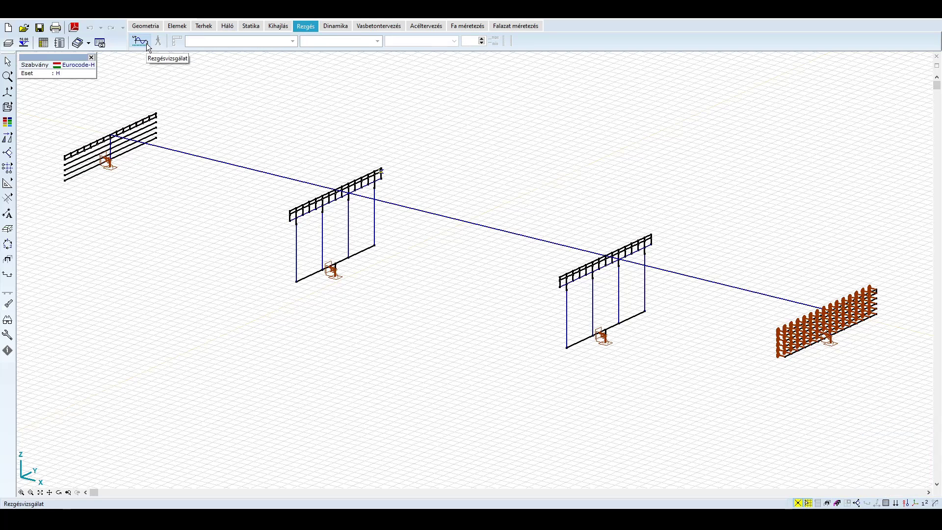
left_click(147, 43)
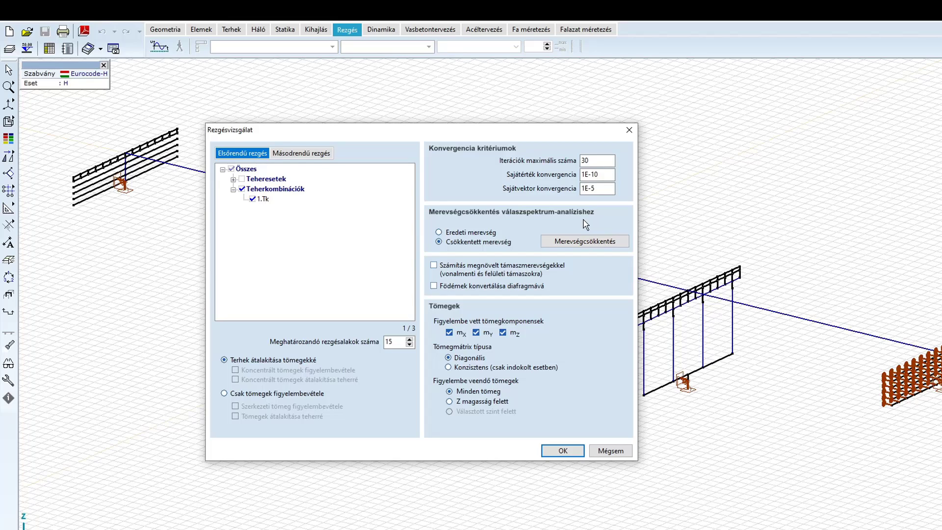
left_click(589, 244)
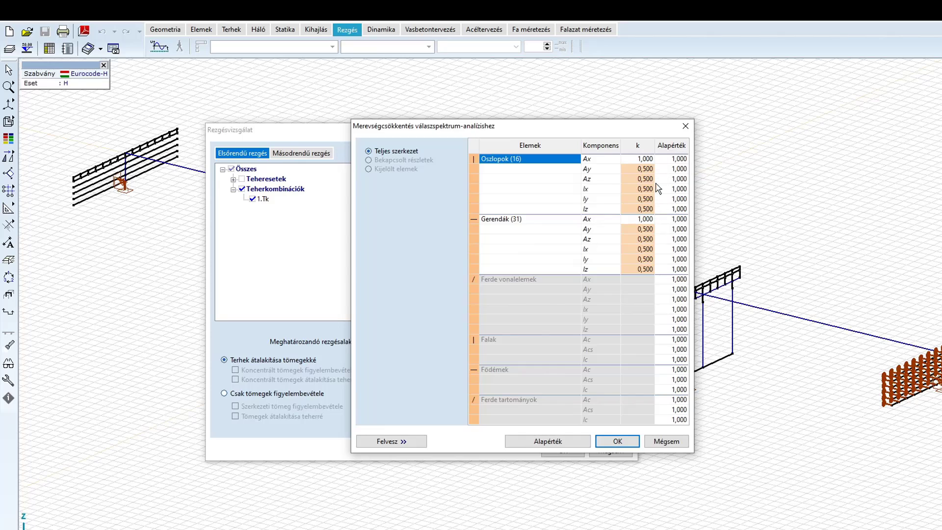
left_click(617, 442)
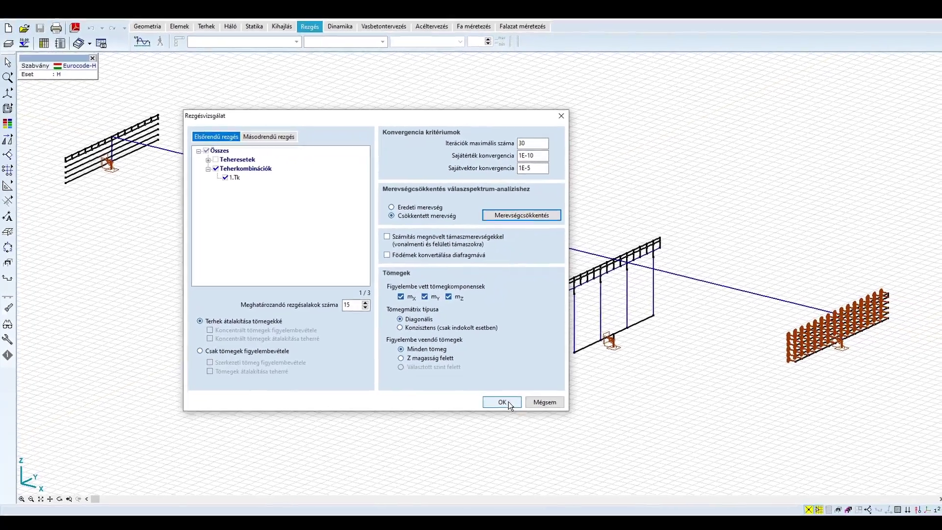
left_click(508, 402)
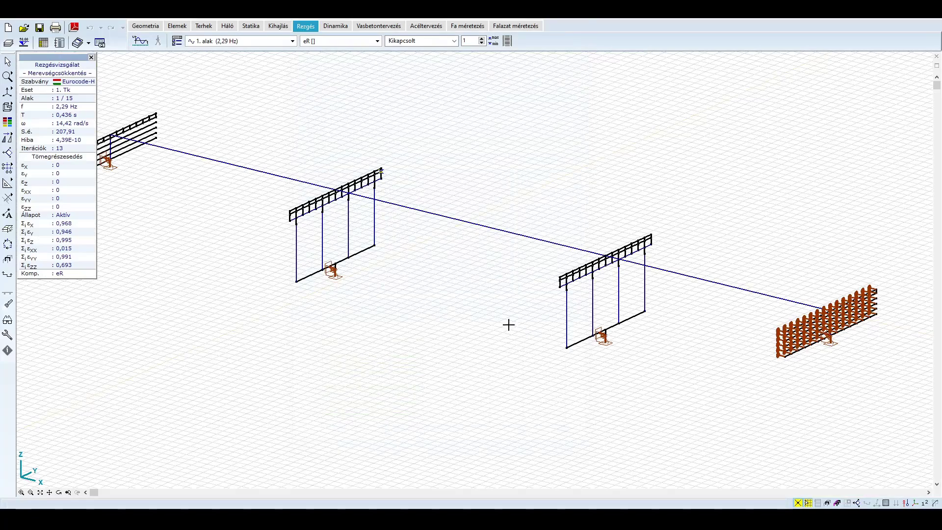
- Display mode shapes as diagrams and show mode 2 (3,00 Hz)
left_click(431, 42)
left_click(419, 51)
middle_click_drag(420, 278, 353, 275, "shift")
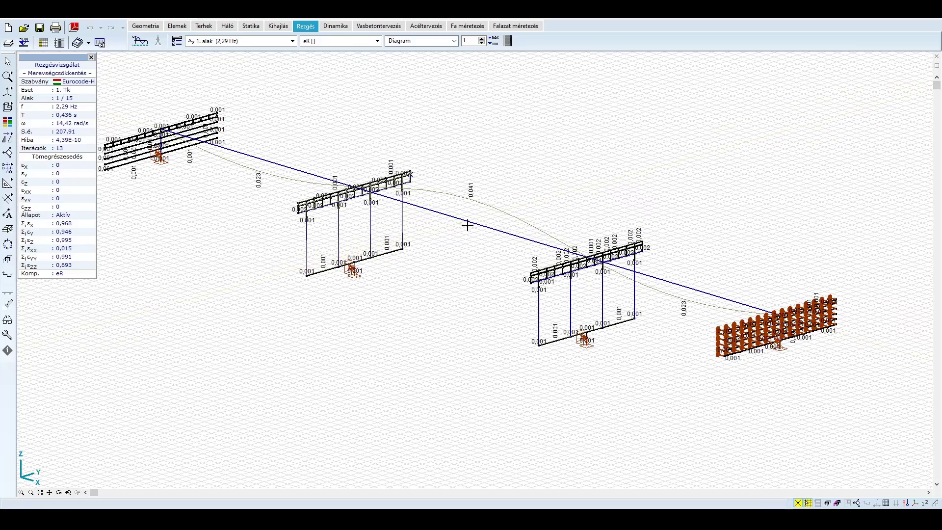
left_click(287, 42)
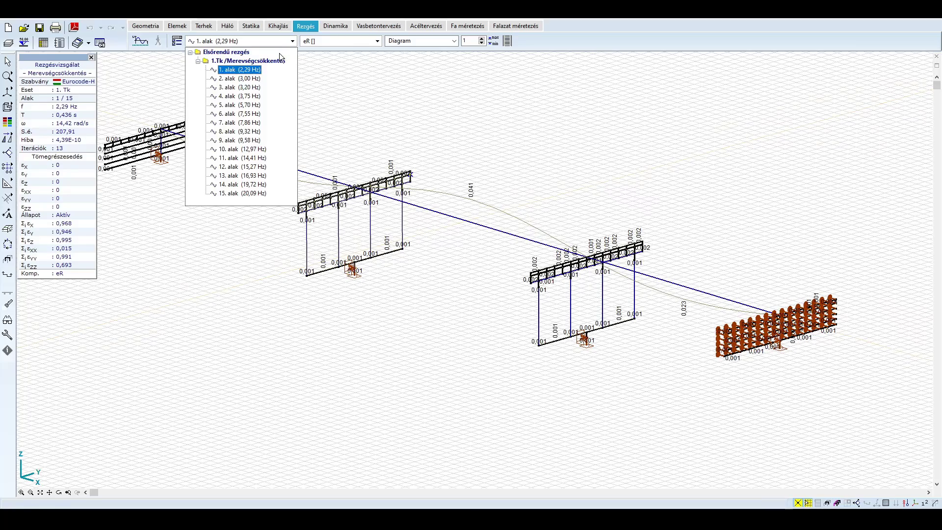
left_click(239, 79)
mouse_move(505, 256)
middle_mouse_down("shift")
mouse_move(452, 256)
mouse_move(330, 208)
mouse_move(514, 270)
middle_mouse_up("shift")
- Show mode 5 (5,70 Hz), viewing it in front elevation and isometric
left_click(253, 42)
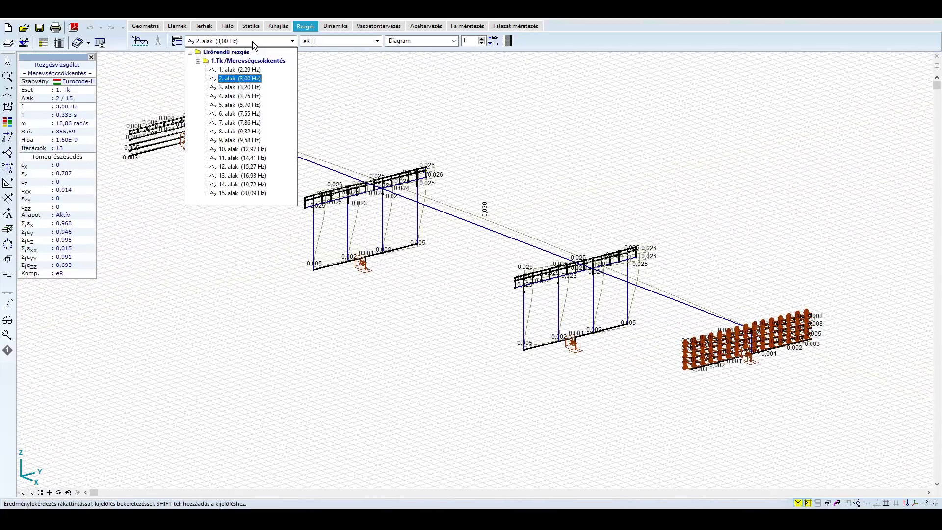
left_click(231, 107)
middle_click_drag(260, 187, 626, 183, "shift")
scroll(491, 258, "down", 2)
scroll(491, 257, "up", 1)
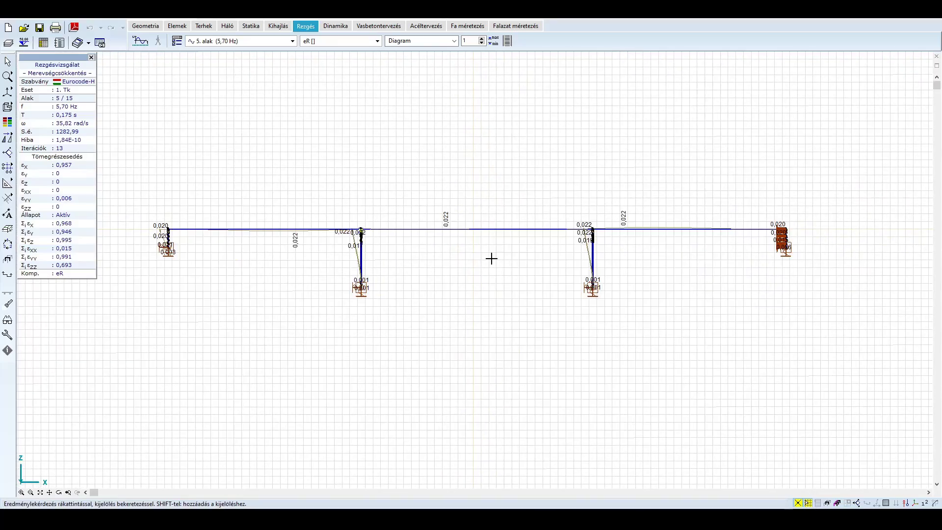
middle_click_drag(547, 248, 391, 259, "shift")
- Bring up the Table Browser for the 1.Tk vibration mode mass participation results
left_click(44, 43)
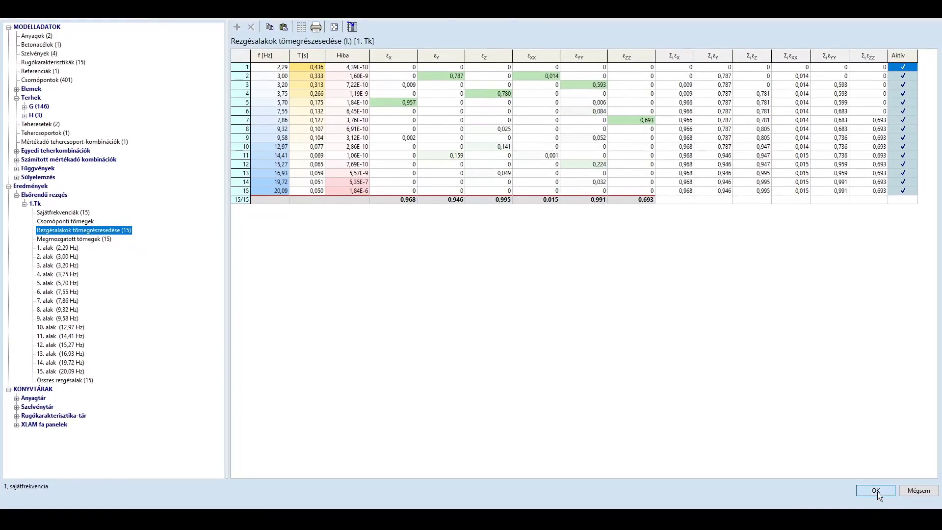
- Close the results table and show the whole bridge in front elevation in the Loads workspace
left_click(878, 493)
left_click(206, 26)
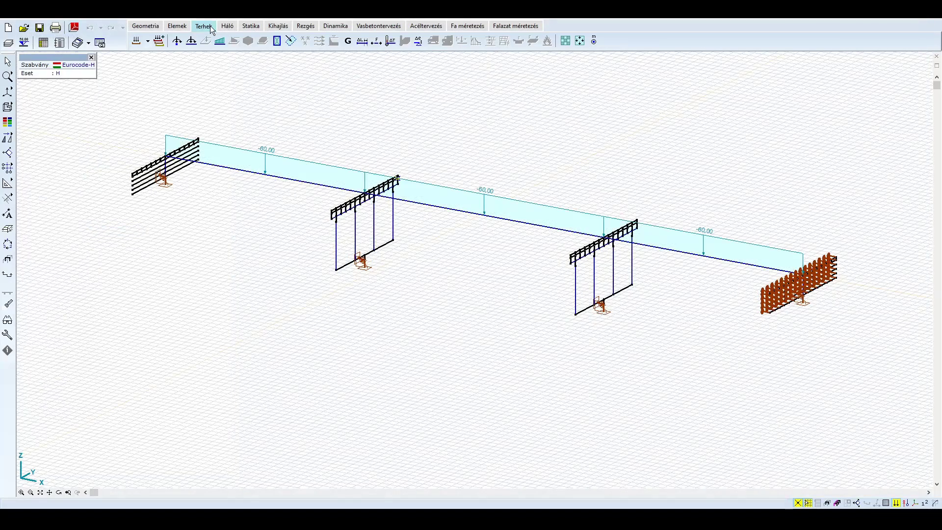
key("ctrl+1")
key("ctrl+w")
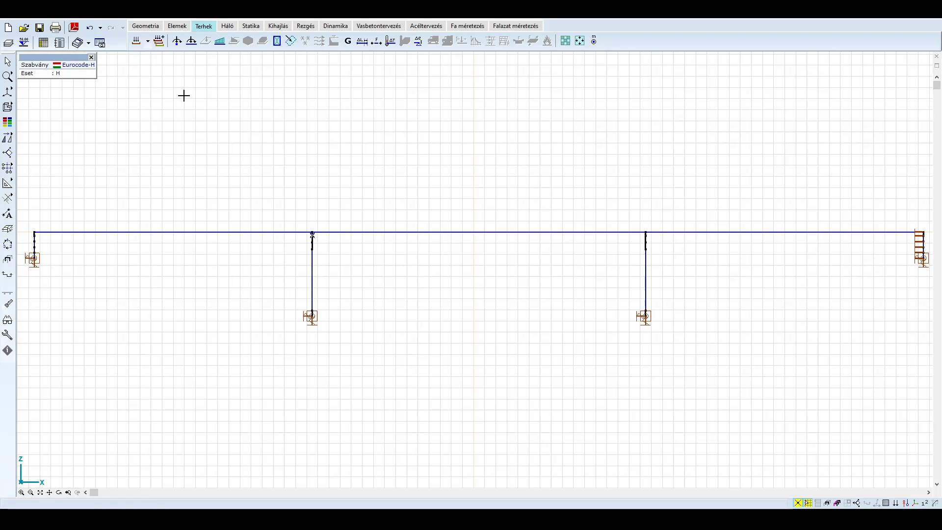
- Add a set of seismic load cases under FOLDR1 and rename them SZABVANYOS
left_click(137, 43)
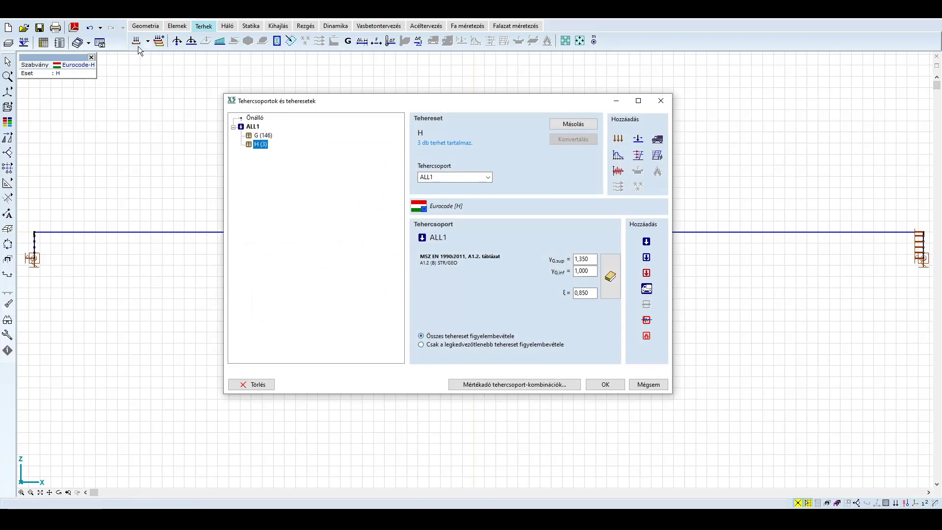
left_click(618, 155)
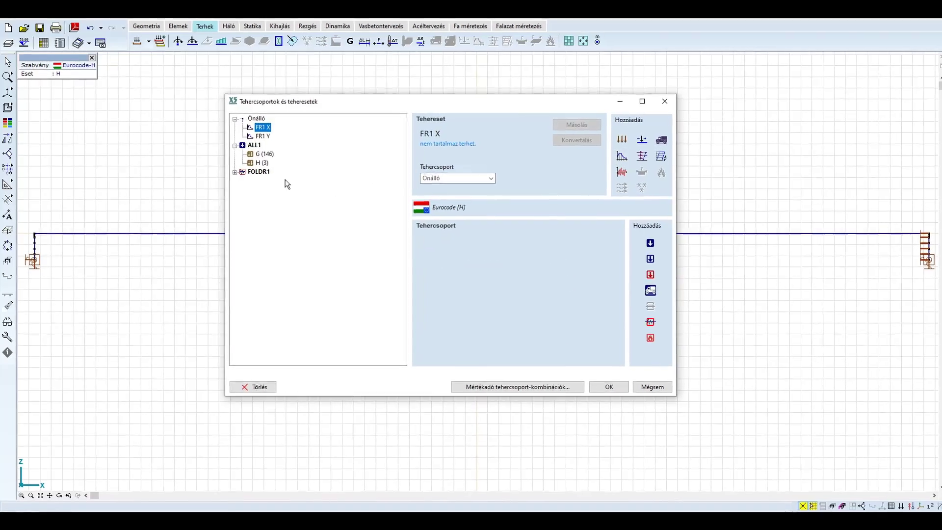
left_click(238, 170)
left_click(240, 175)
left_click(267, 185)
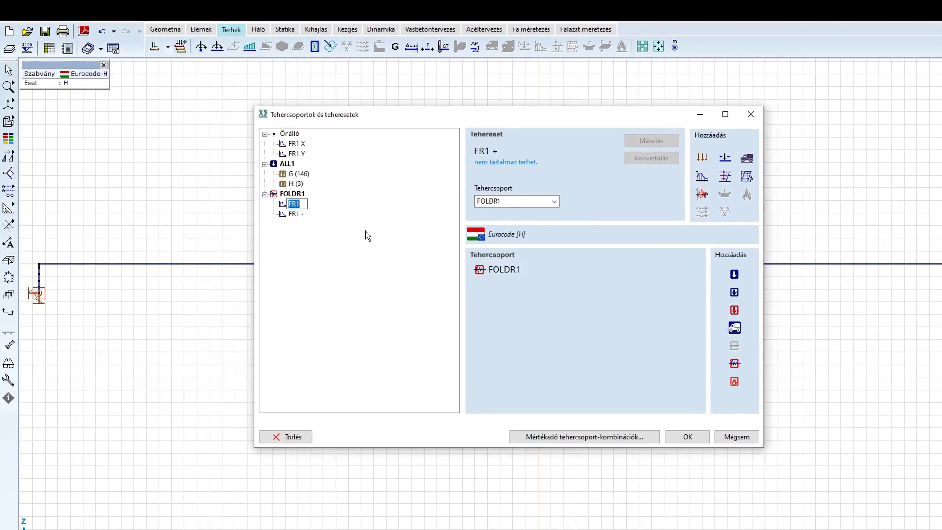
type("SZABVANYOS")
key("Return")
- Add a second seismic load case set named HELYI and accept the load cases
left_click(702, 176)
key("Return")
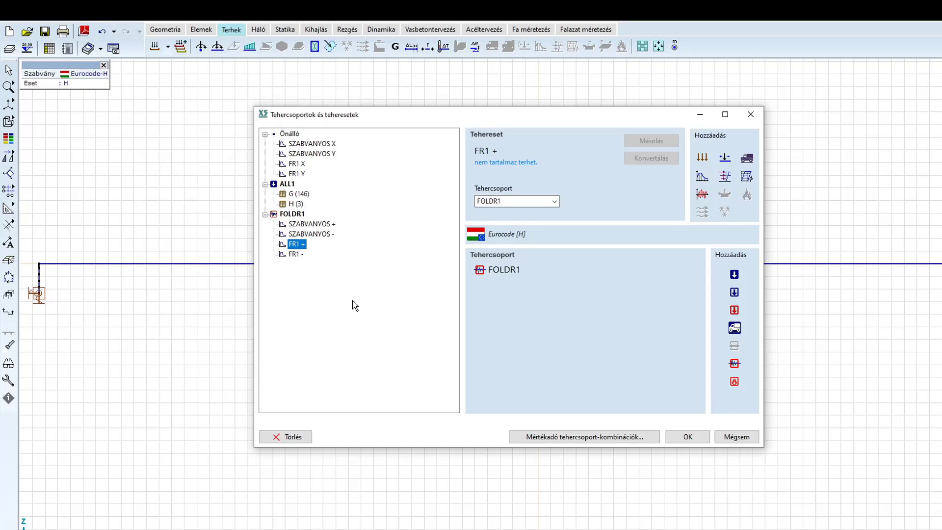
type("HELYI")
key("Return")
left_click(292, 215)
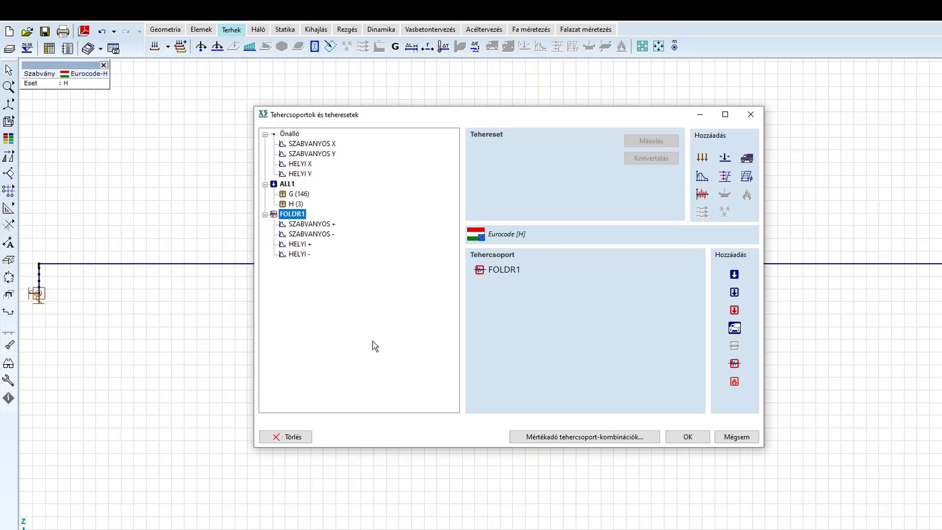
left_click(679, 436)
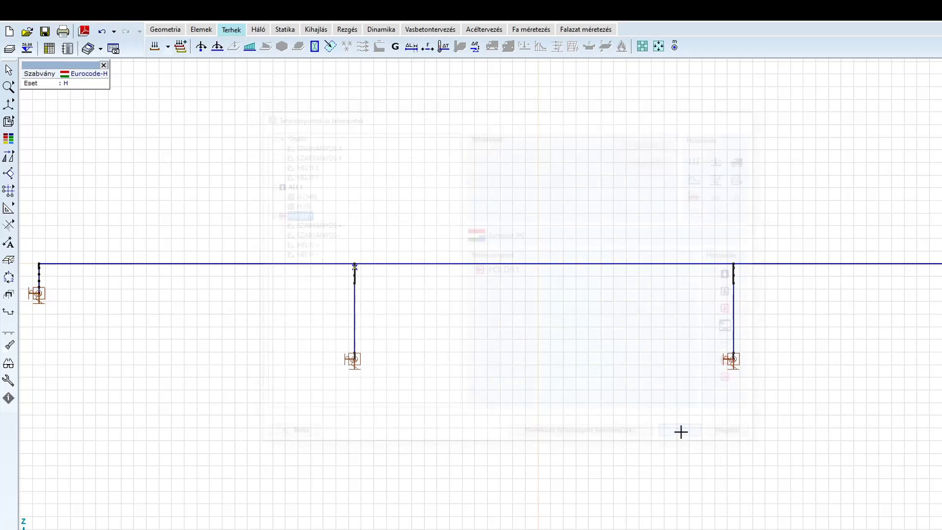
- Make SZABVANYOS + the active case and start its earthquake load settings, saving the model
left_click(168, 49)
left_click(179, 109)
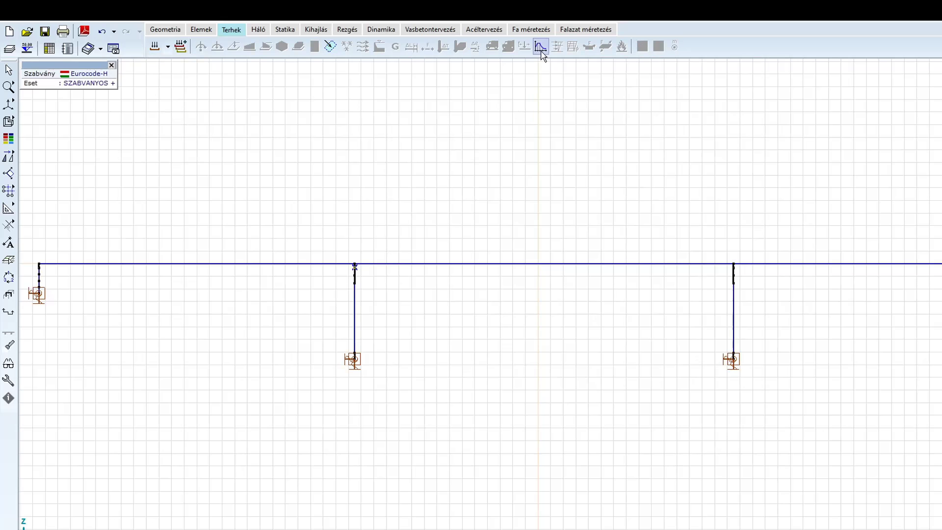
left_click(542, 47)
left_click(453, 316)
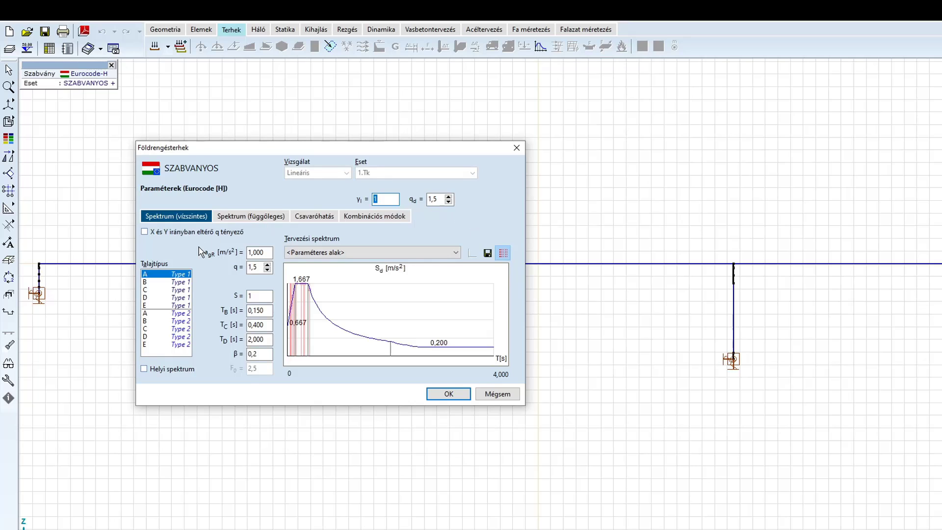
- Set soil type C Type 1, a_gR 1,37 and behaviour factor q = 1
left_click(180, 290)
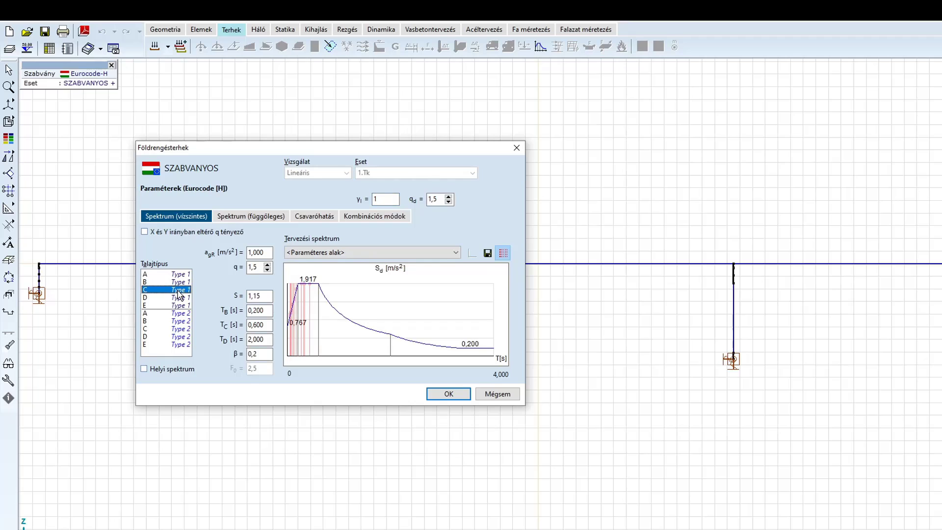
left_click_drag(254, 253, 273, 253)
type("37")
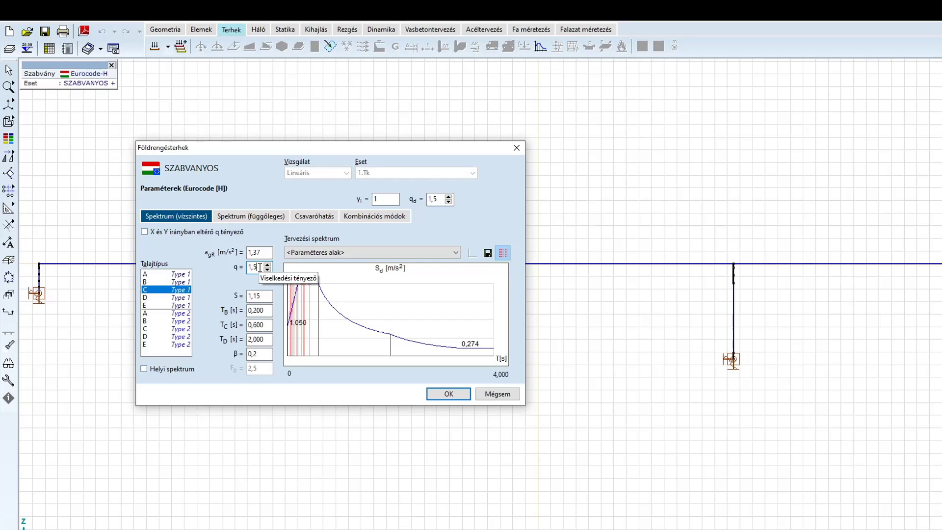
left_click_drag(260, 267, 248, 267)
type("1")
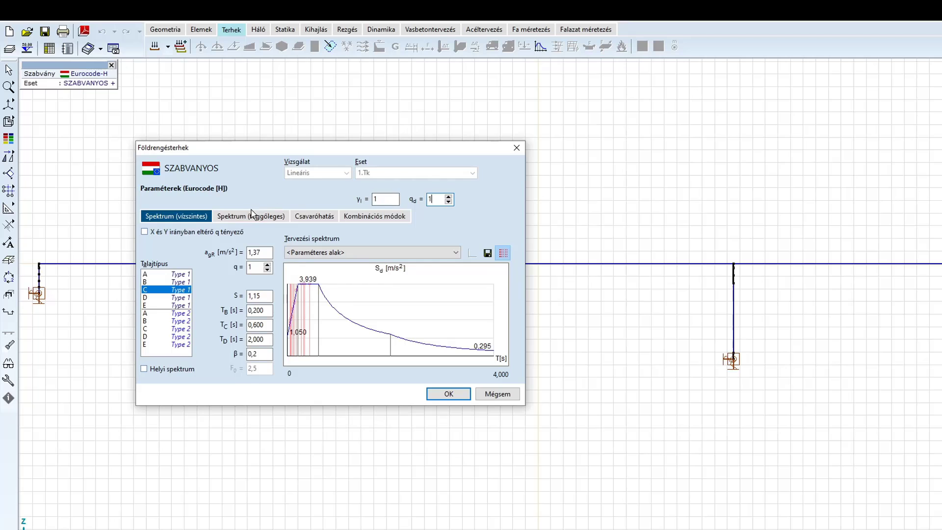
- Review the vertical spectrum, torsion and combination settings, then confirm the standard seismic settings
left_click(252, 217)
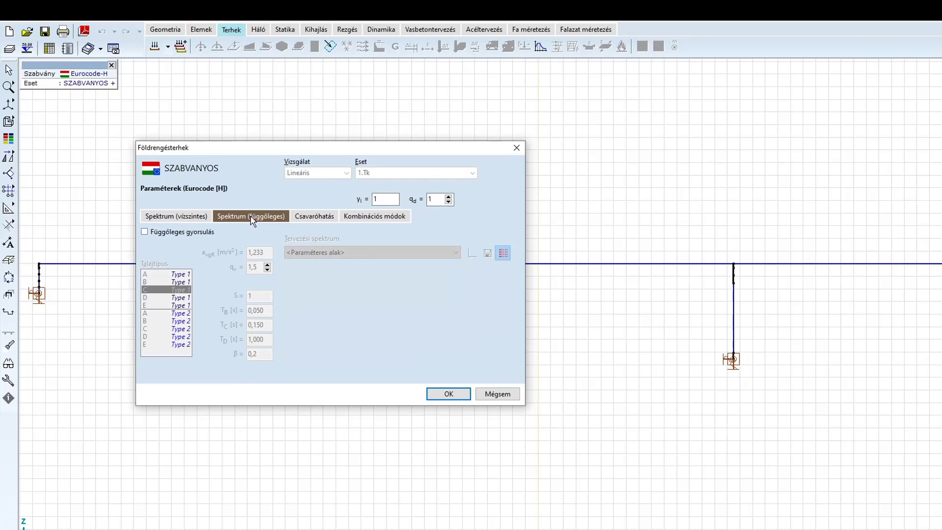
left_click(315, 218)
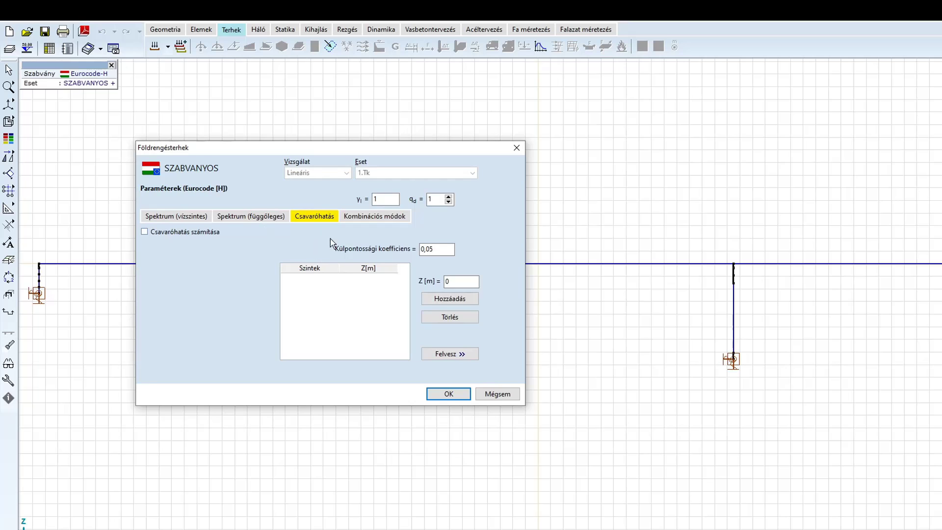
left_click(382, 217)
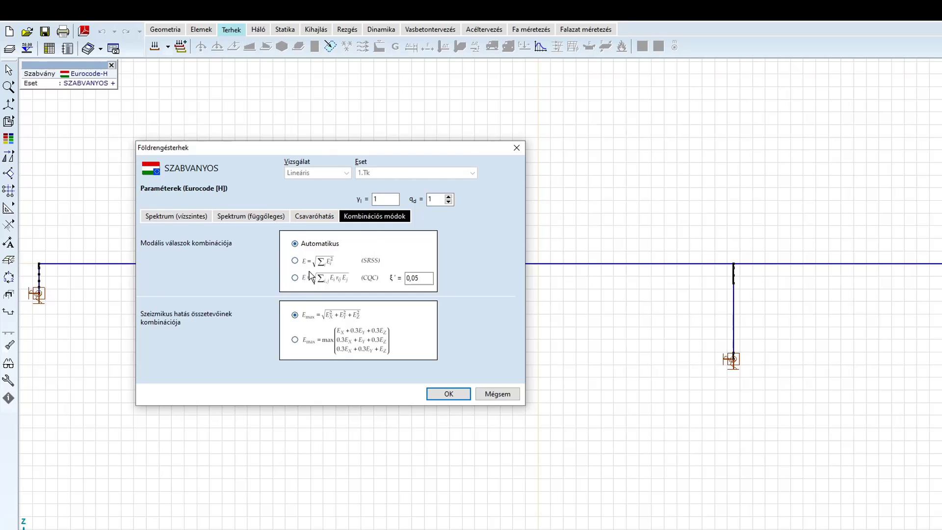
left_click(195, 219)
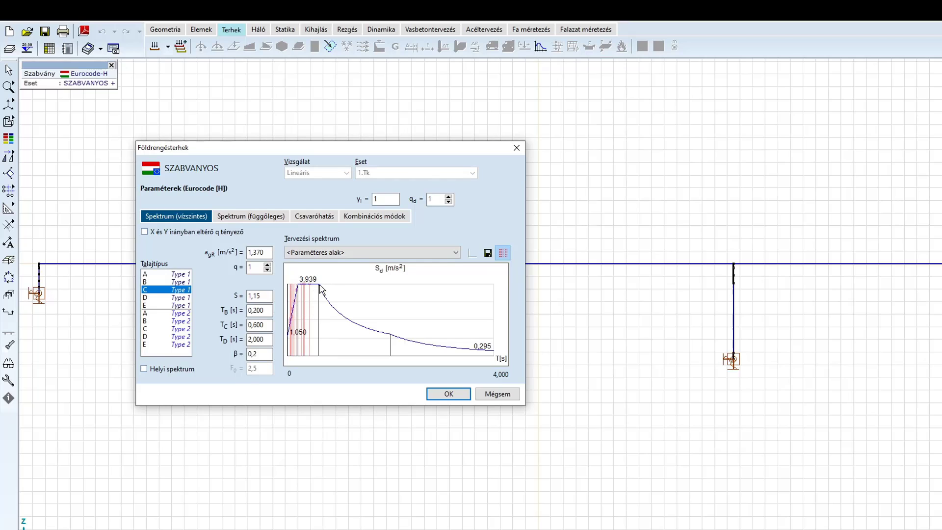
left_click(450, 393)
- Make HELYI + the active case and start its earthquake load settings, saving the model
left_click(168, 47)
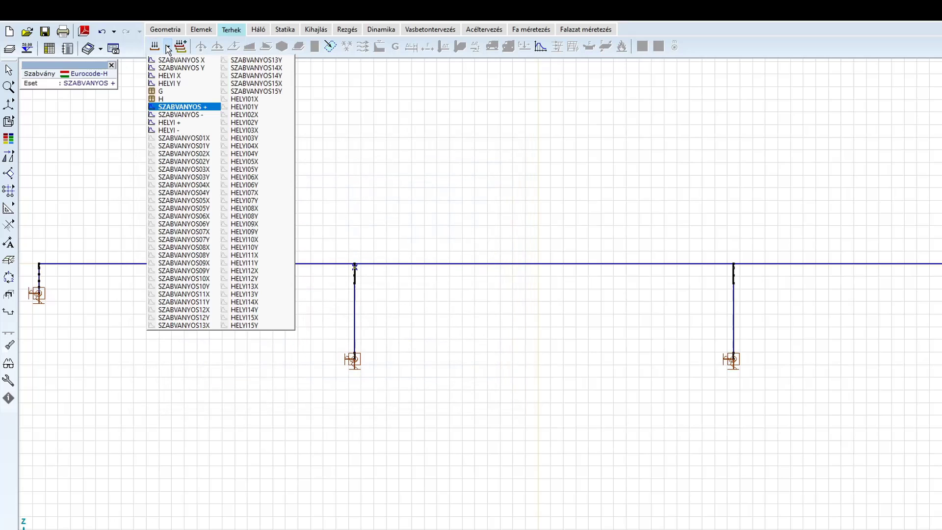
left_click(170, 122)
left_click(543, 47)
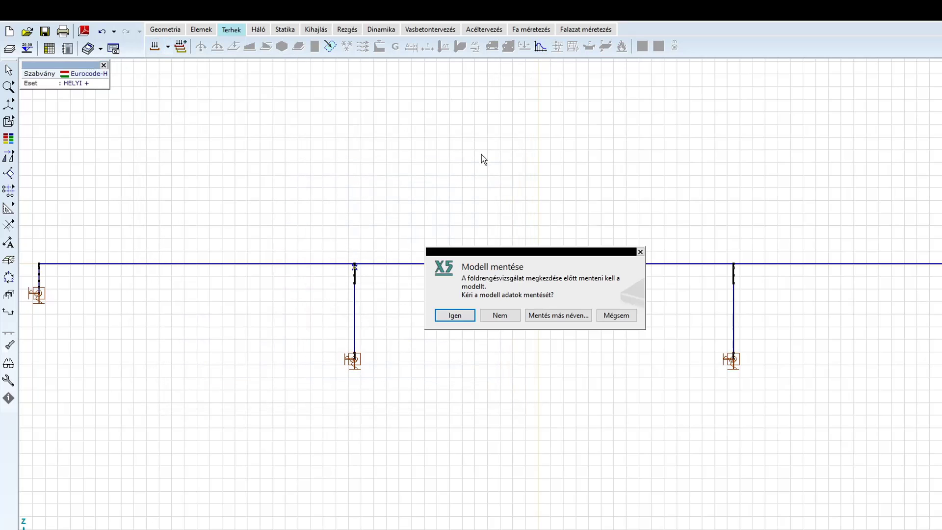
left_click(455, 316)
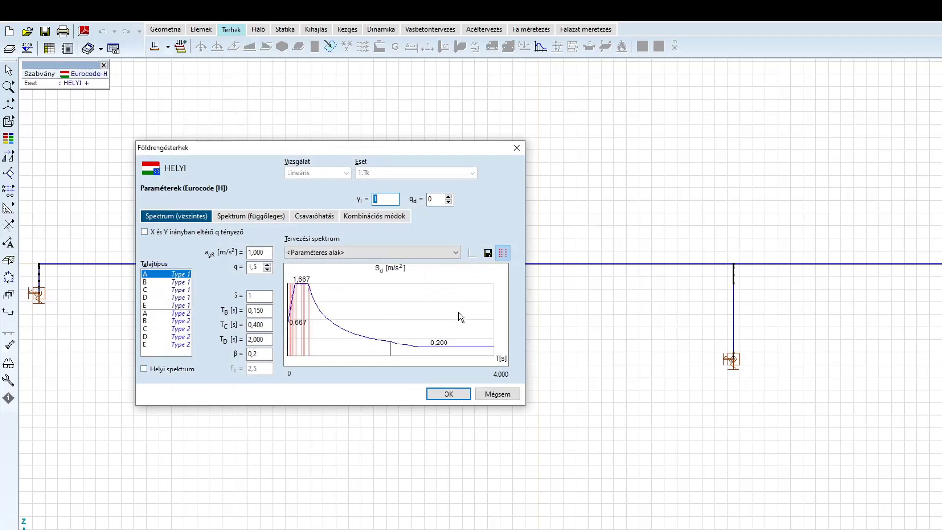
- Use a local spectrum with a_gR 0,75, S 1,56, TB 0,108 and TC 0,282
left_click(149, 369)
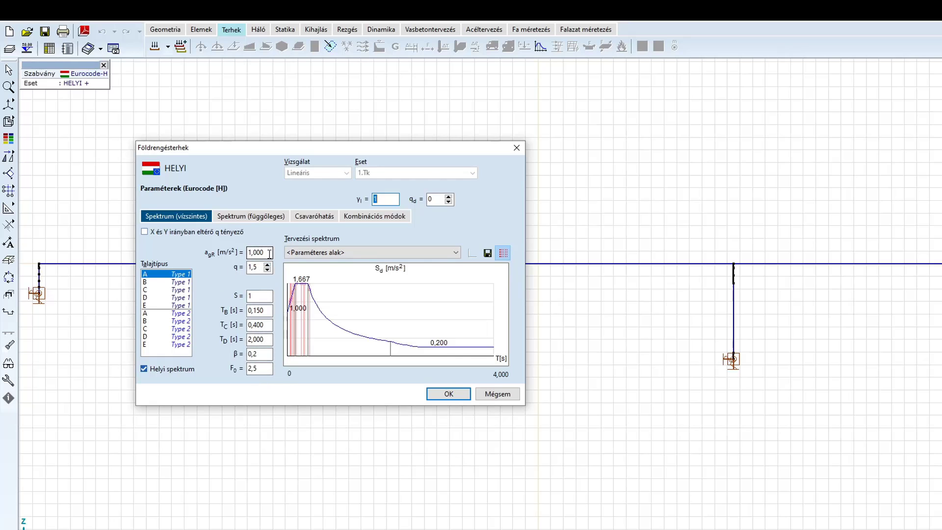
left_click(269, 254)
left_click_drag(267, 253, 245, 256)
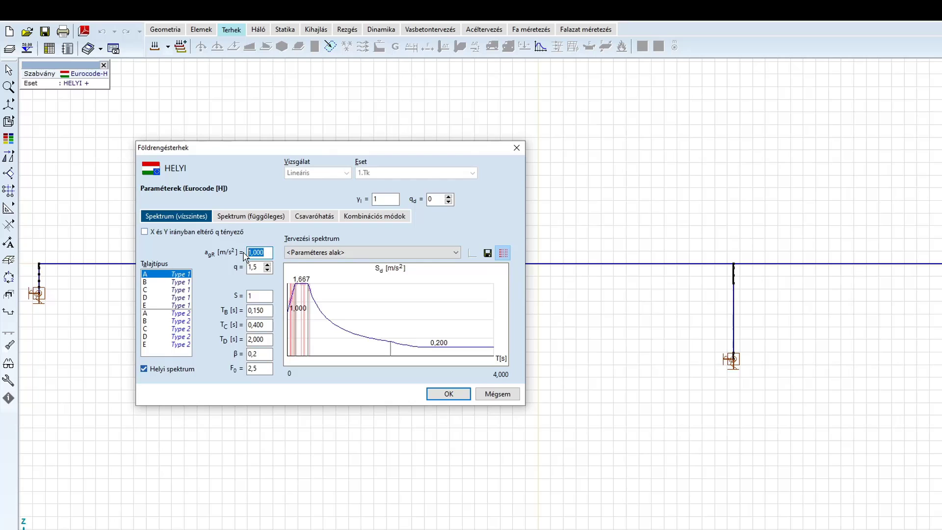
type("0,75")
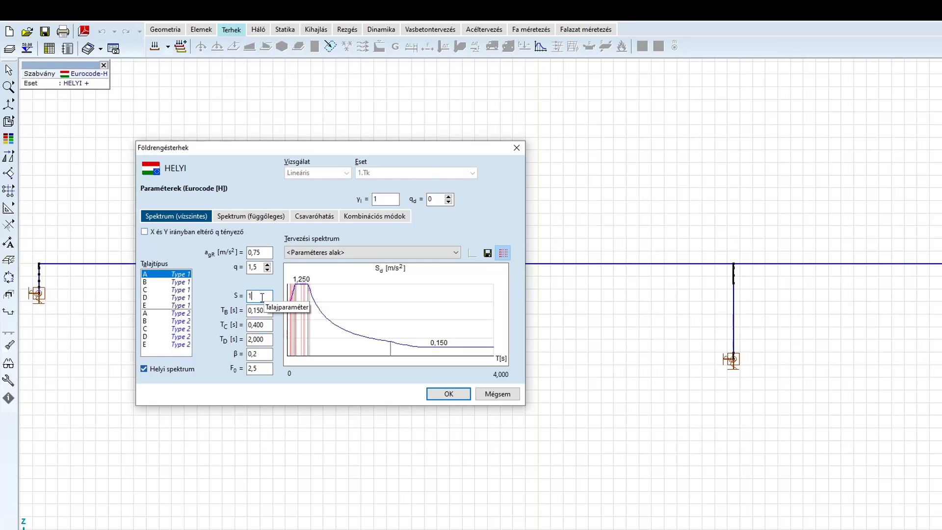
left_click(262, 297)
type(",56")
key("Tab")
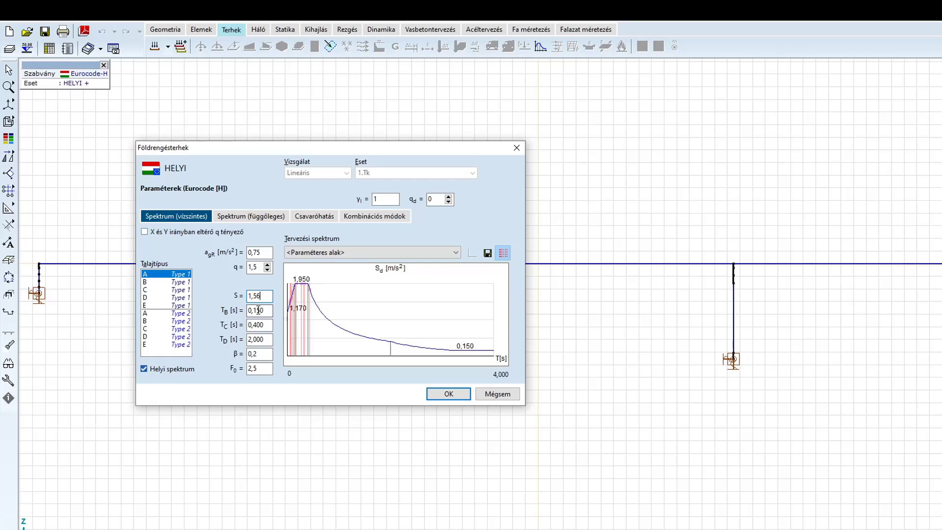
type("0,")
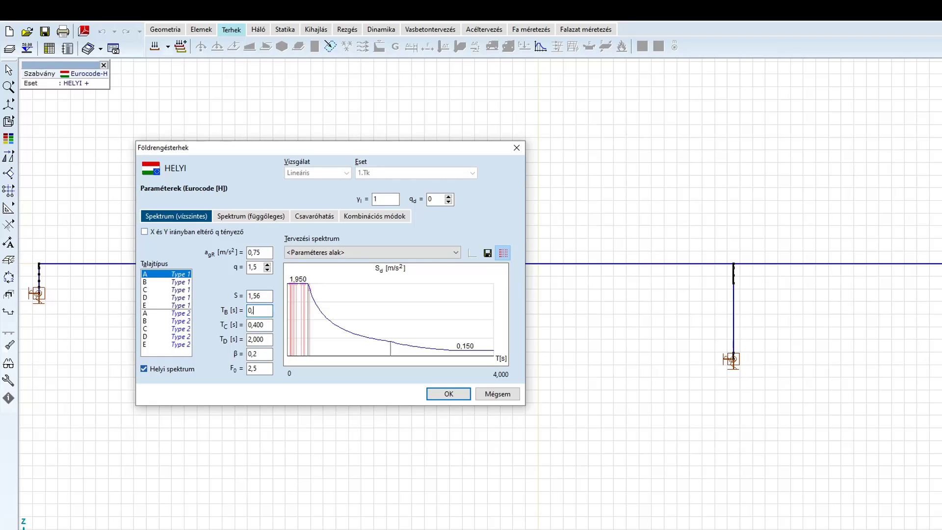
type("108")
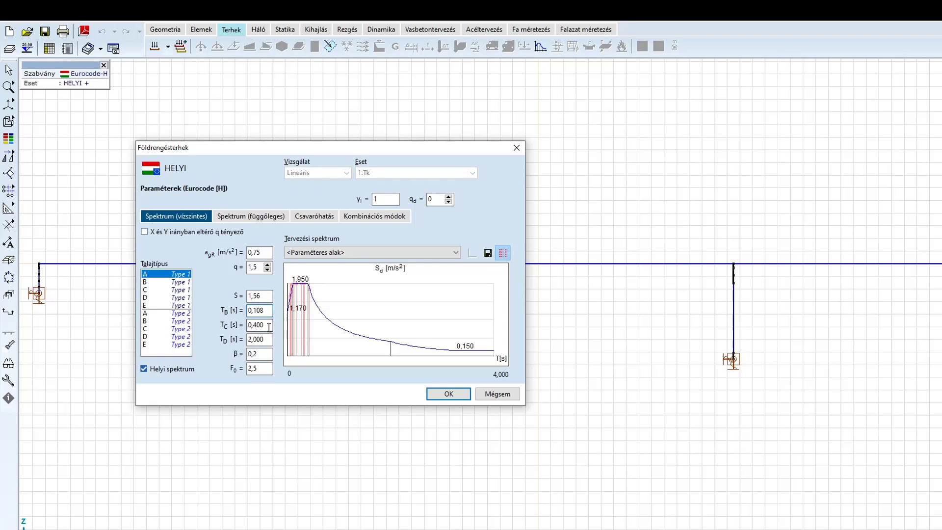
key("Tab")
type("0,282")
- Set TD 0,86, F0 2,78 and q 1, then confirm the local seismic settings
left_click_drag(268, 339, 235, 340)
type("0,86")
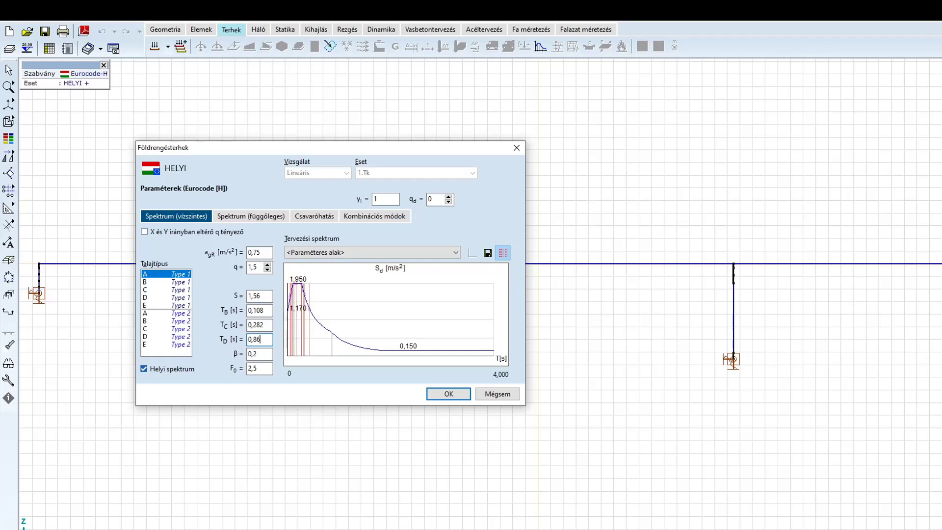
left_click_drag(270, 368, 240, 370)
type("2,78")
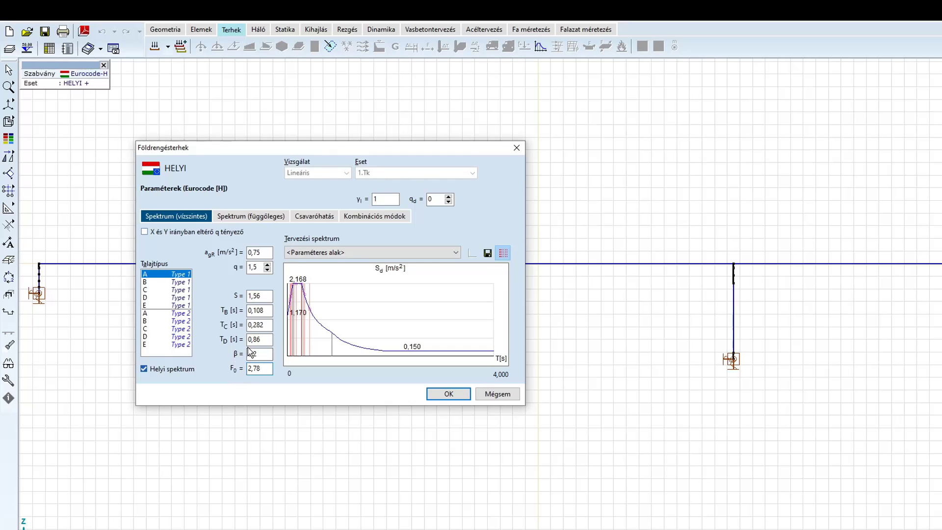
left_click_drag(270, 267, 248, 267)
type("1")
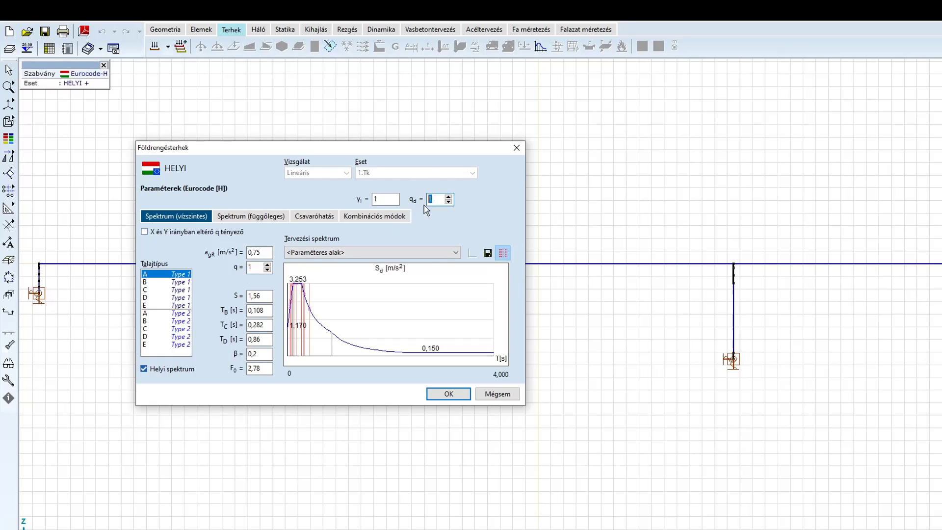
left_click(393, 199)
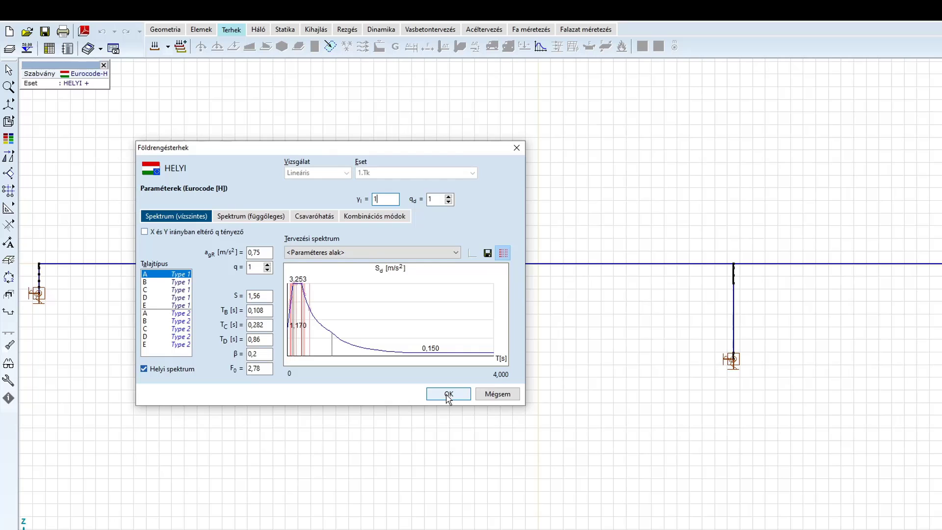
left_click(448, 395)
left_click(168, 47)
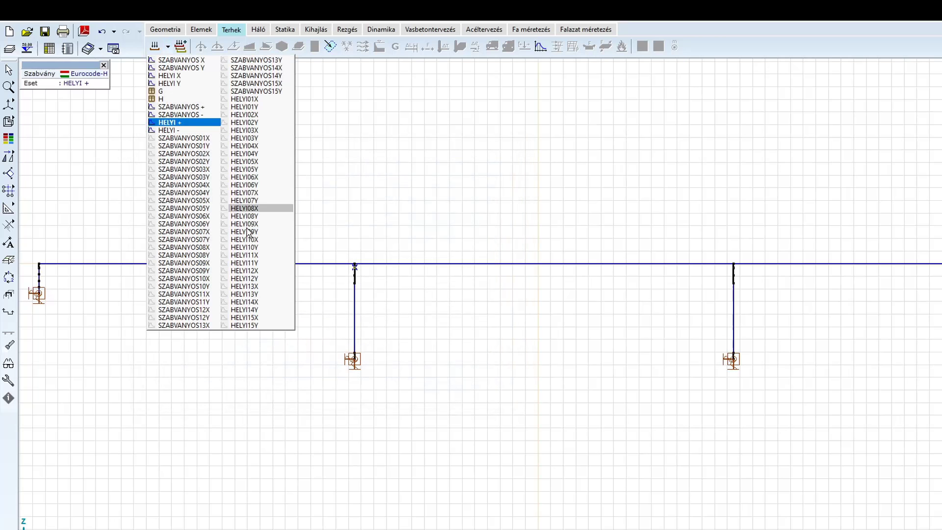
- Keep HELYI + as the load case and run the linear static calculation on the bridge
left_click(231, 32)
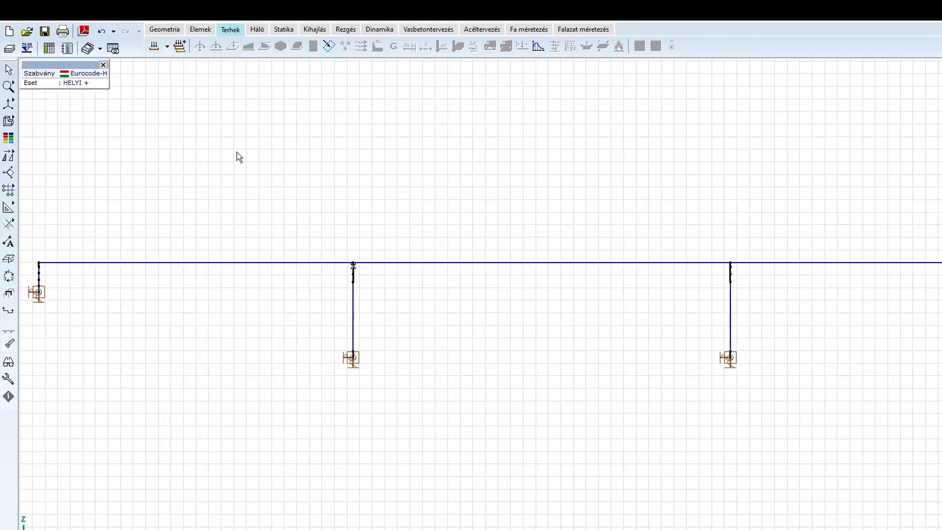
left_click(284, 29)
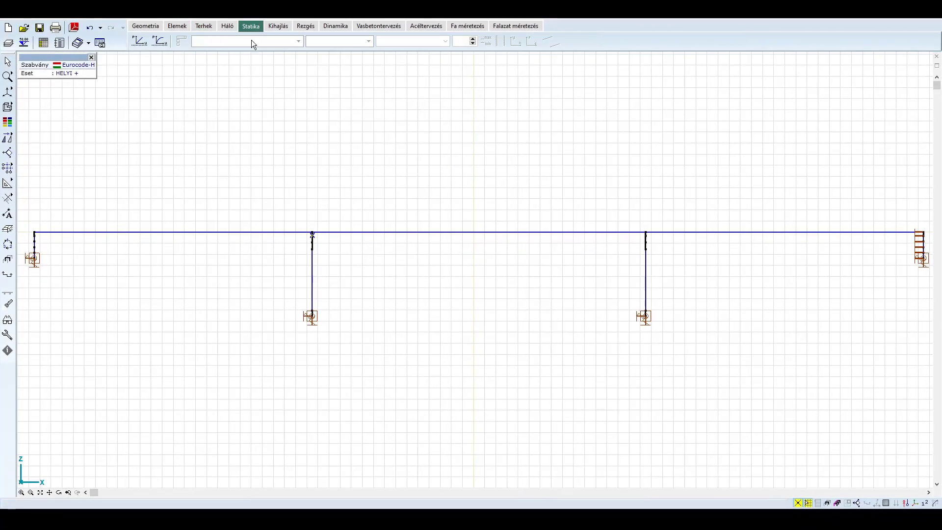
left_click(137, 44)
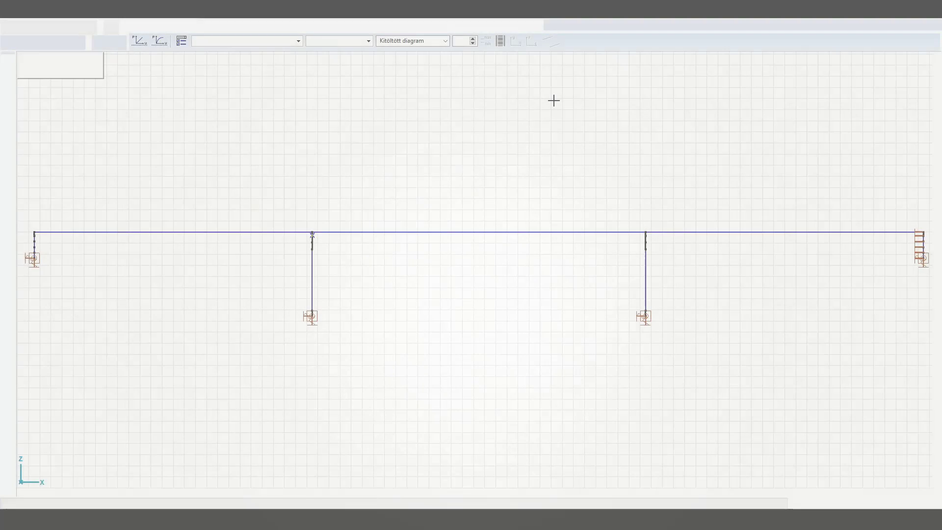
- Show spring Rx forces for SZABVANYOS + in an isometric 3-D view
left_click(547, 290)
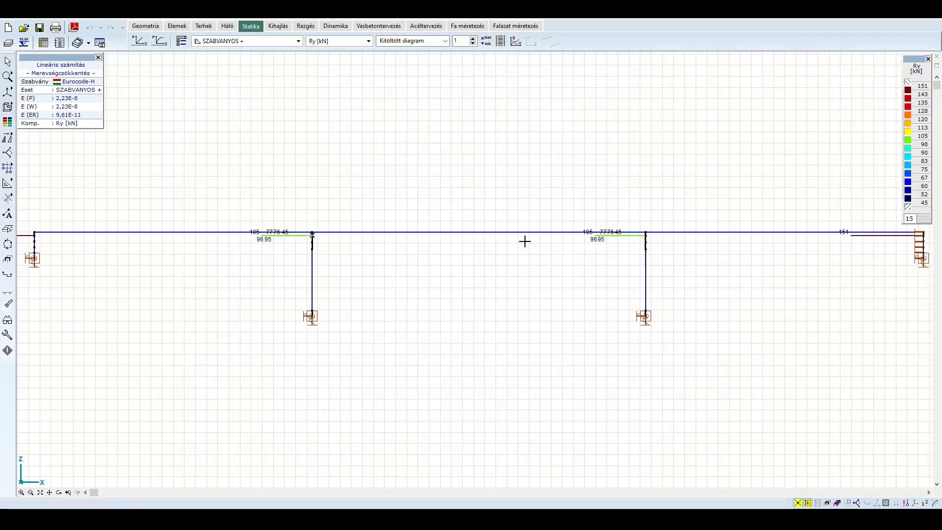
left_click(349, 42)
left_click(333, 184)
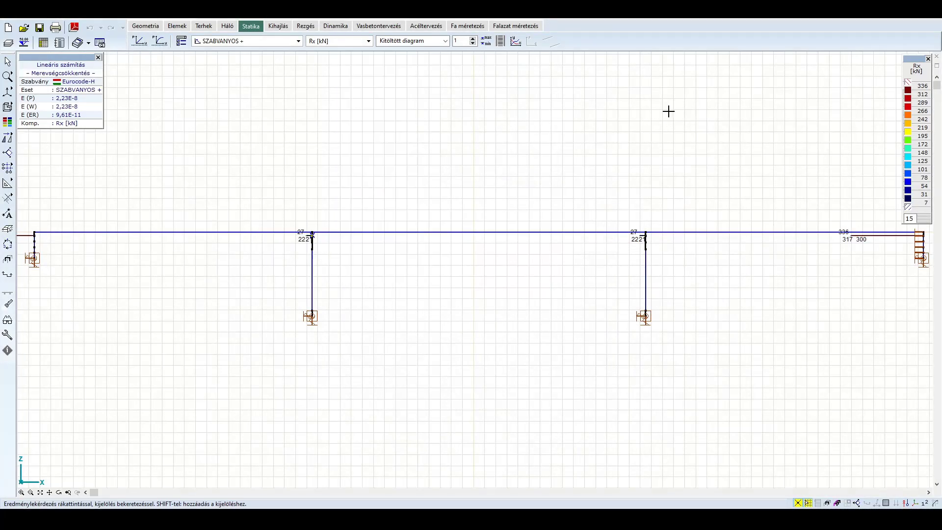
key("ctrl+4")
middle_click_drag(451, 218, 477, 218)
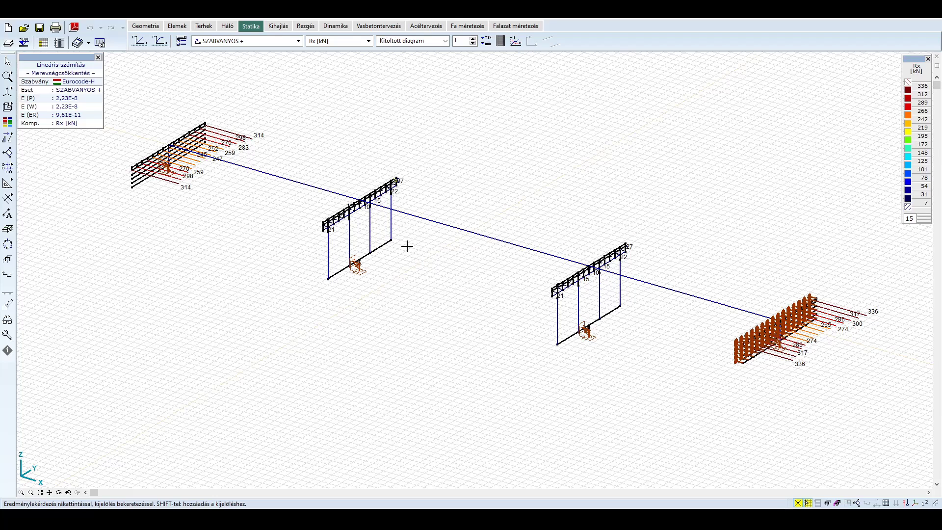
- Limit the displayed results to the KAPCSOLAT part and frame all four supports
left_click(828, 503)
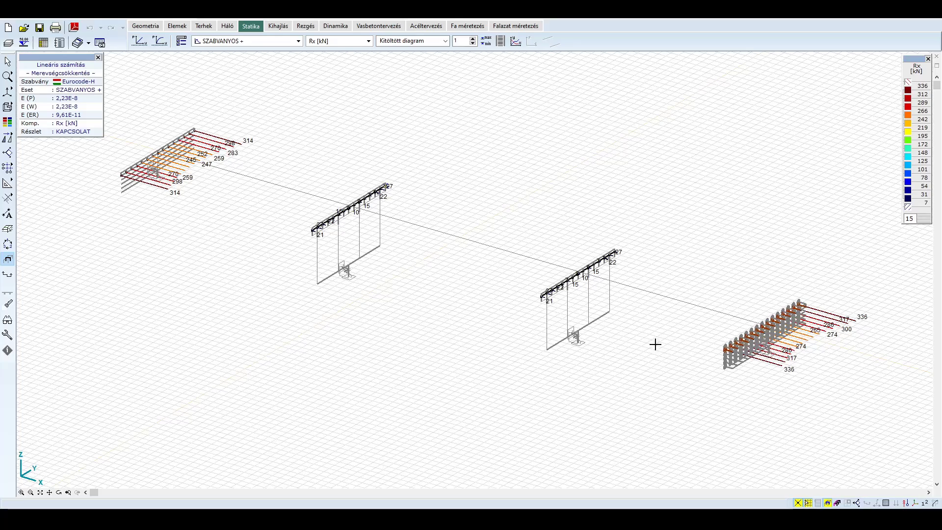
scroll(633, 377, "up", 5)
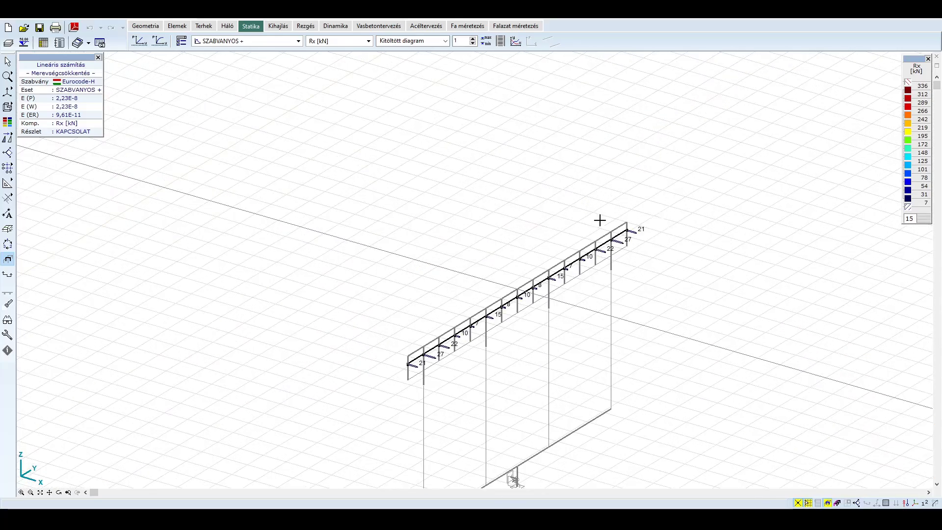
scroll(644, 298, "down", 5)
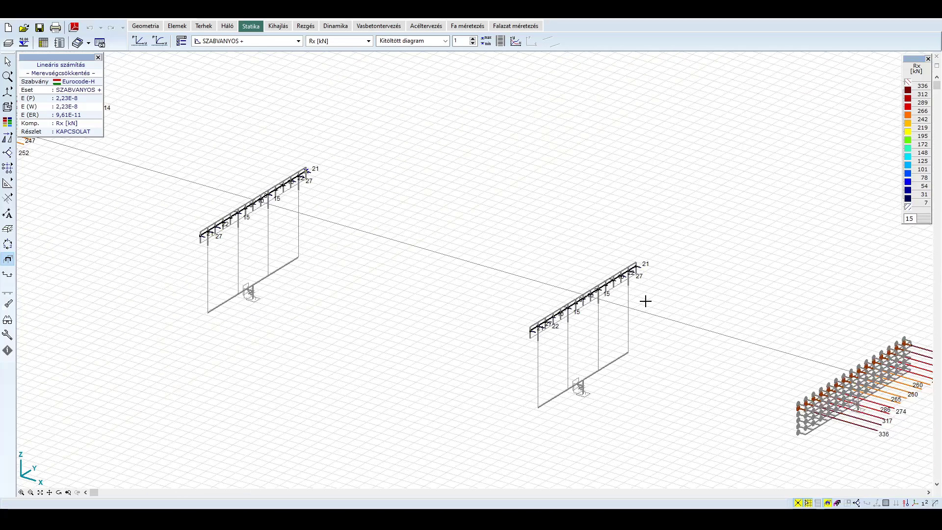
middle_click_drag(691, 332, 649, 334)
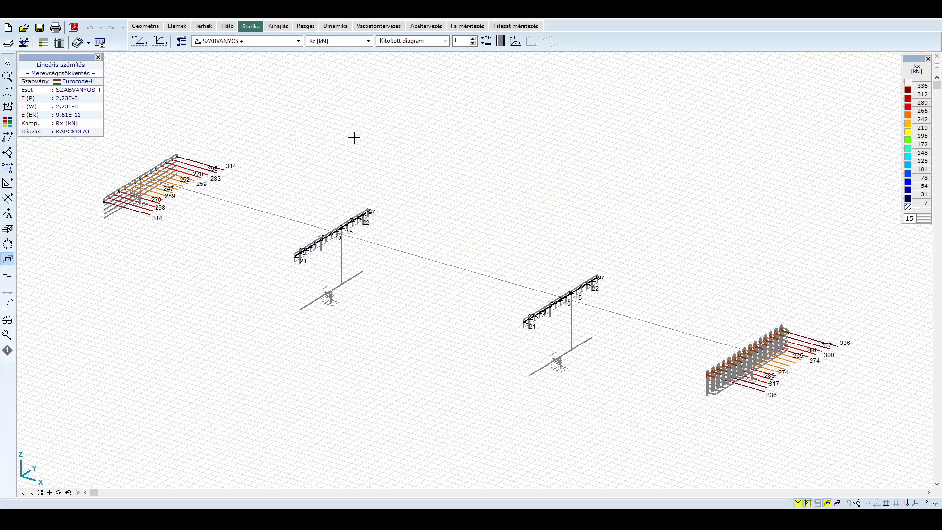
- Toggle spring Rx forces between HELYI + and SZABVANYOS + (336 kN), ending on HELYI + (278 kN)
left_click(280, 40)
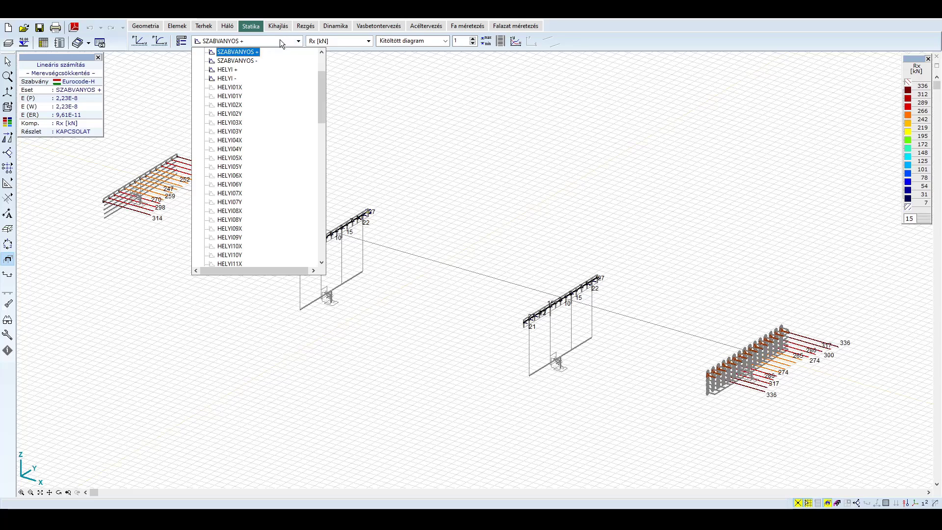
left_click(233, 70)
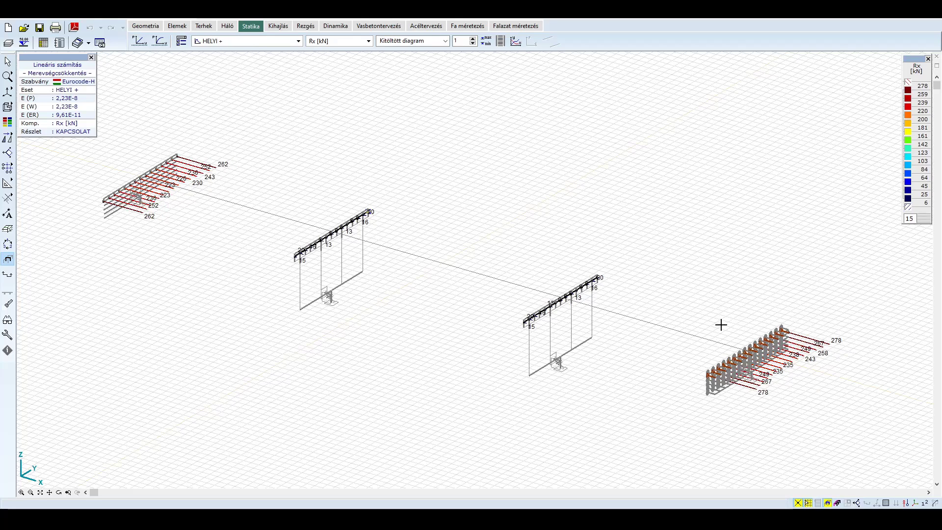
left_click(254, 42)
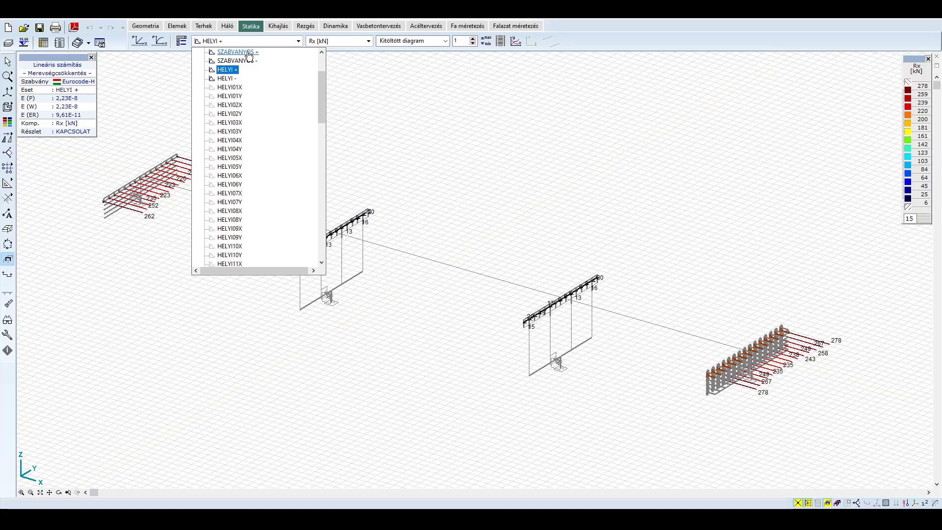
left_click(249, 52)
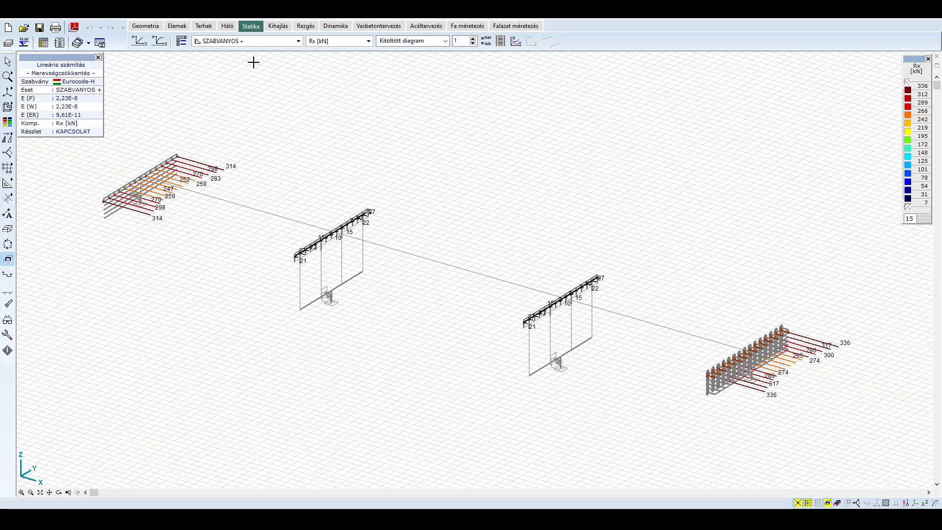
left_click(267, 44)
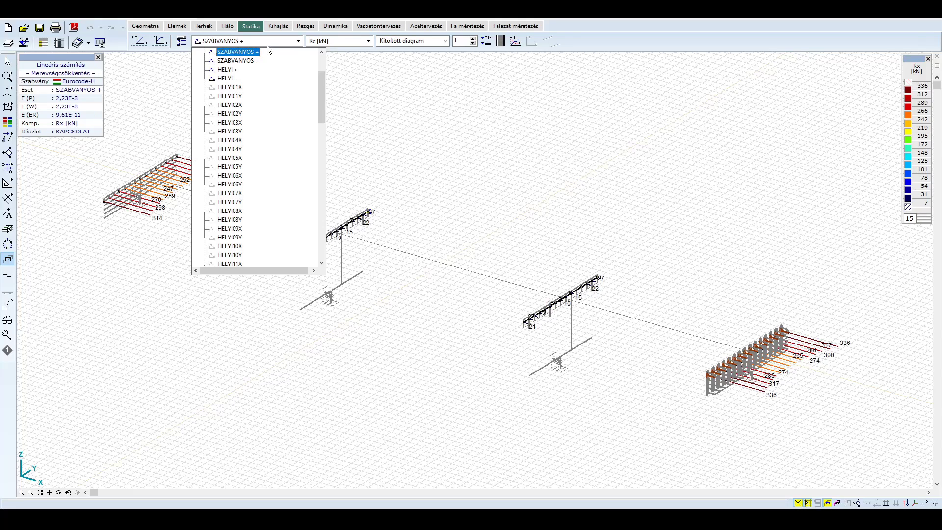
left_click(235, 72)
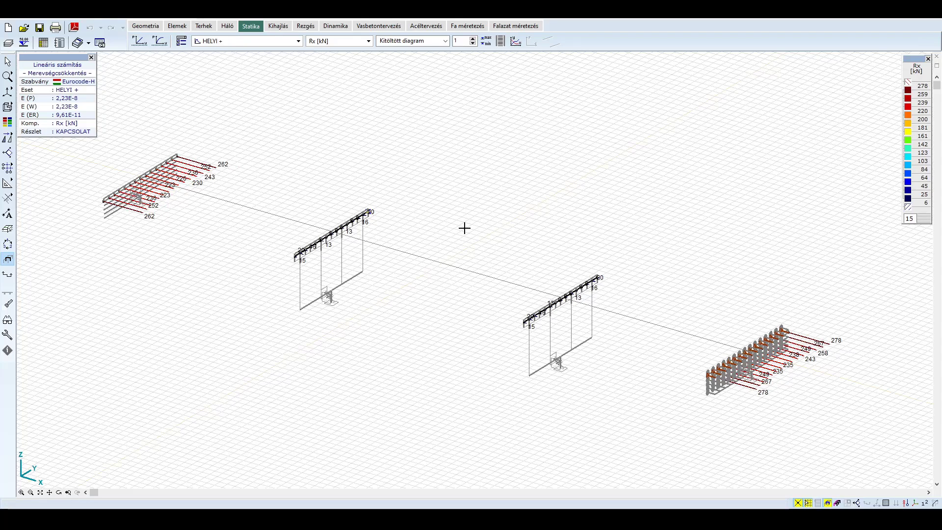
- Switch back to SZABVANYOS + and show spring Ry forces, peaking at 151 kN
left_click(266, 42)
left_click(250, 53)
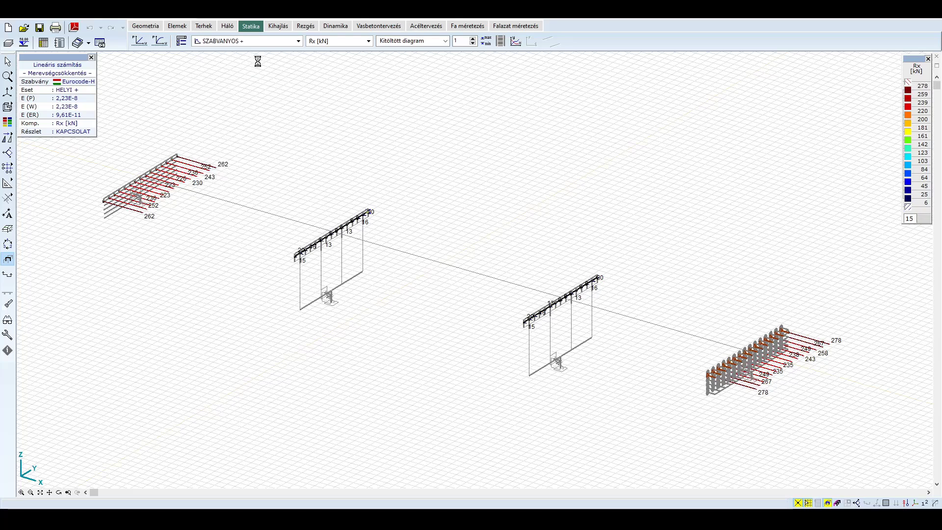
left_click(334, 42)
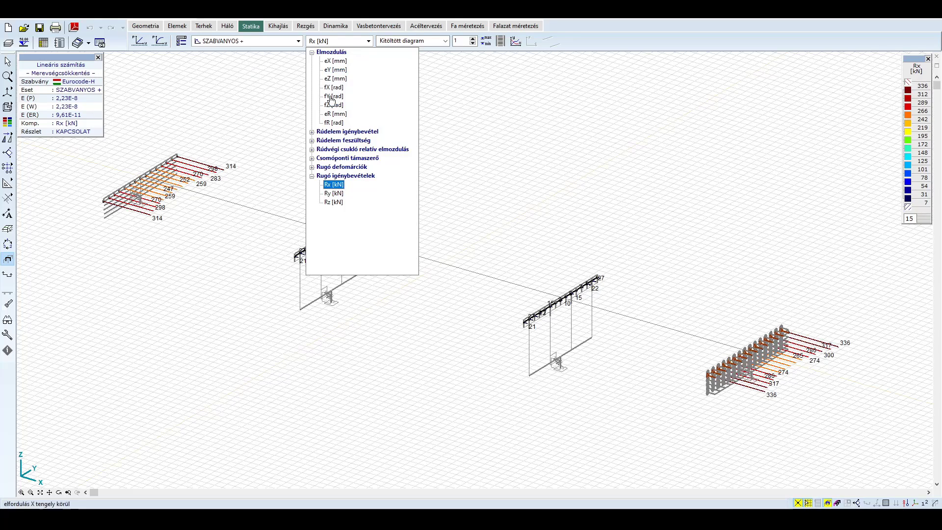
left_click(338, 194)
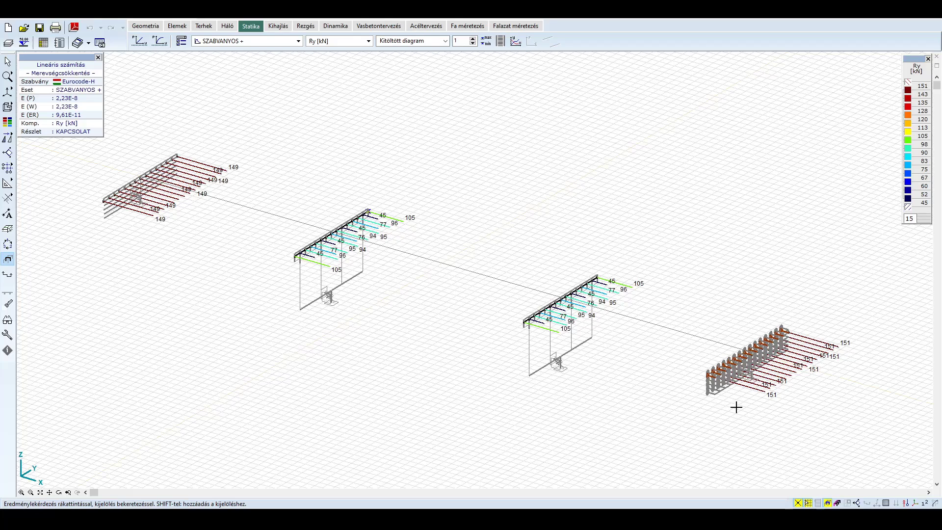
- Compare Ry spring forces of HELYI + (108 kN) with SZABVANYOS +, ending on SZABVANYOS +
left_click(277, 42)
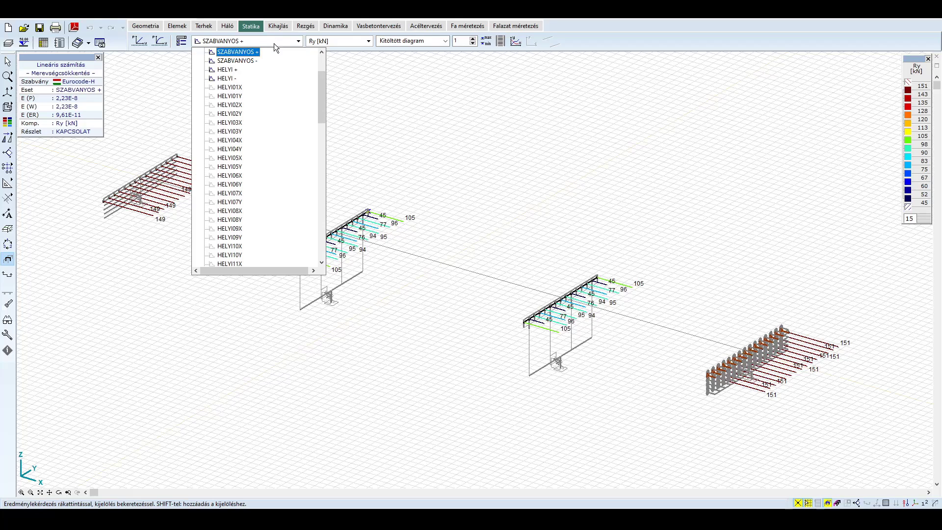
left_click(227, 70)
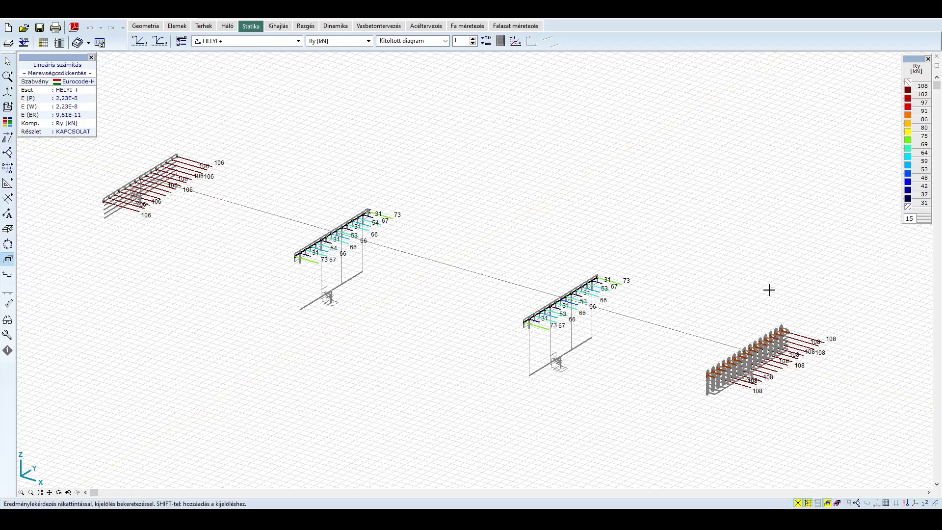
left_click(257, 42)
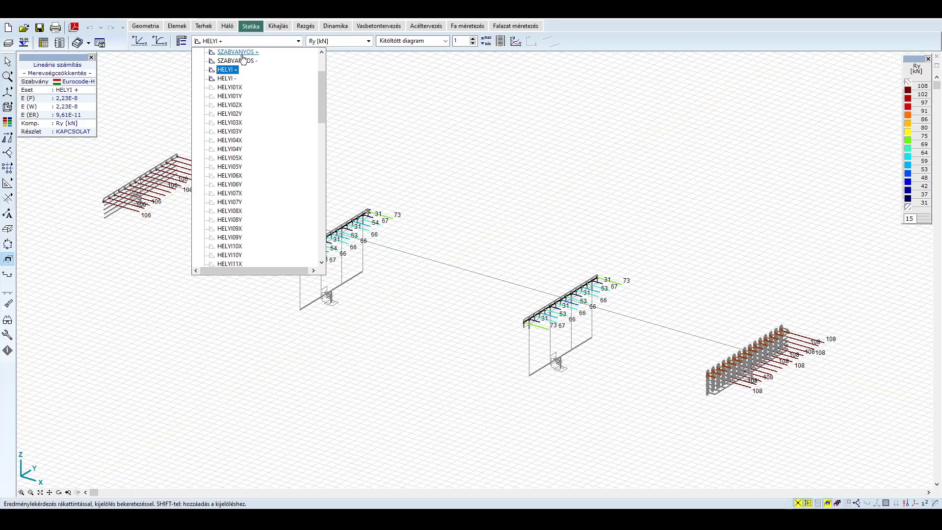
left_click(237, 52)
left_click(260, 44)
left_click(234, 69)
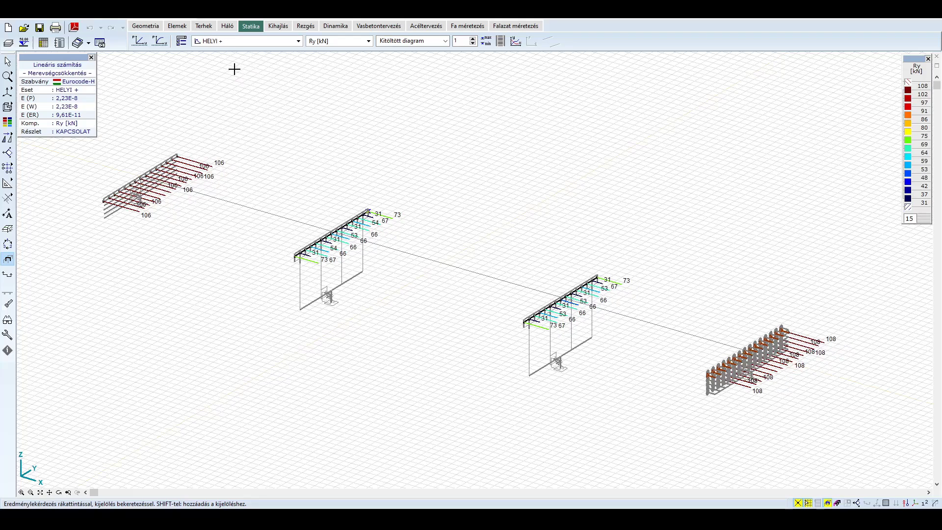
left_click(262, 45)
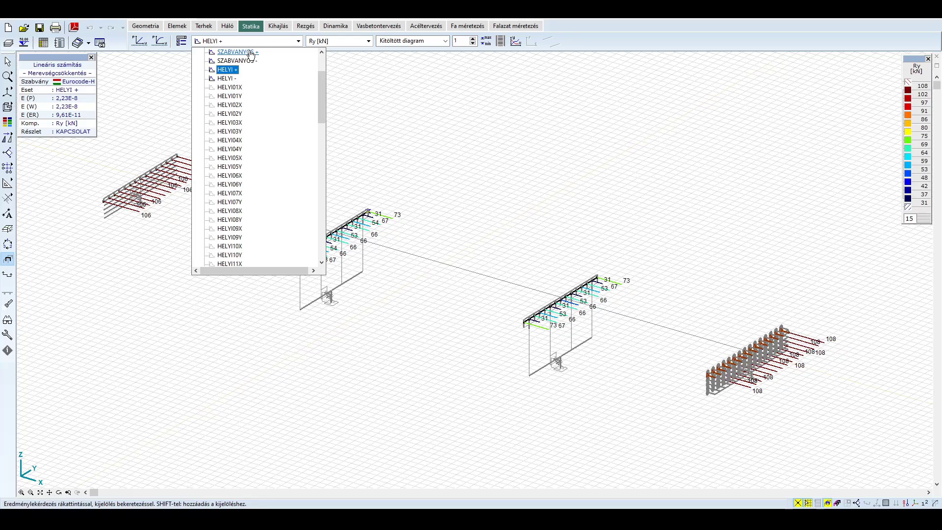
left_click(250, 52)
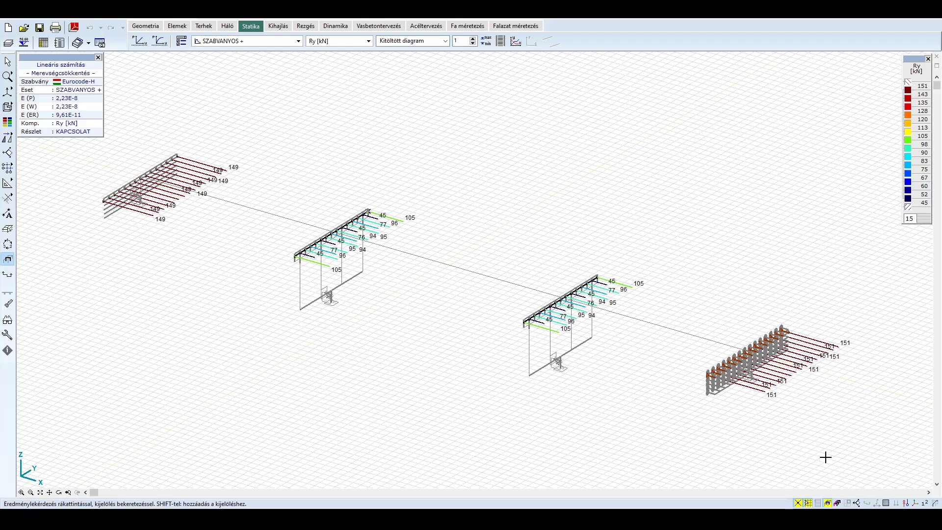
left_click(837, 502)
- Display only the PILLÉREK piers instead of KAPCSOLAT and show their Vy shear forces
left_click(847, 353)
left_click(847, 345)
left_click(318, 41)
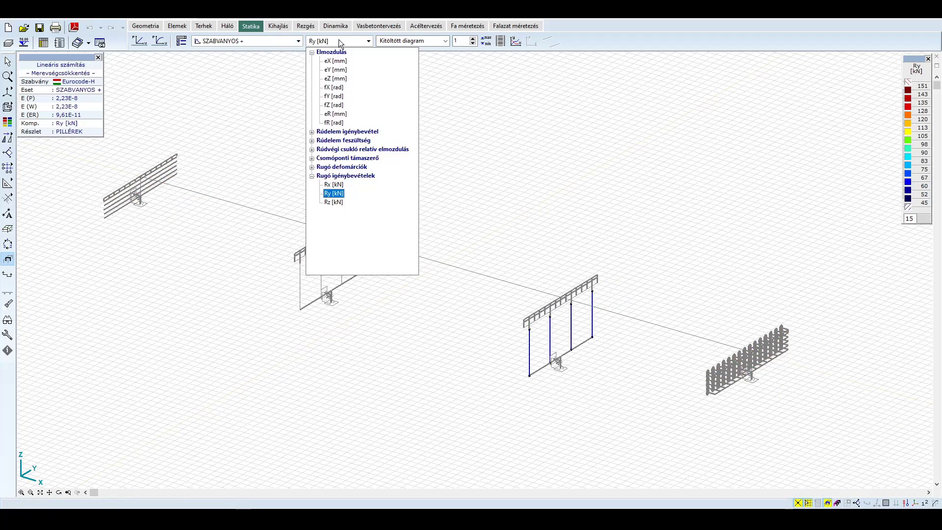
left_click(312, 131)
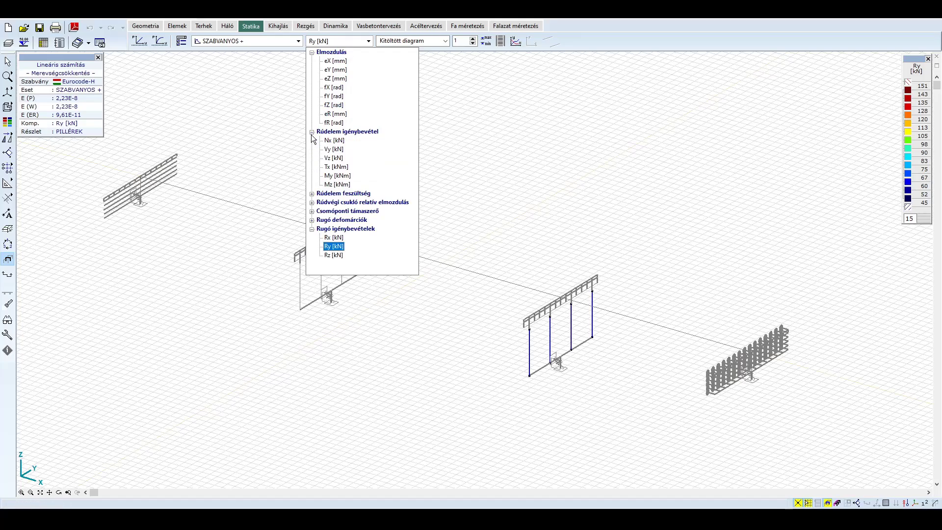
left_click(334, 149)
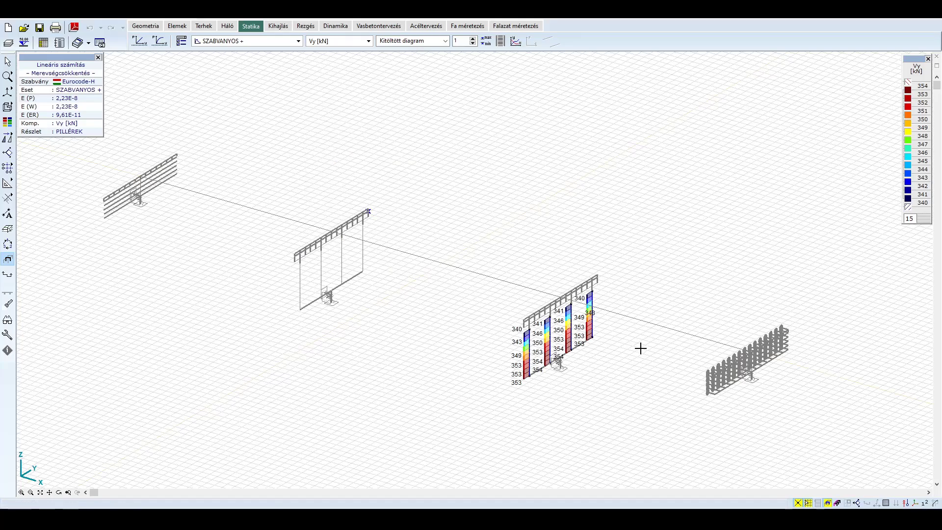
scroll(618, 347, "up", 5)
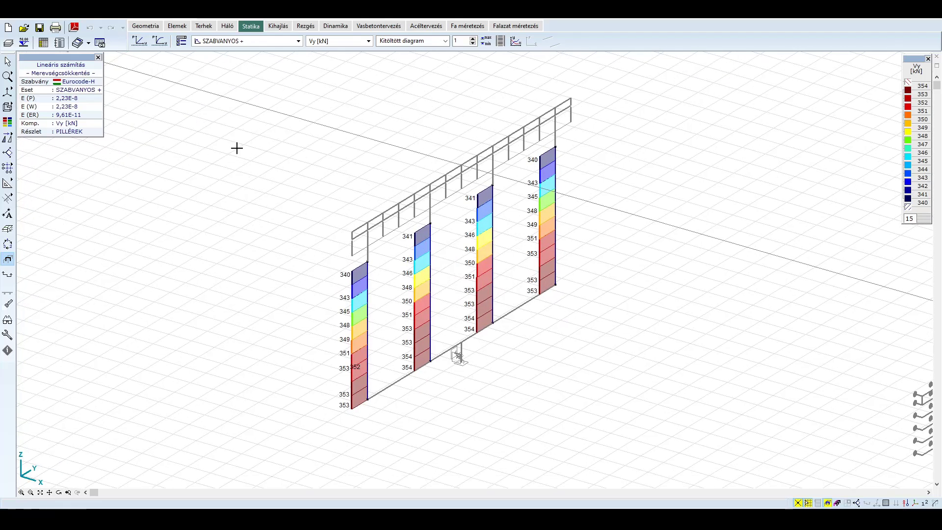
- Compare pier Vy shear forces for HELYI + and SZABVANYOS +
left_click(278, 41)
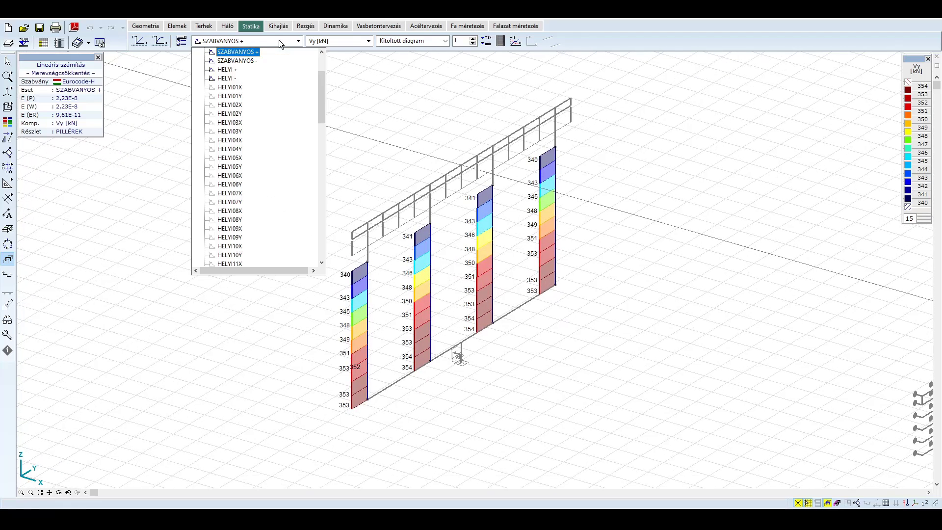
left_click(228, 69)
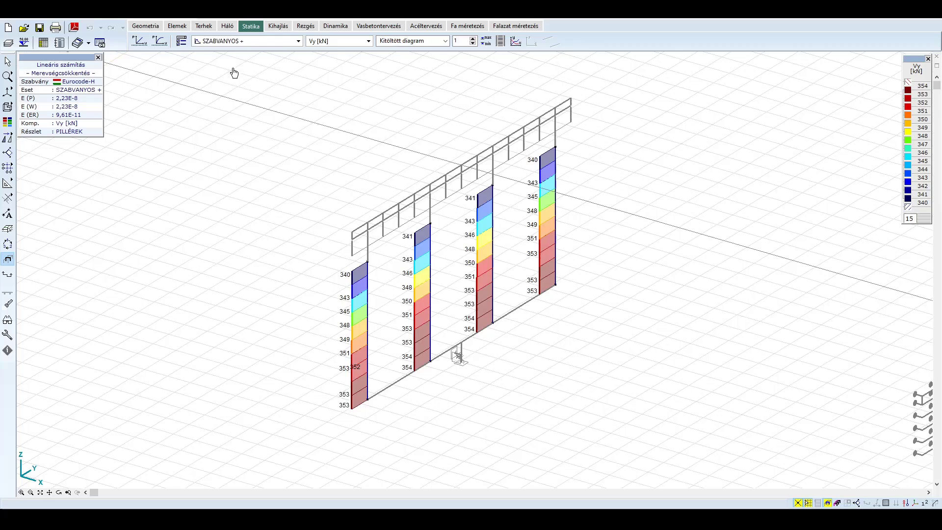
left_click(276, 42)
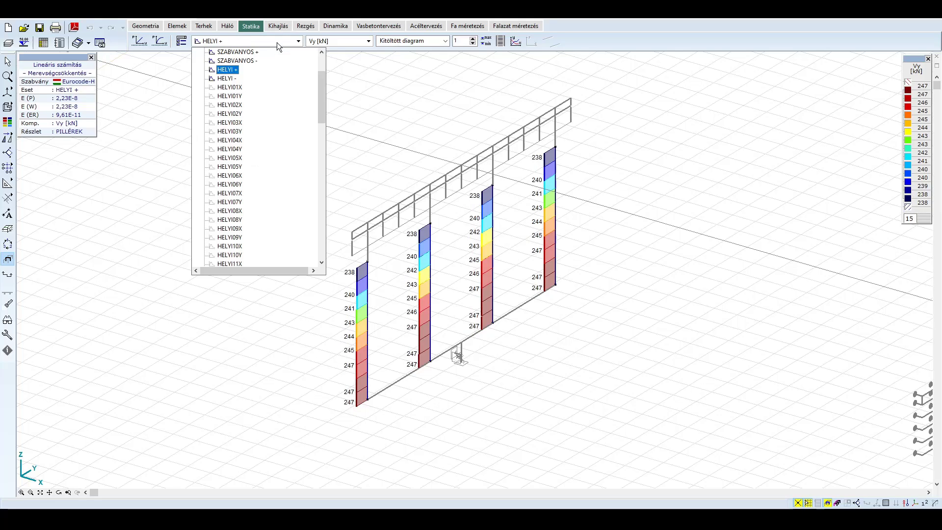
left_click(247, 53)
- Show pier Mz moments, comparing HELYI + (683 kNm) with SZABVANYOS + (about 978 kNm)
left_click(328, 39)
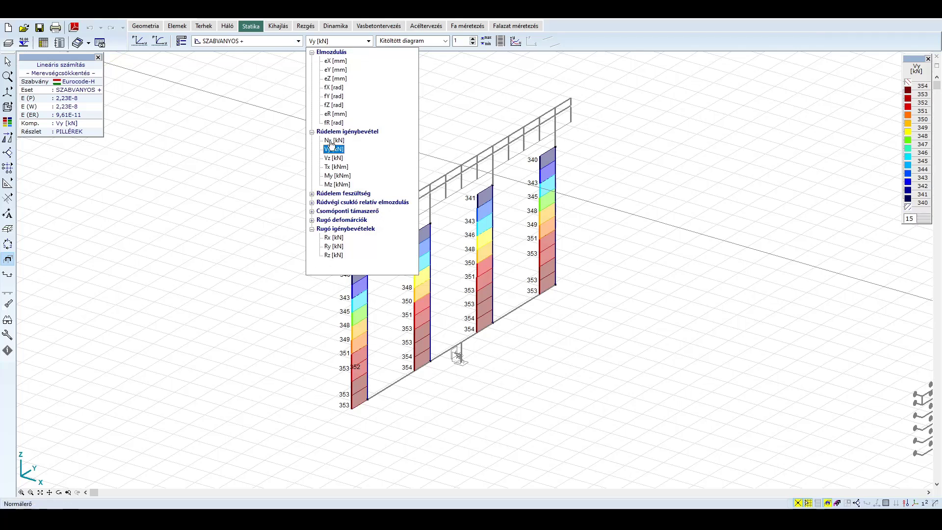
left_click(336, 184)
left_click(261, 43)
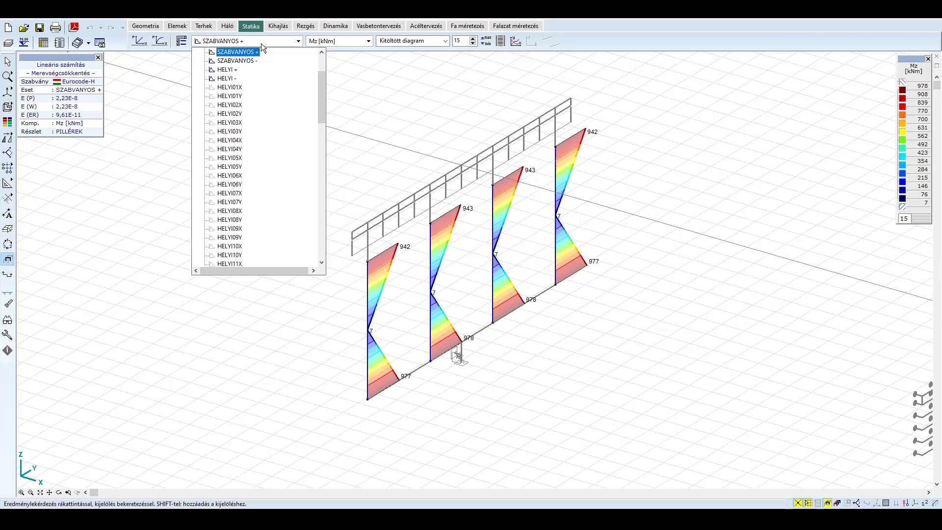
left_click(227, 70)
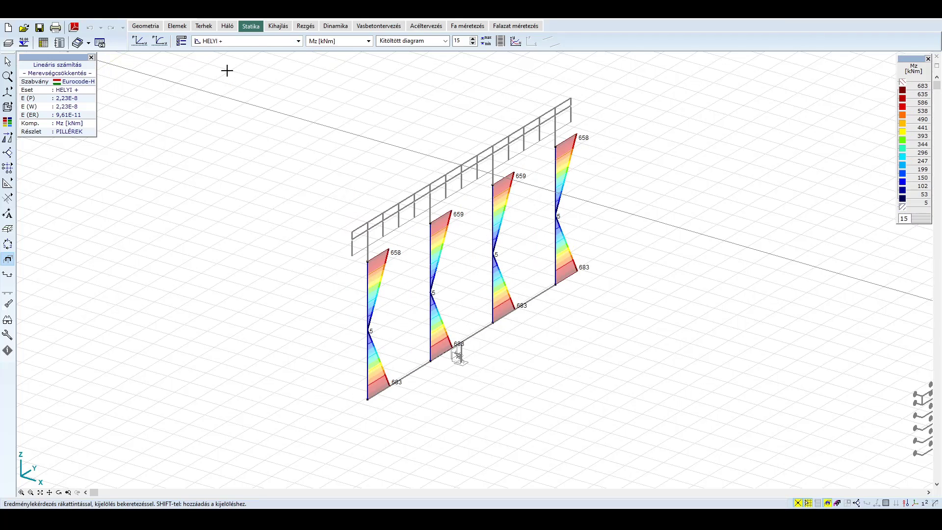
left_click(259, 43)
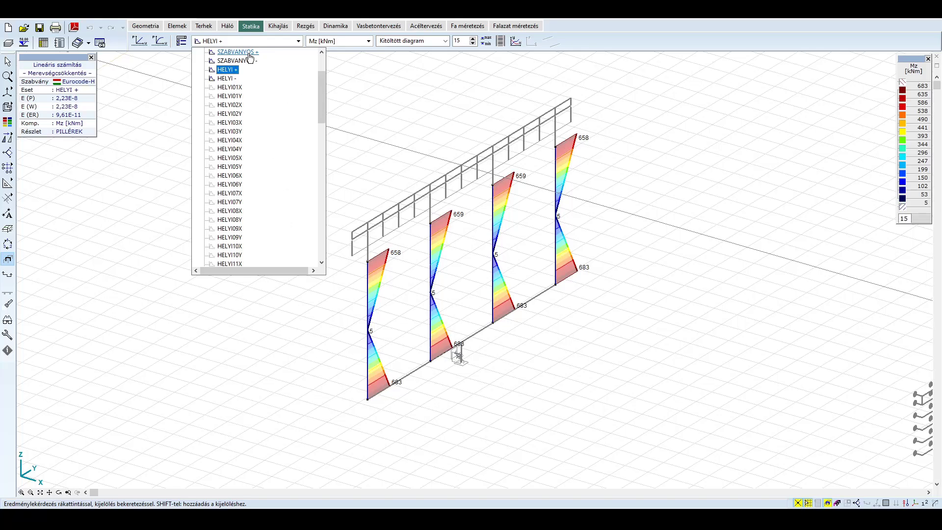
left_click(238, 52)
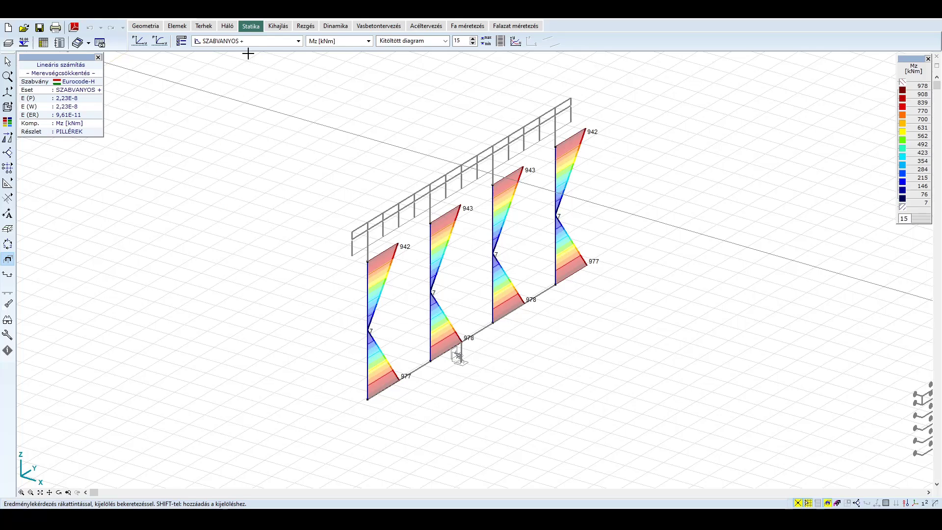
- Select the governing Mértékadó Min,Max combination as the load case
left_click(278, 44)
left_click_drag(320, 84, 328, 233)
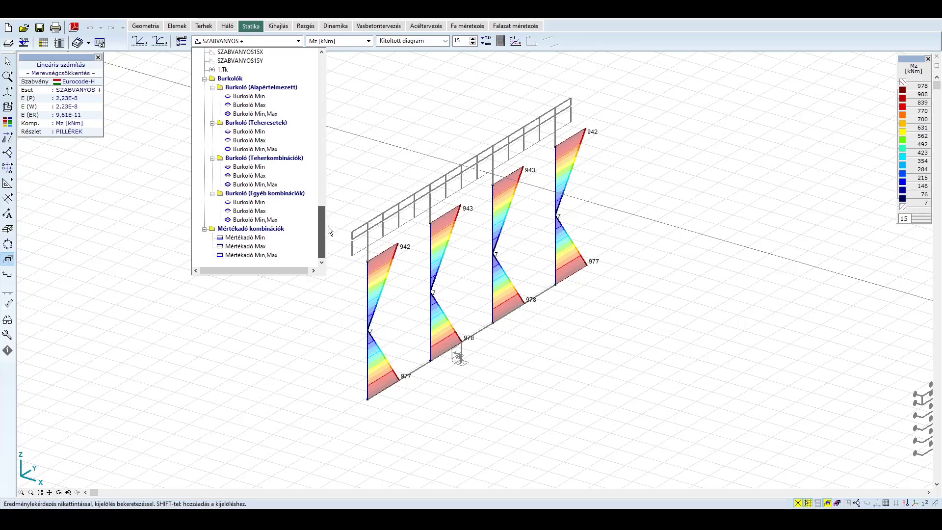
left_click(265, 255)
- Run RC column design on the left pier with 5,500 m column length and open its column check
left_click(373, 26)
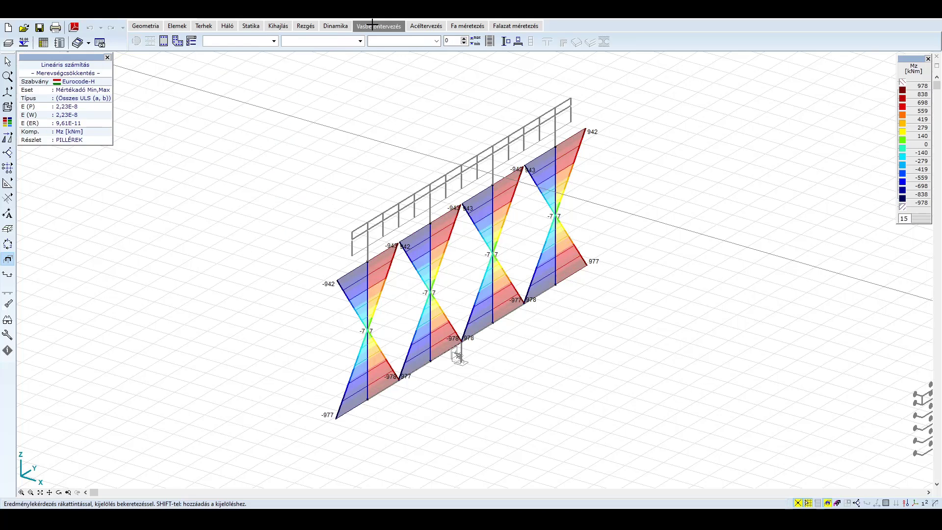
left_click(504, 41)
left_click(368, 300)
left_click(151, 61)
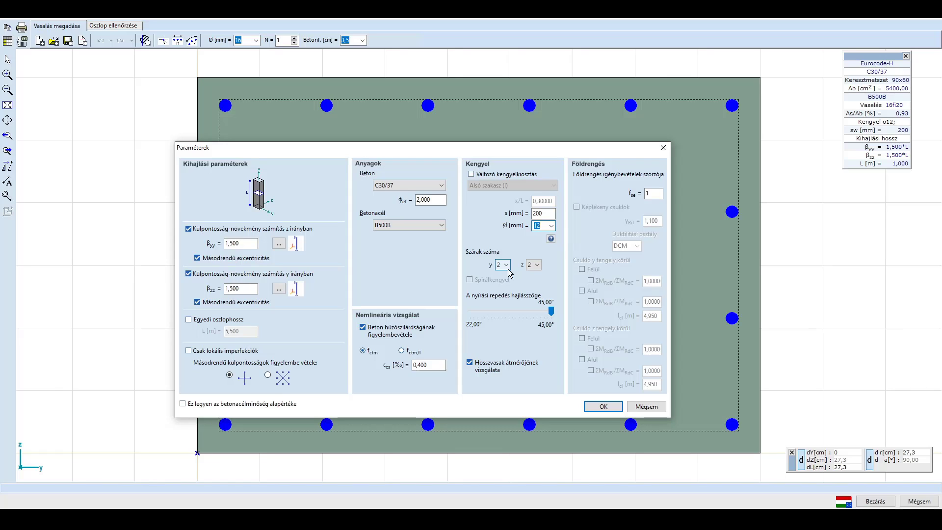
left_click(603, 406)
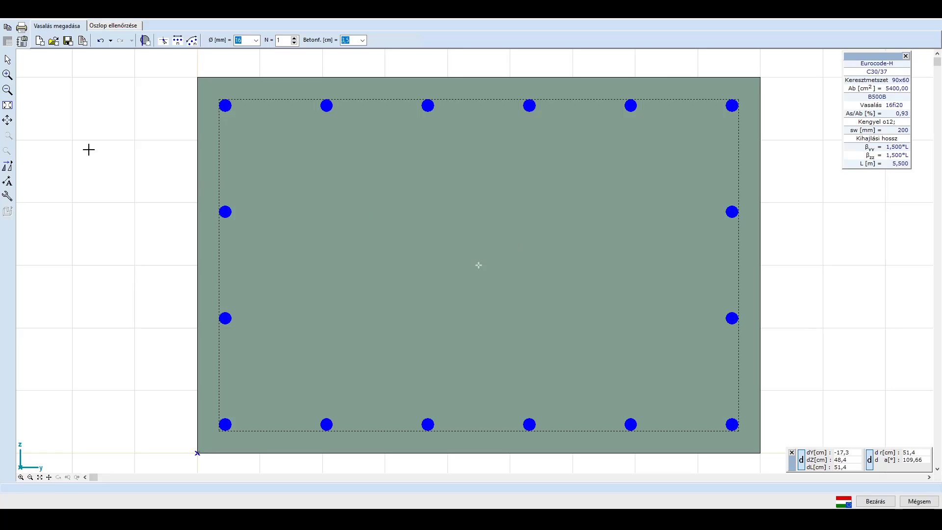
left_click(130, 28)
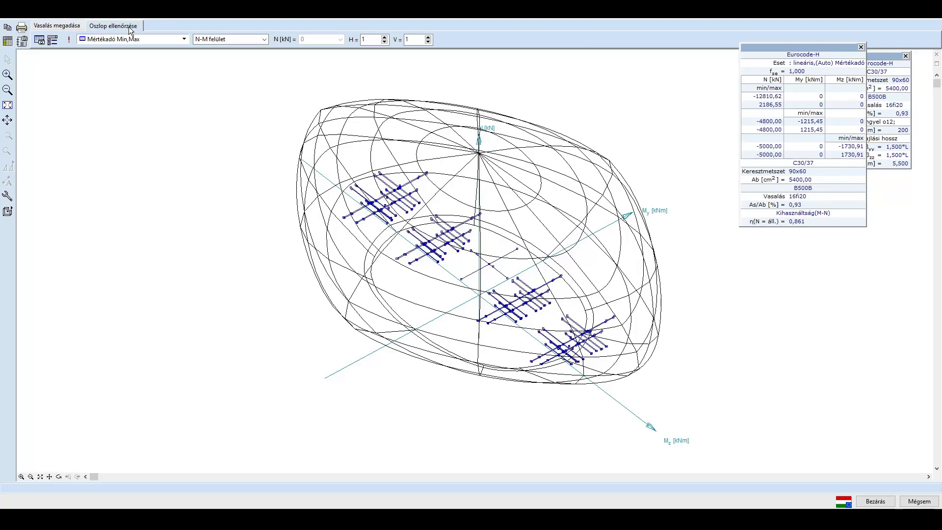
- Rotate the left pier's N-M interaction surface (utilisation 0,861) and browse the load-case list
left_click_drag(236, 197, 441, 197)
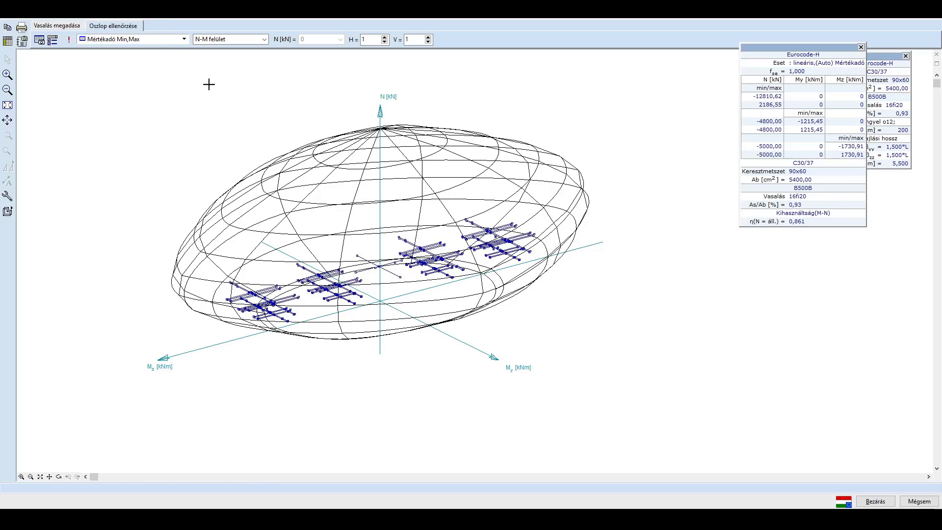
left_click(167, 39)
left_click_drag(201, 226, 202, 61)
- Show the pier shear-torsion check: utilisation 1,299 for SZABVANYOS +, then 0,919 for HELYI +
left_click(124, 115)
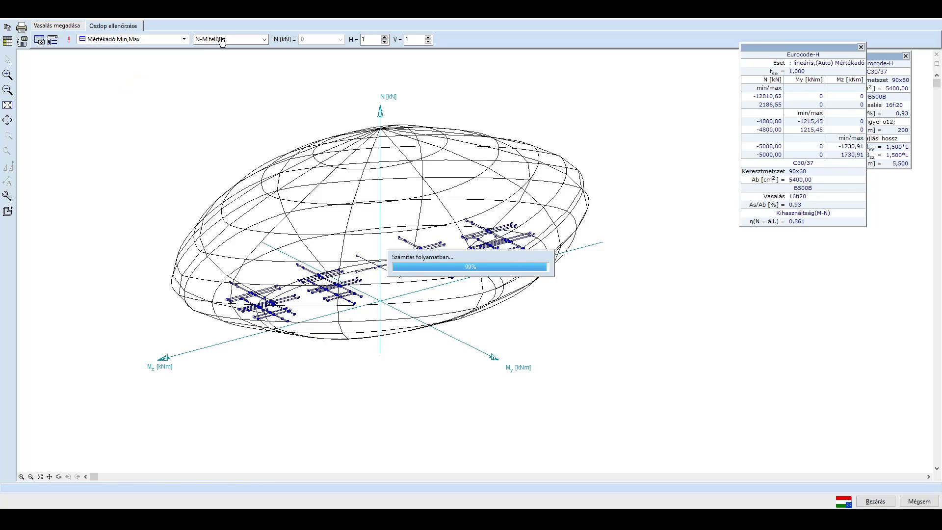
left_click(221, 39)
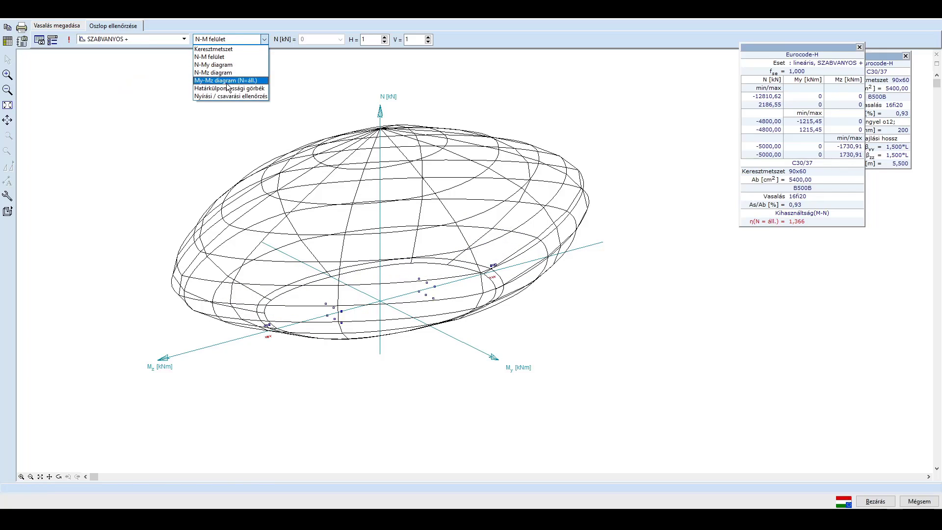
left_click(226, 95)
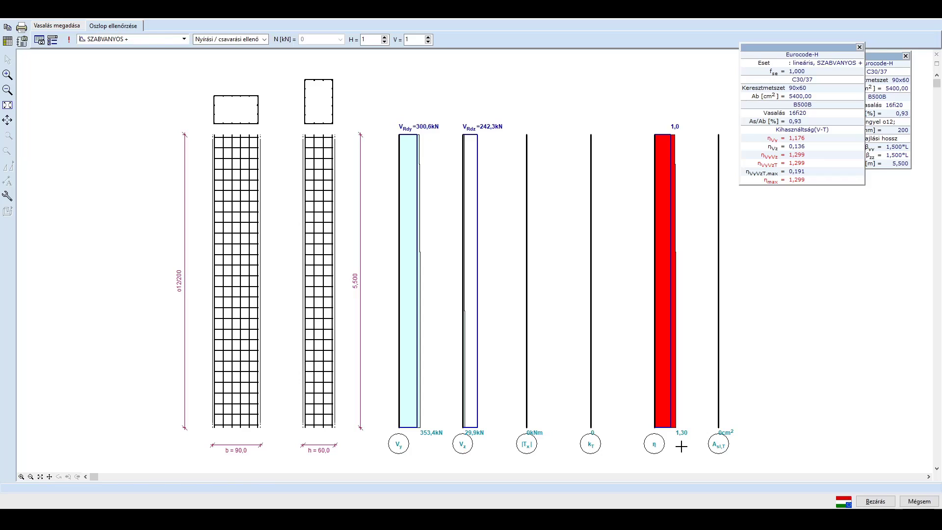
left_click(153, 39)
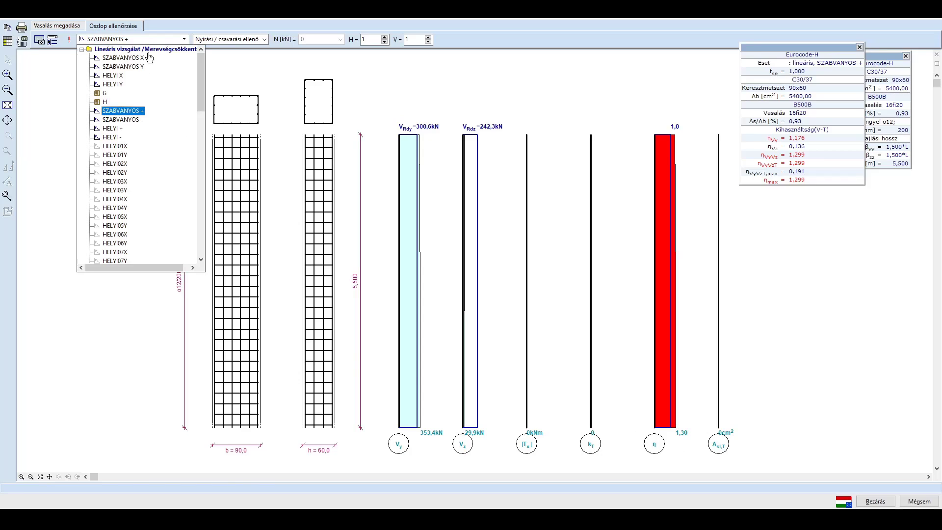
left_click(114, 130)
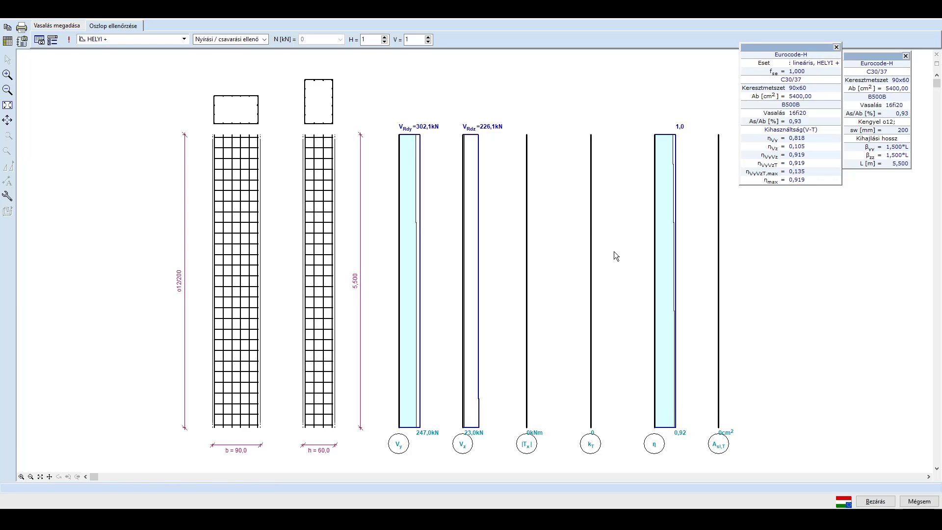
- Close the column check, show all parts and render the whole three-span bridge solid
left_click(877, 502)
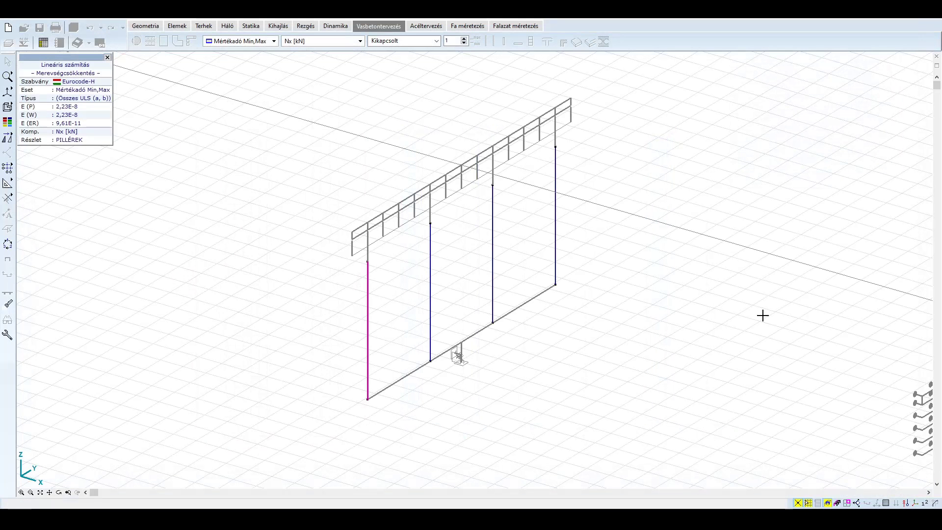
scroll(656, 286, "down", 3)
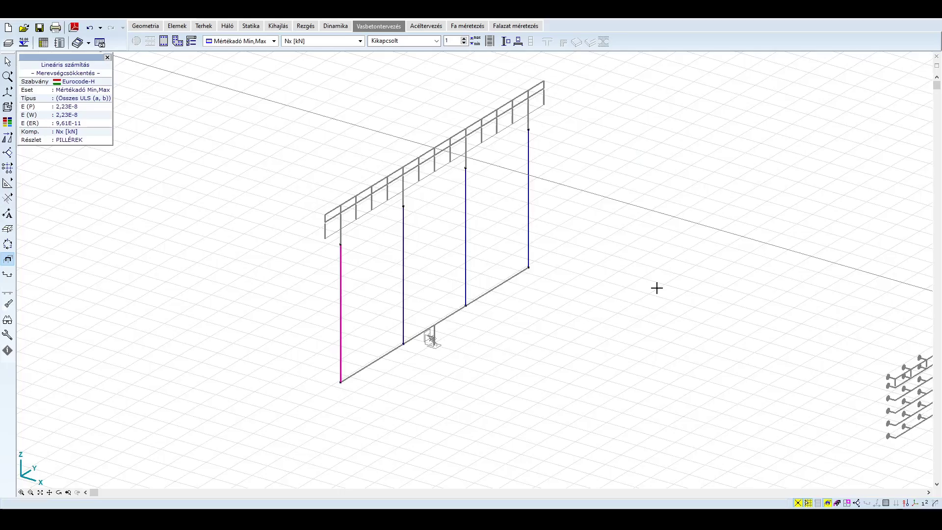
left_click(828, 503)
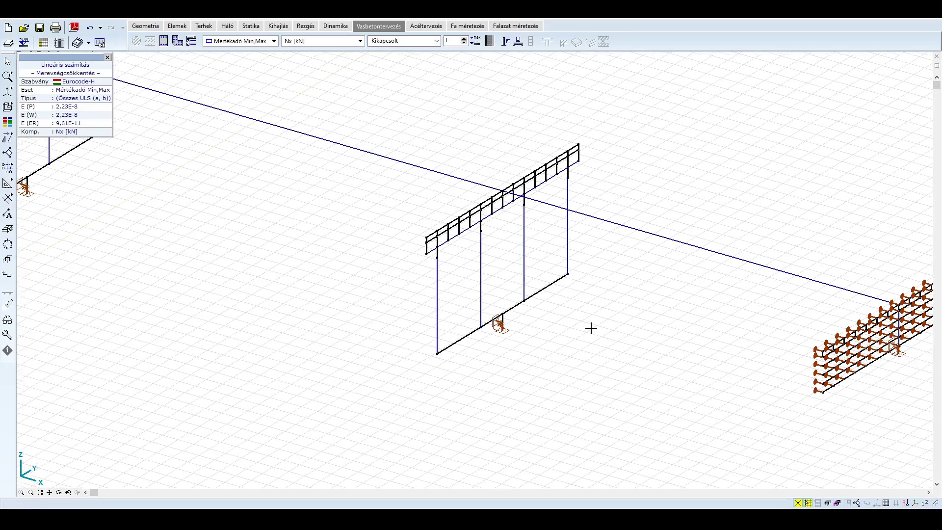
scroll(590, 331, "down", 5)
middle_click_drag(591, 326, 620, 322)
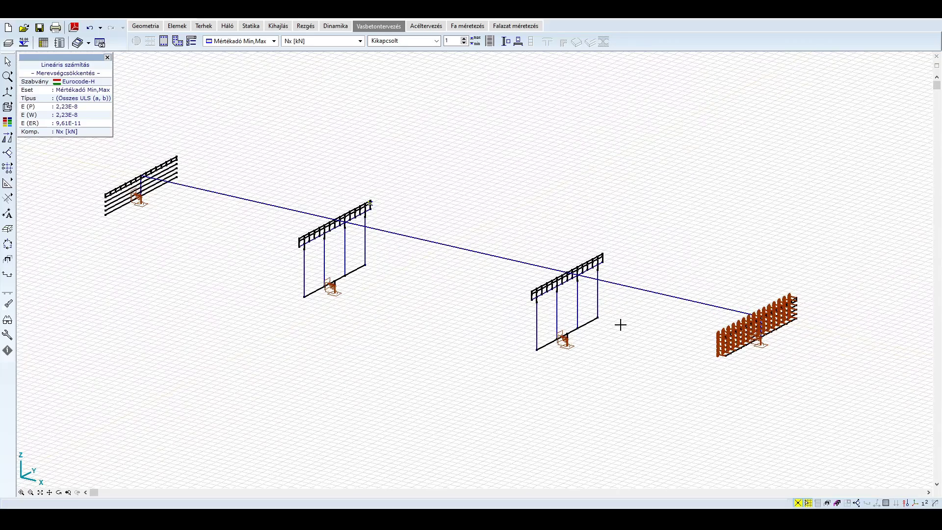
left_click(7, 107)
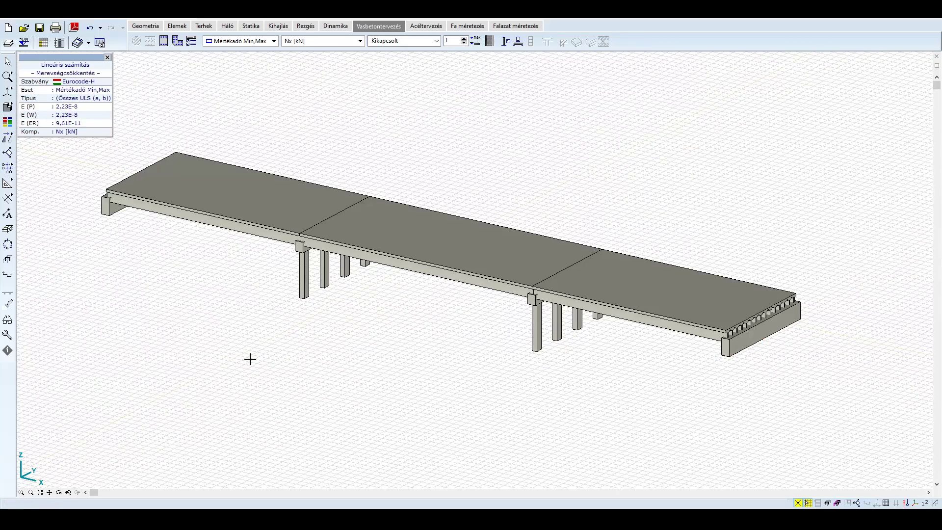